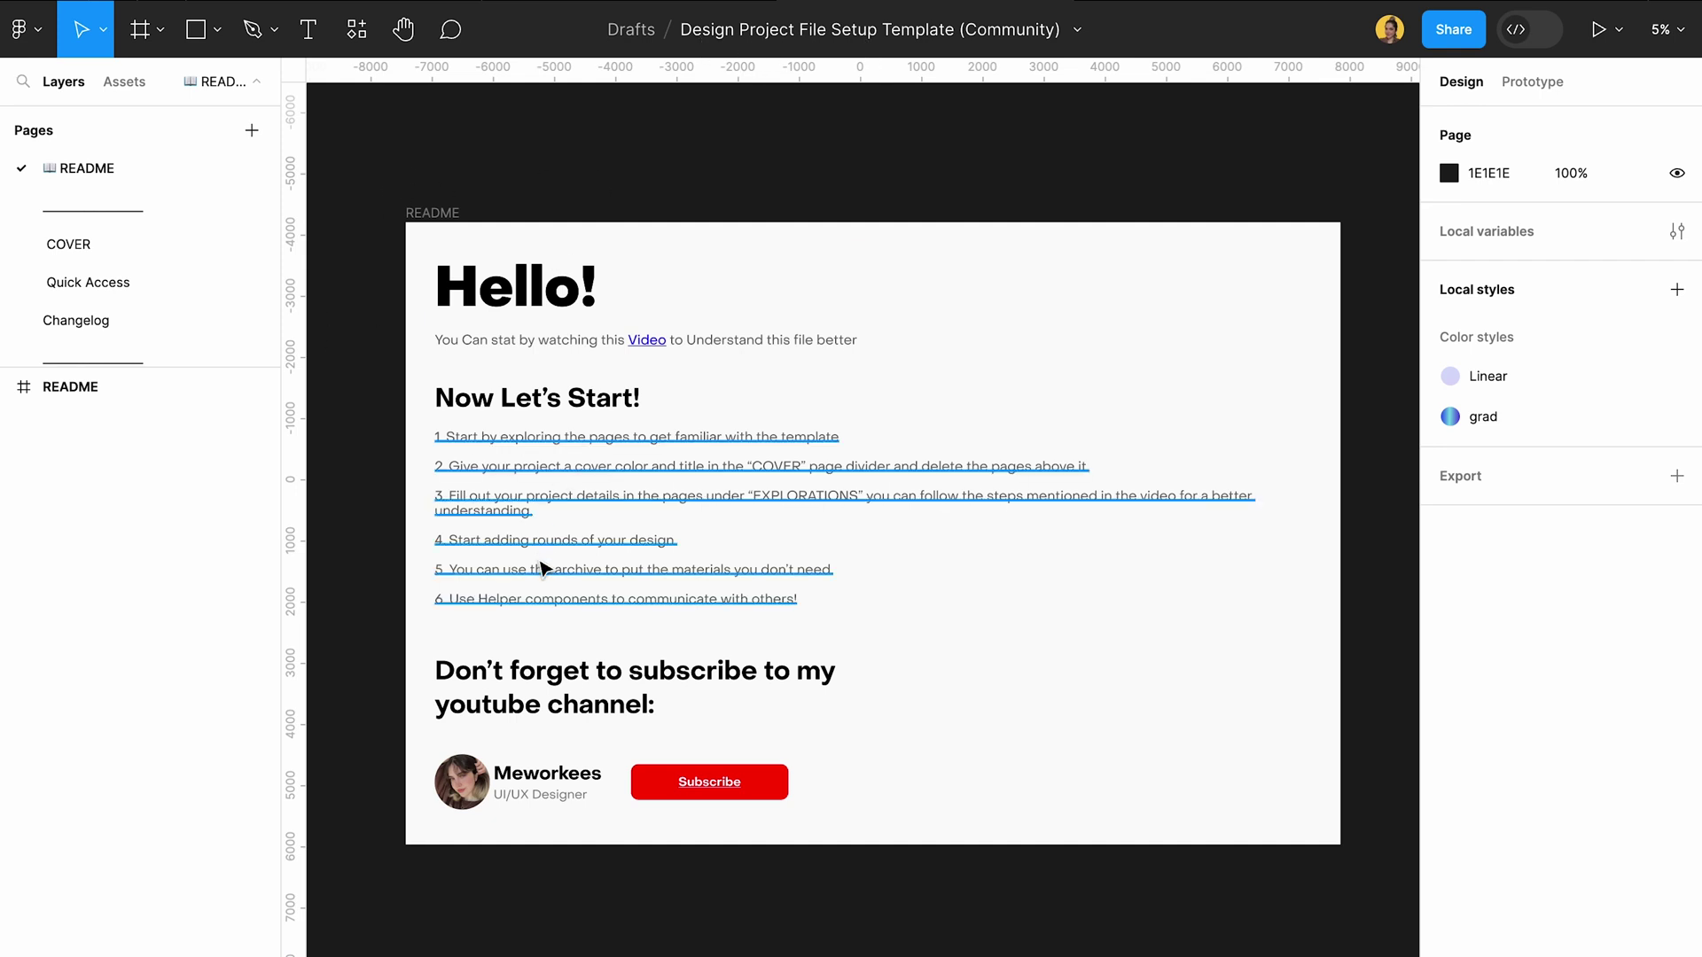
- Browse the design project template's pages from Quick Access and Changelog to Round One
click(148, 282)
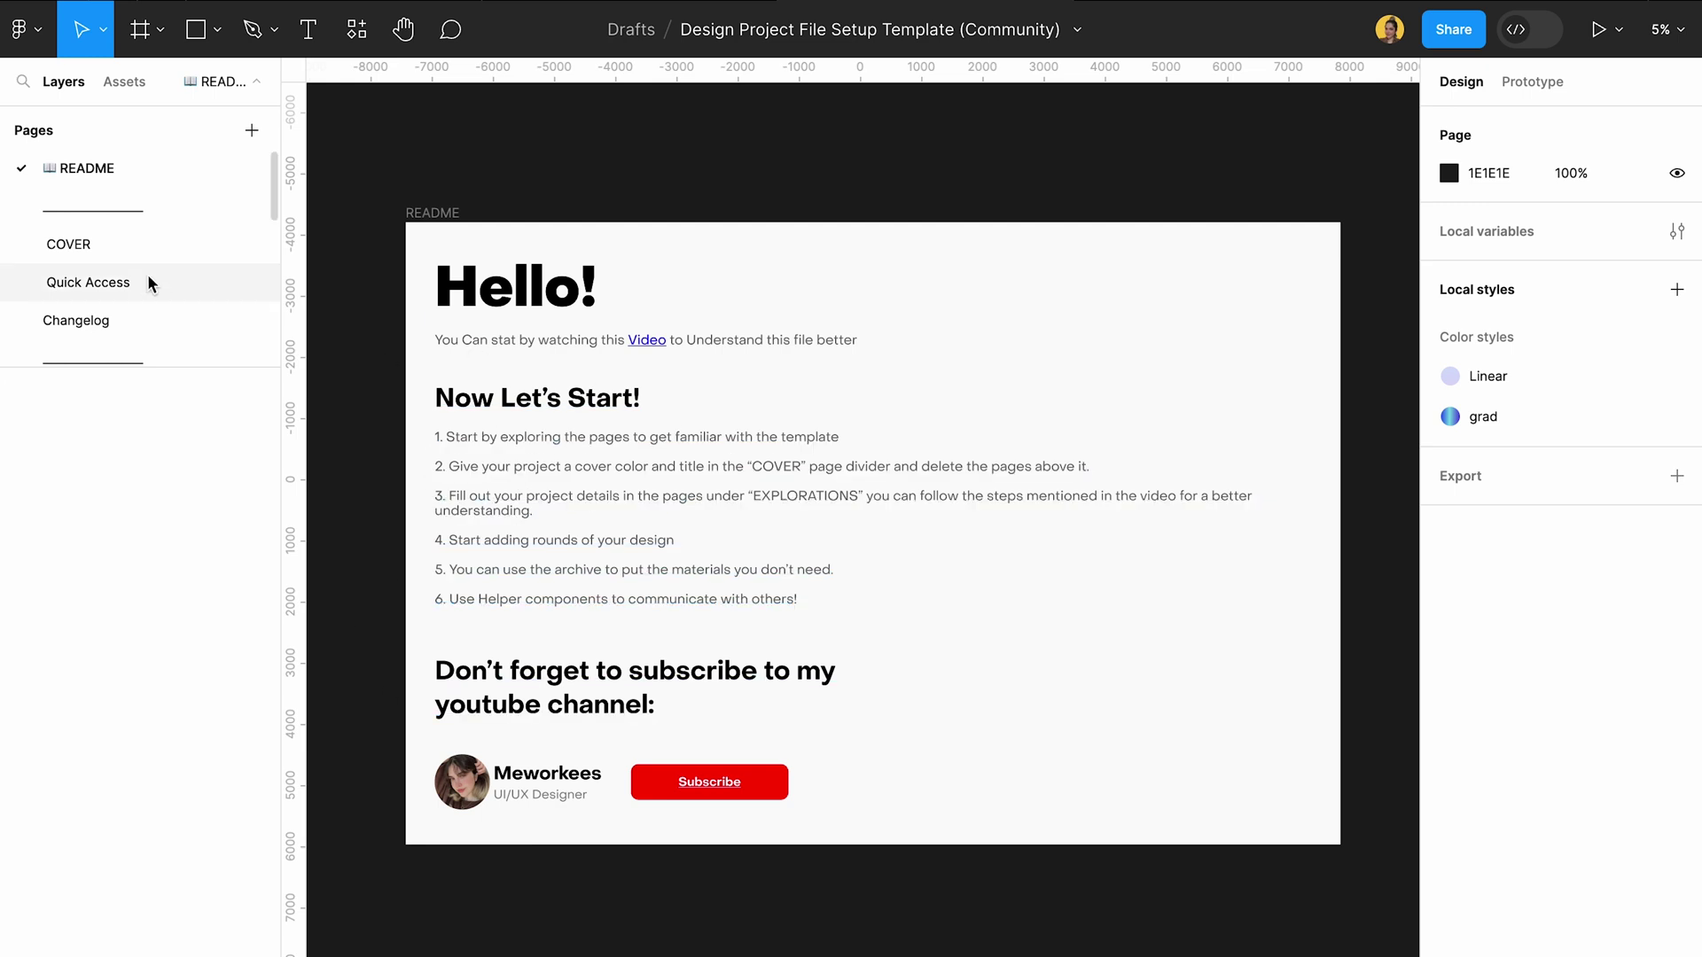
click(148, 275)
click(148, 237)
click(147, 262)
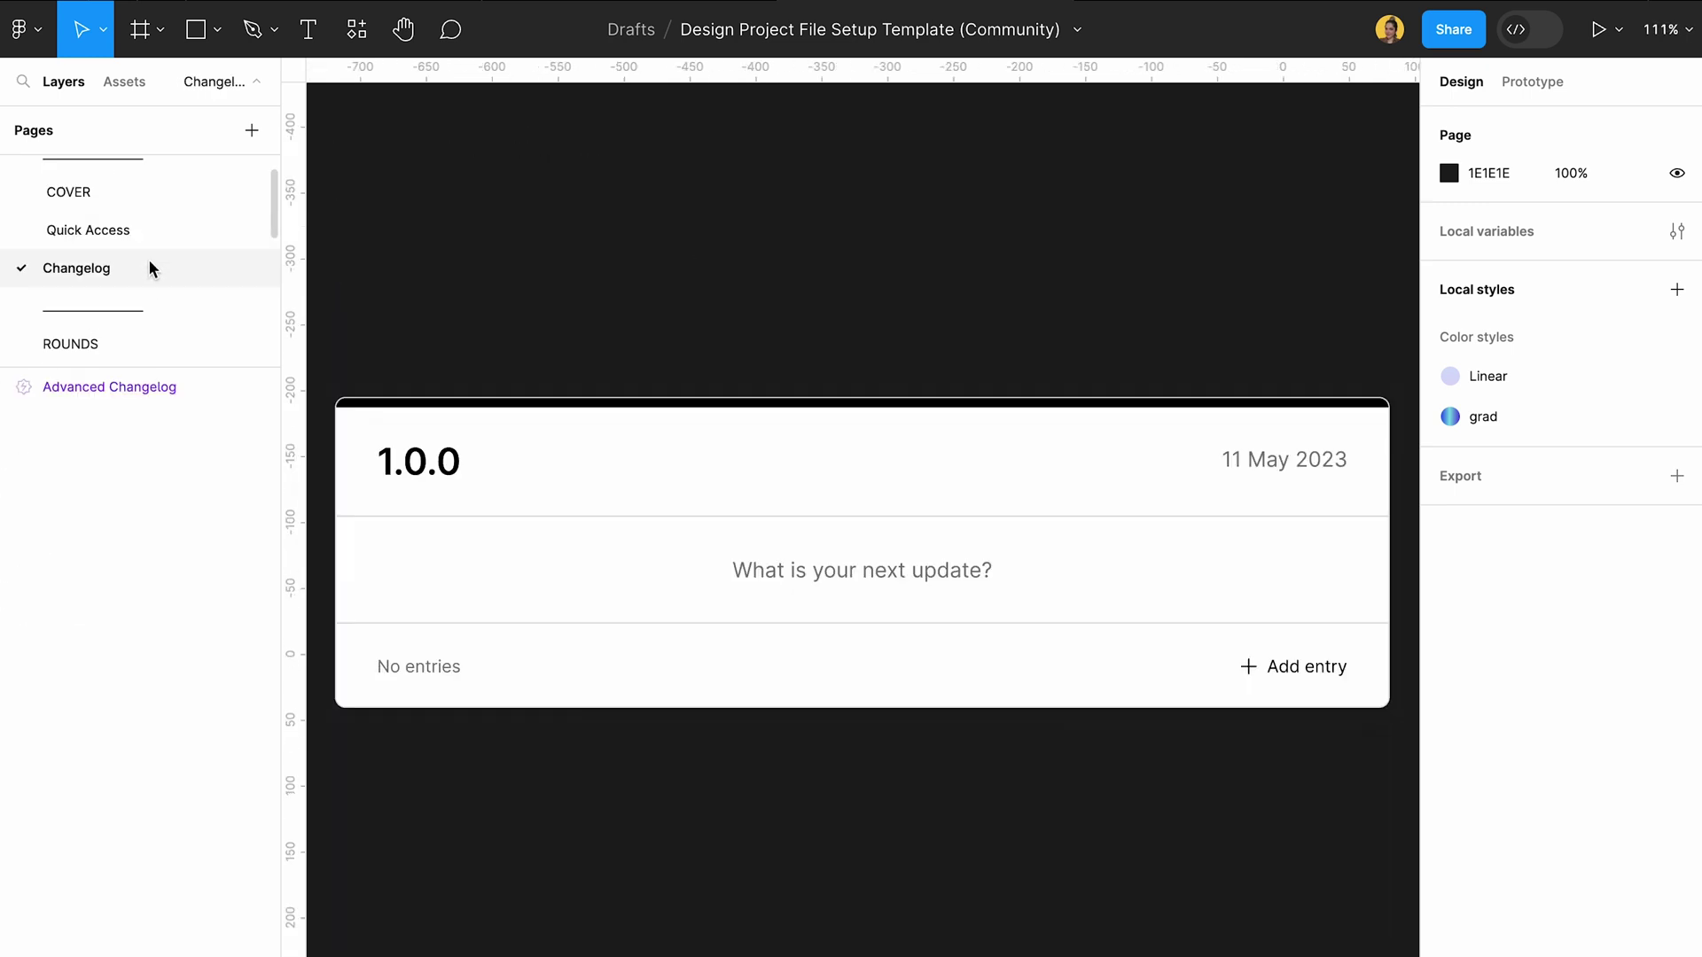
scroll(151, 258, down, 1)
click(152, 289)
scroll(152, 289, down, 3)
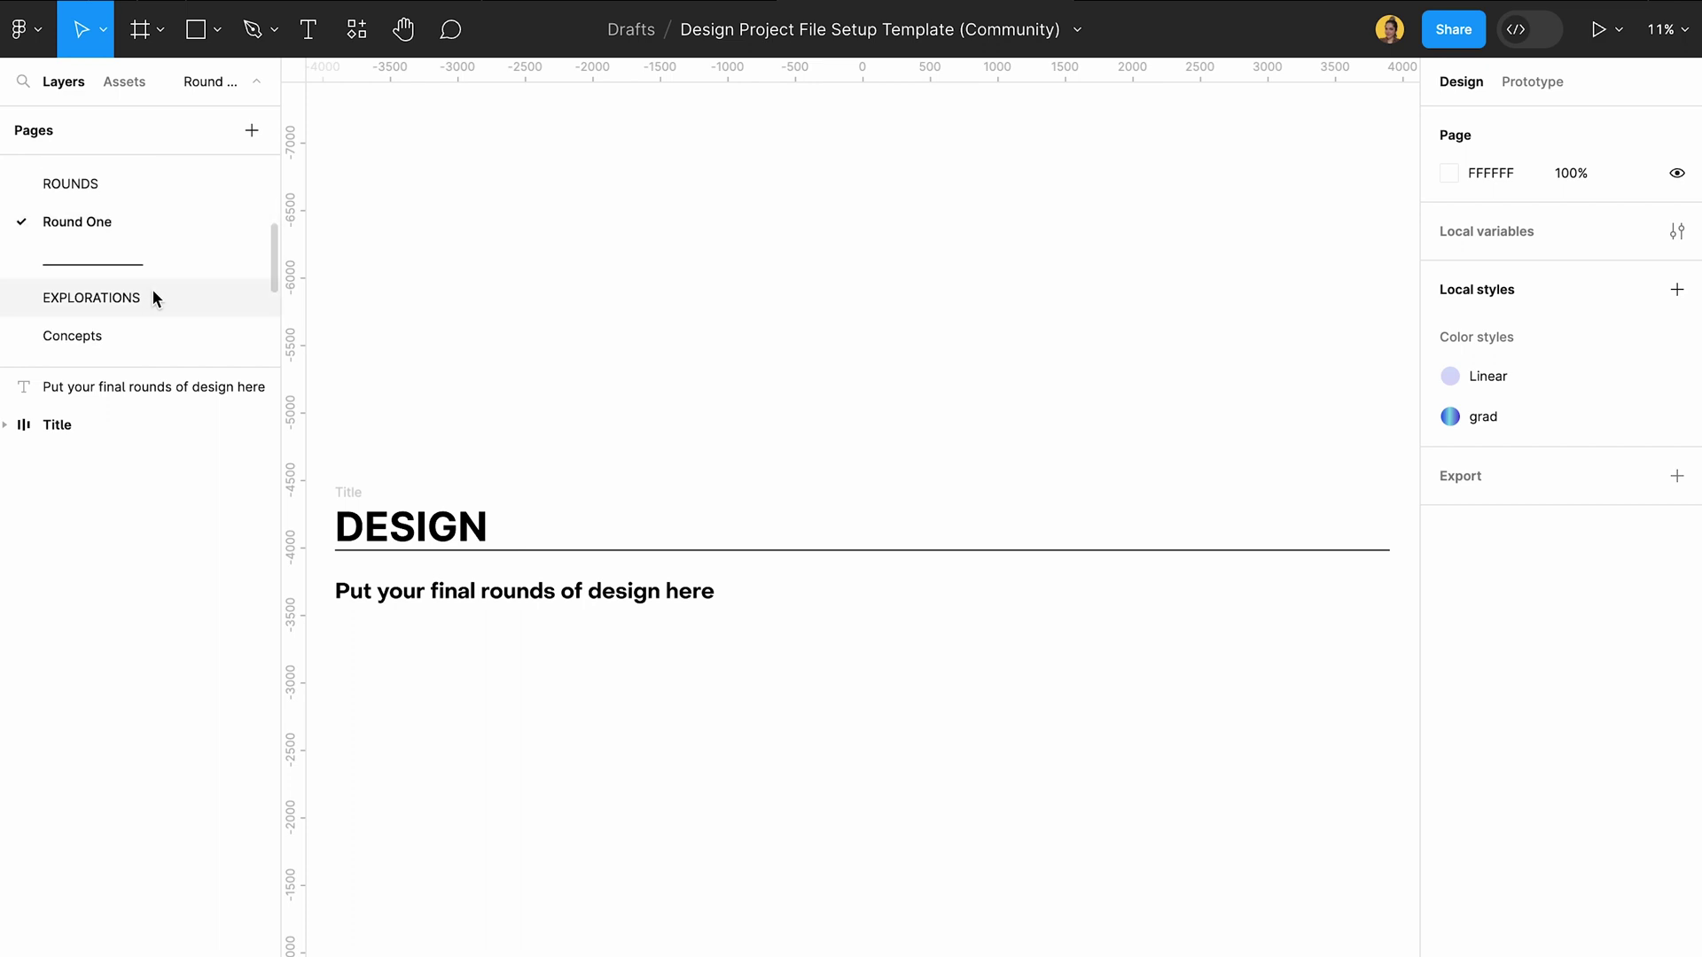
- View the exploration pages of the template, including Sandbox and Audit
click(152, 289)
scroll(152, 289, down, 1)
click(151, 290)
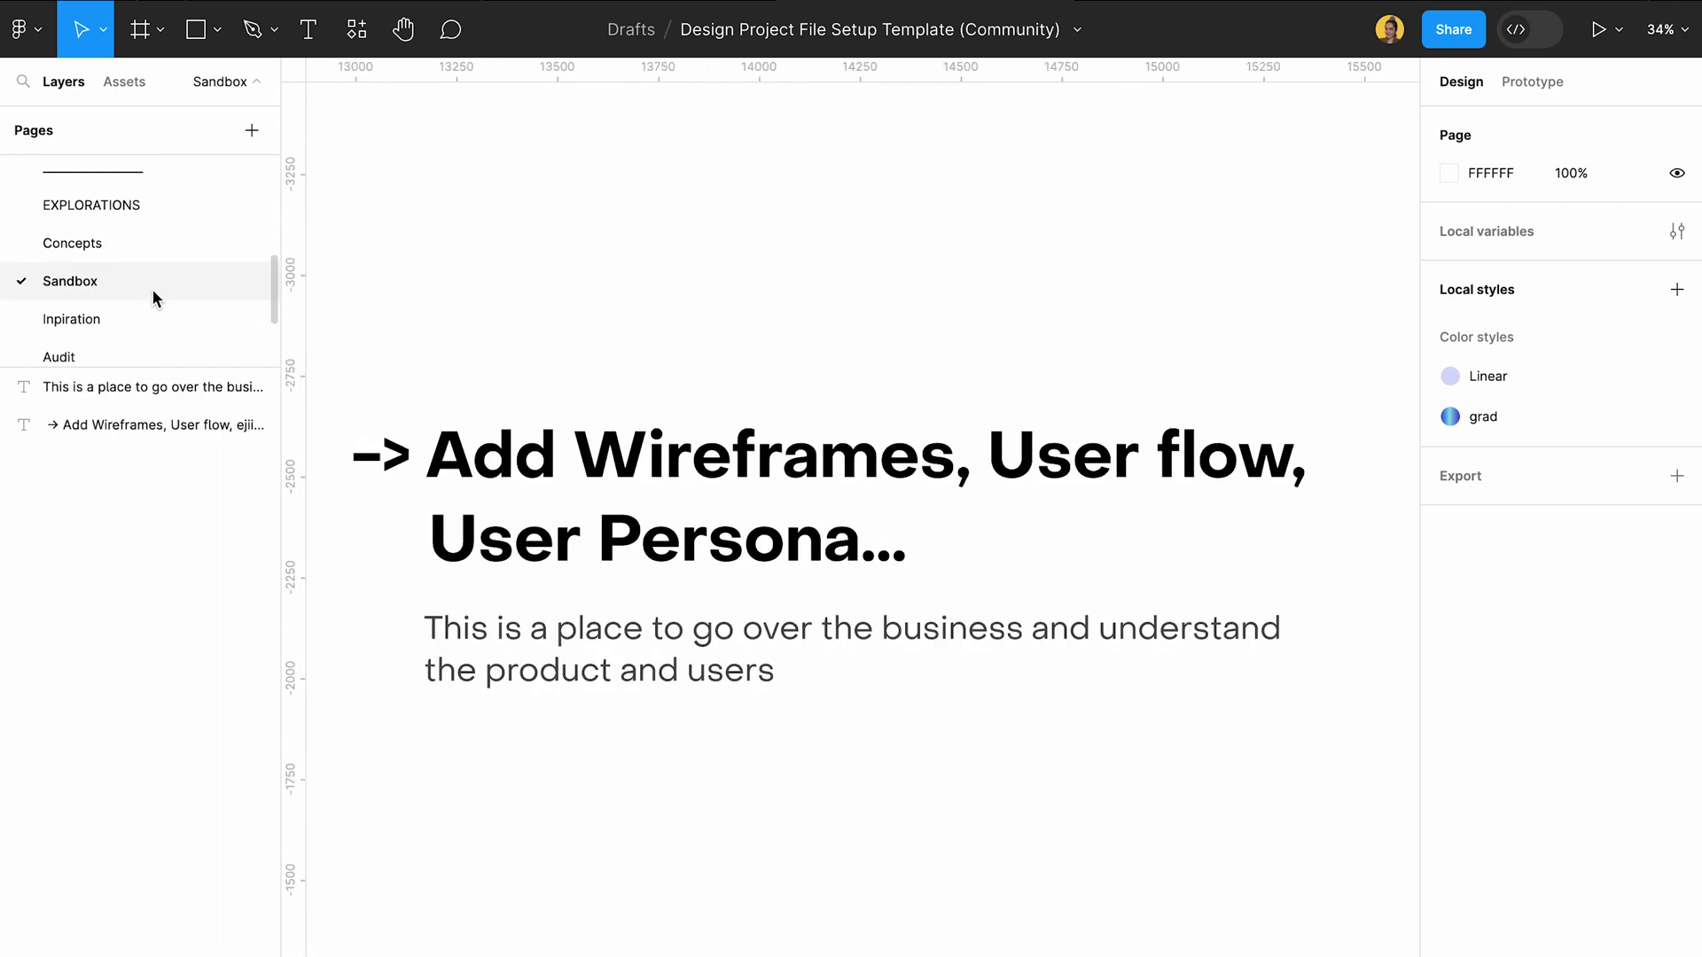
scroll(151, 290, down, 1)
click(153, 290)
click(153, 312)
scroll(156, 321, down, 2)
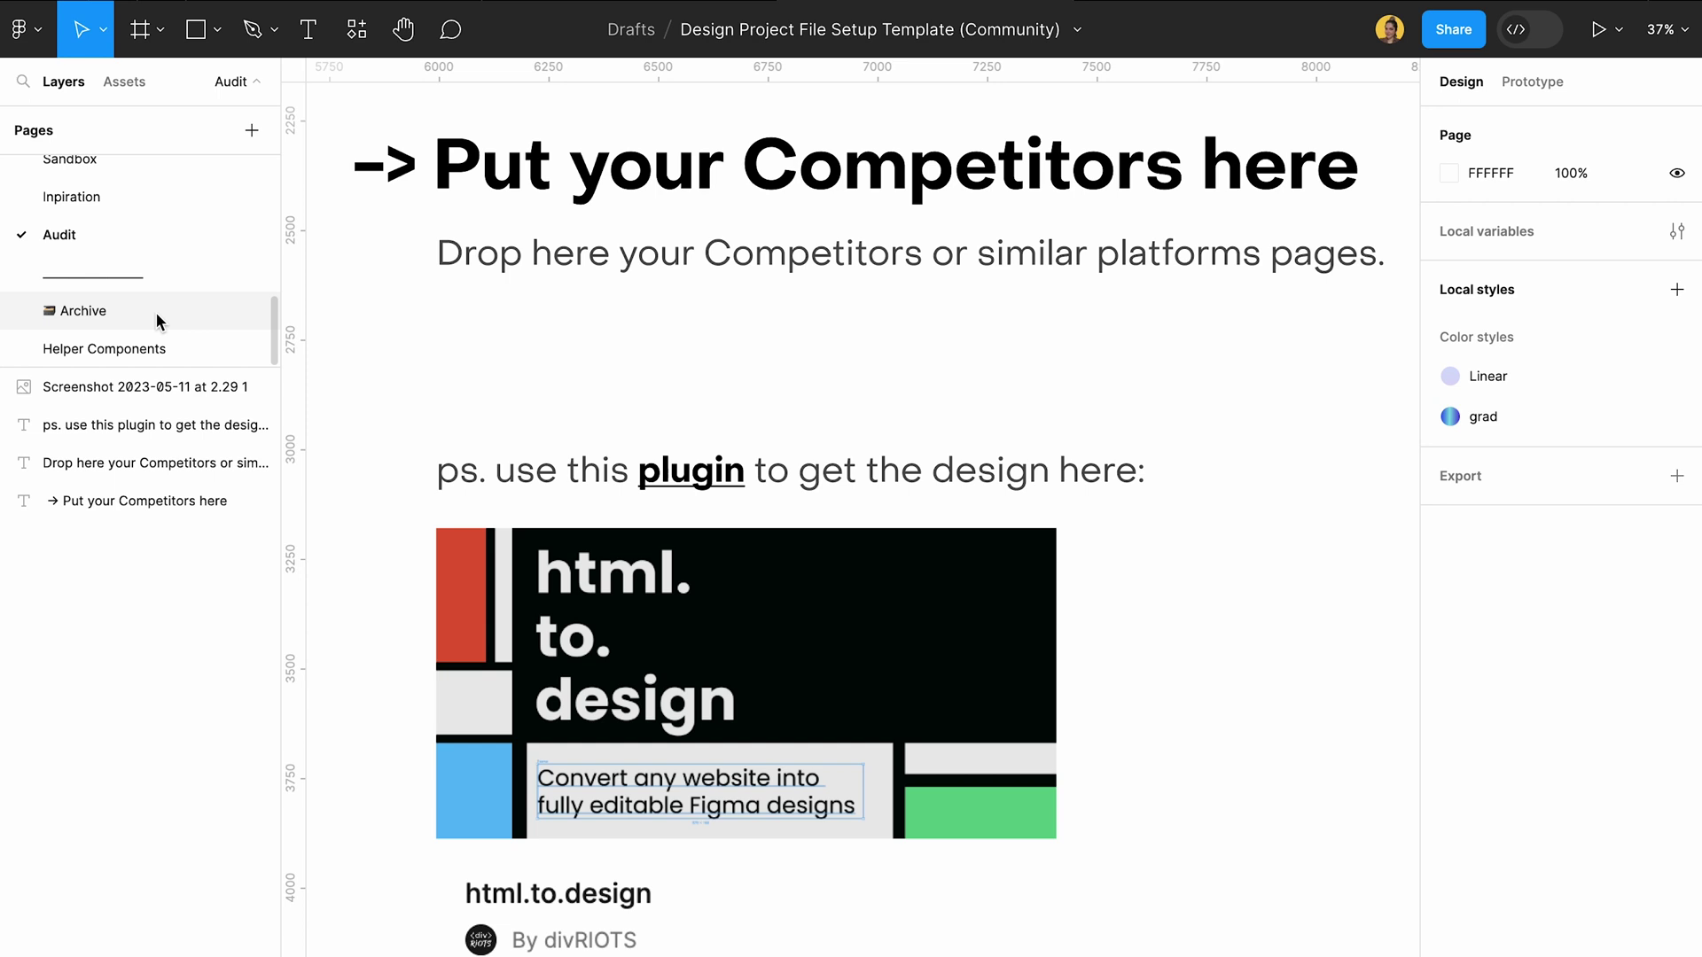
- Look over the template's whole page list, from README down to Archive and Helper Components
scroll(156, 312, up, 5)
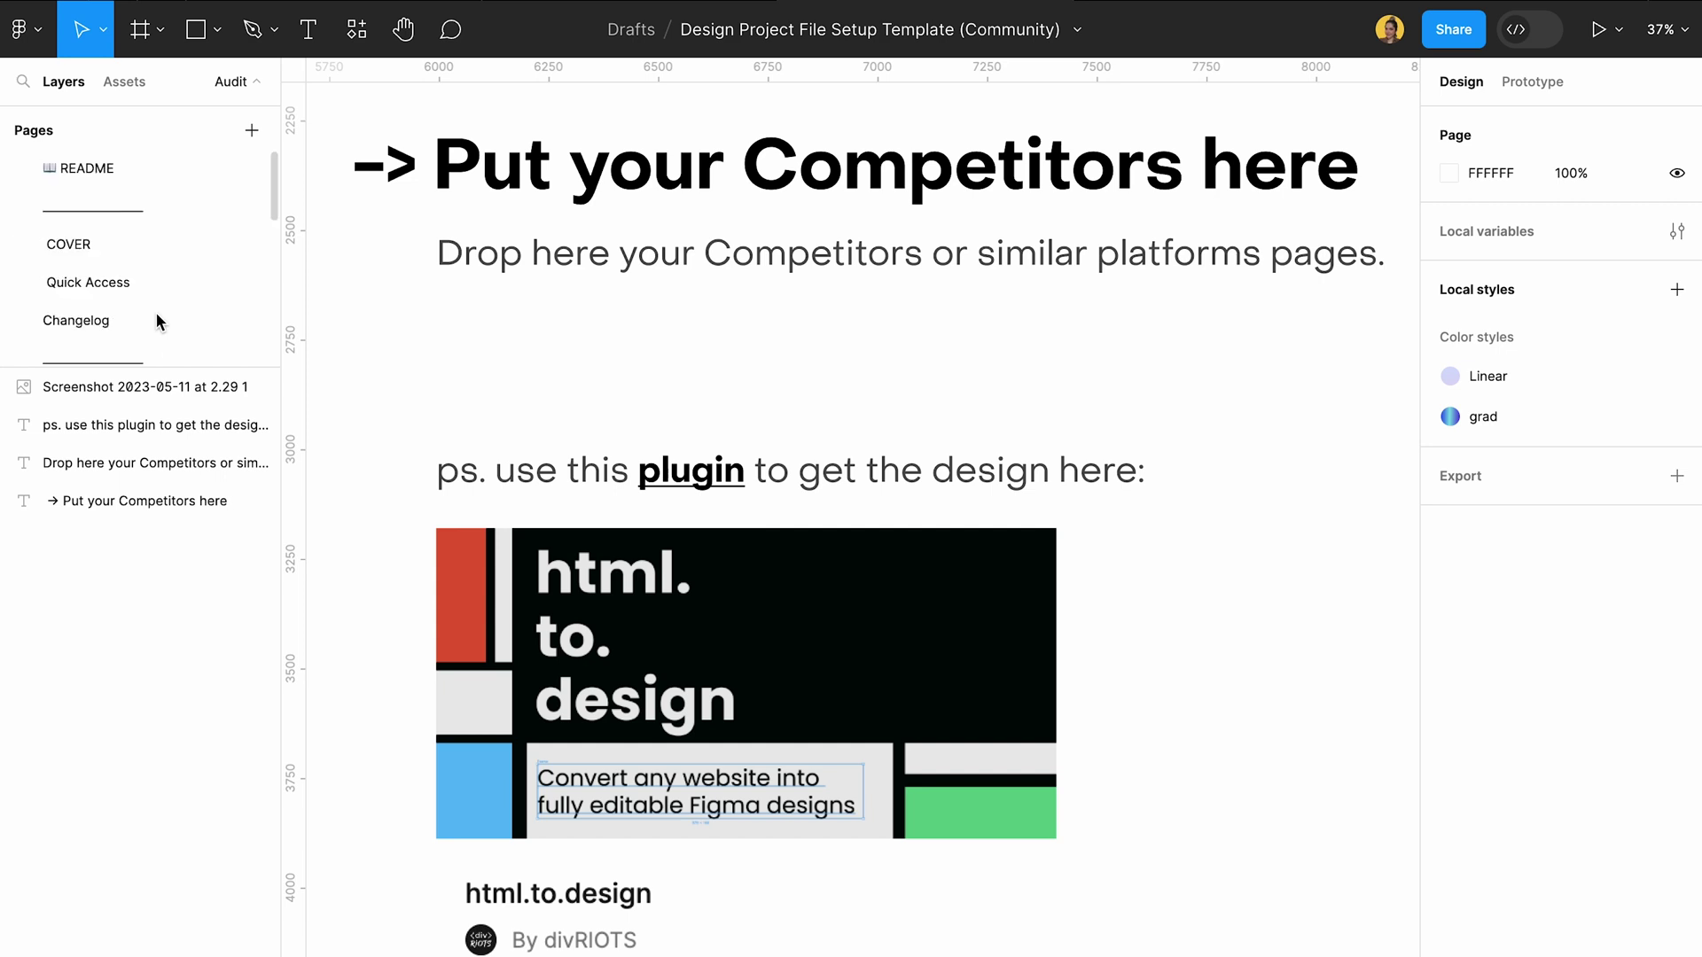
scroll(156, 312, down, 5)
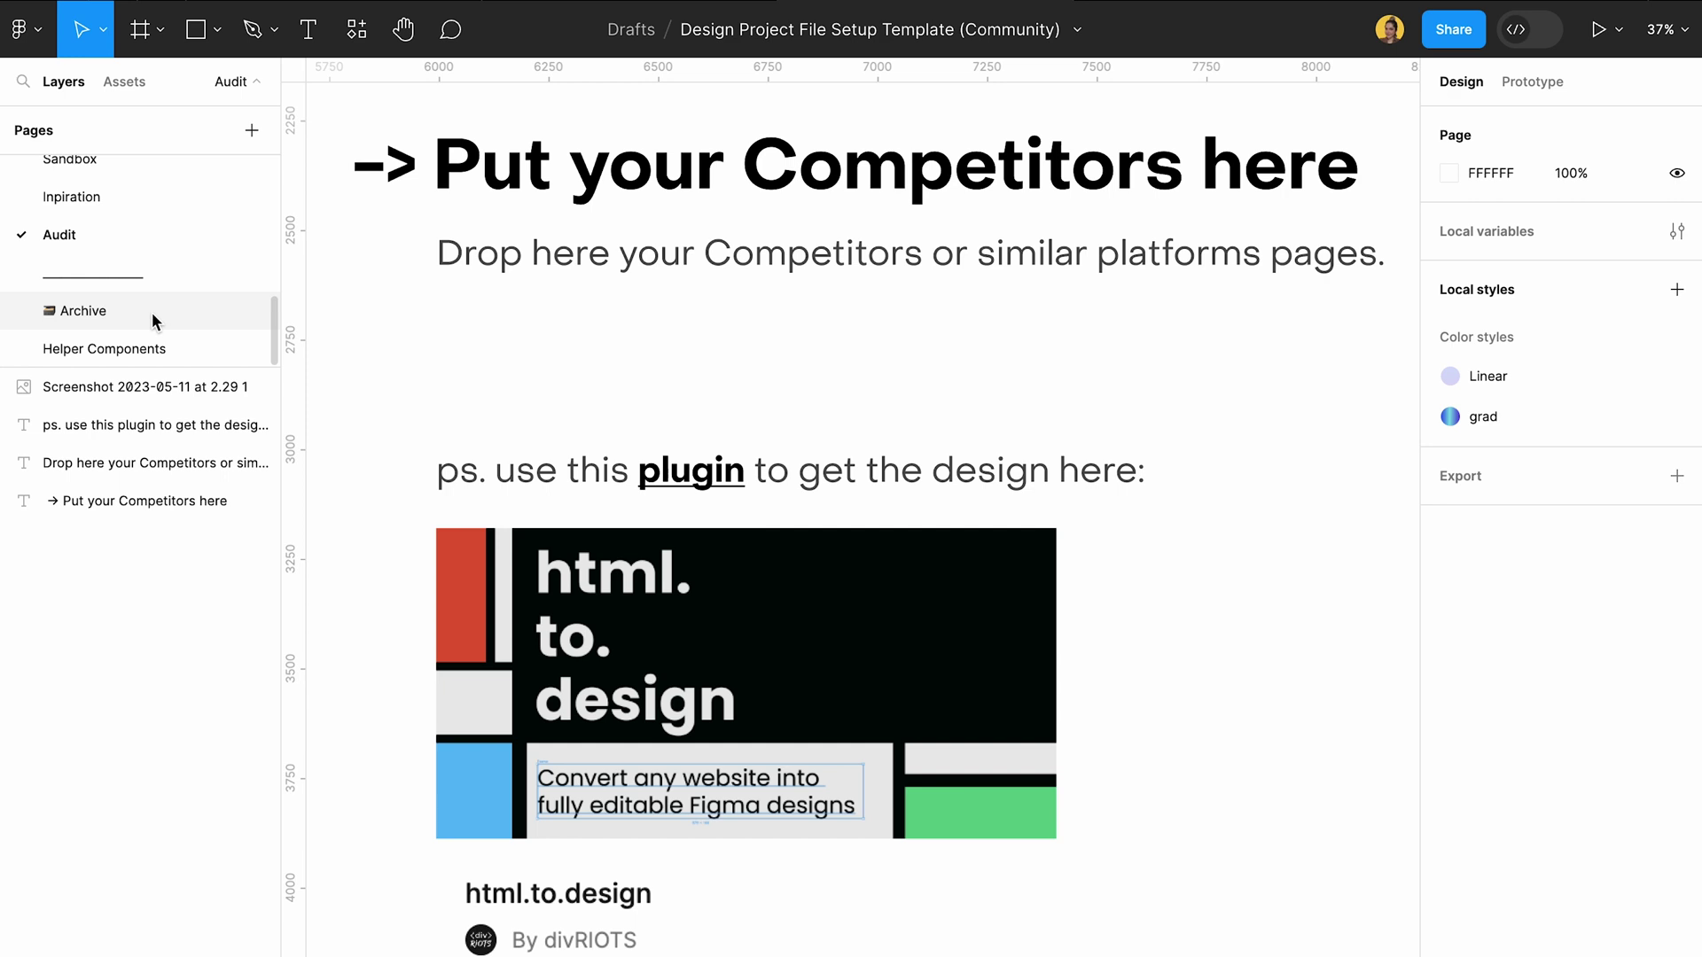
scroll(152, 312, up, 4)
scroll(121, 255, up, 3)
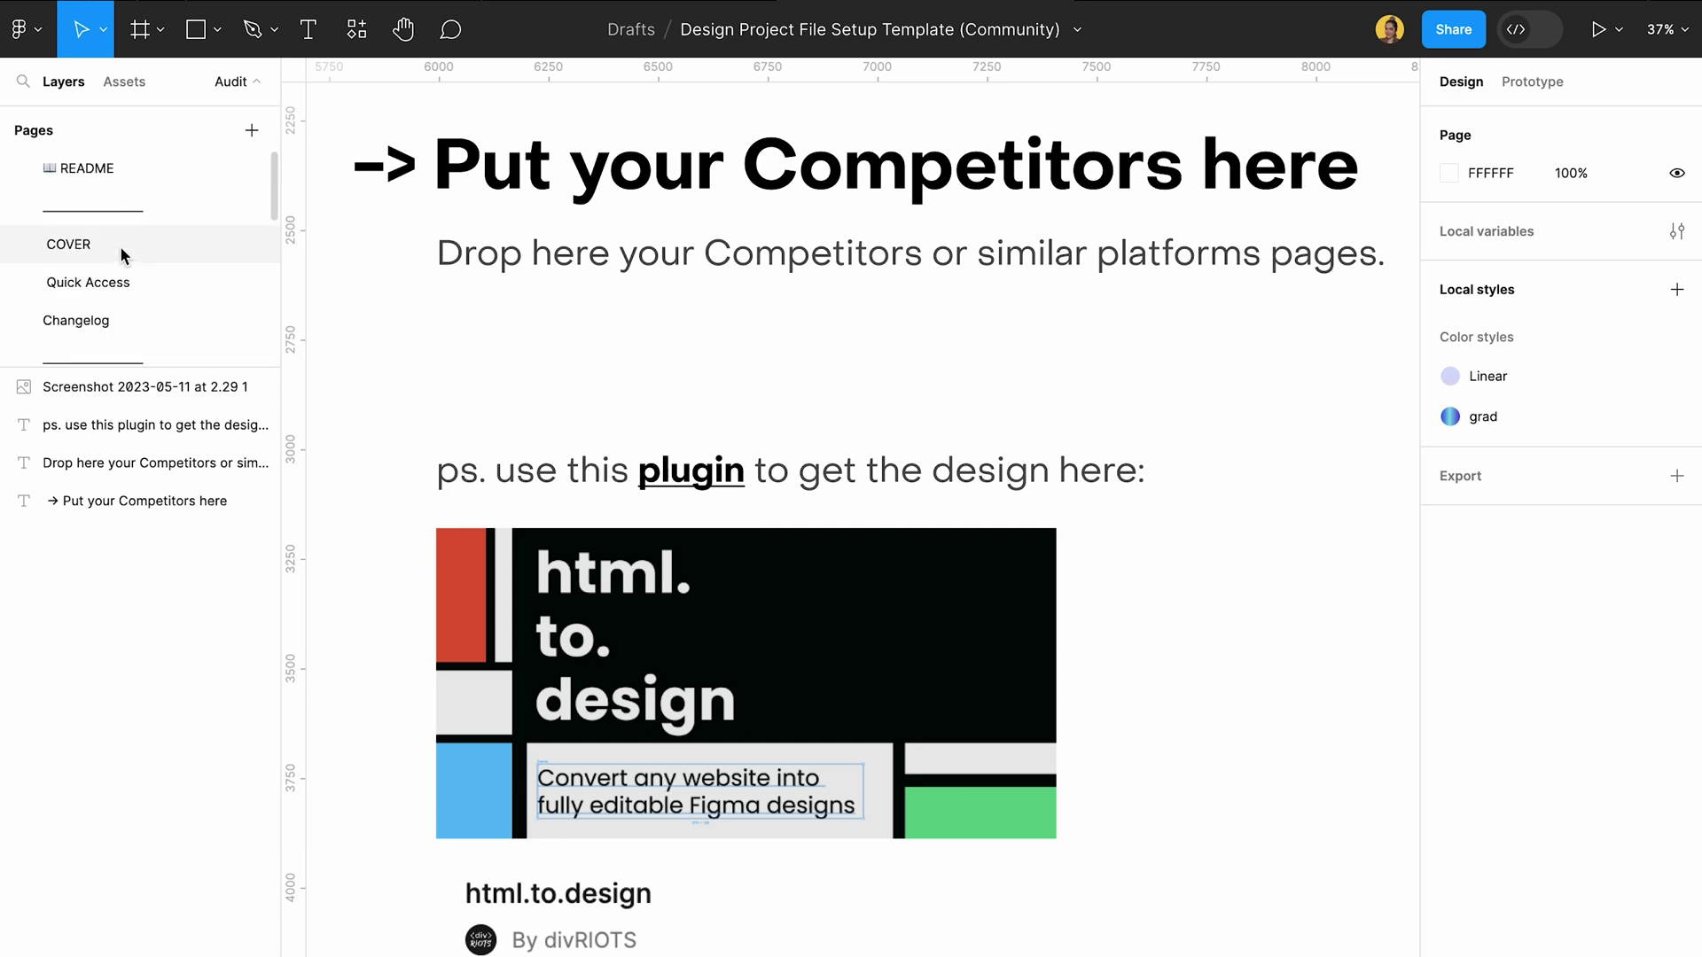
- Switch to the "Figma Project File Setup Template for Delivery" file and view its README, COVER and Archive pages
click(351, 2)
click(147, 179)
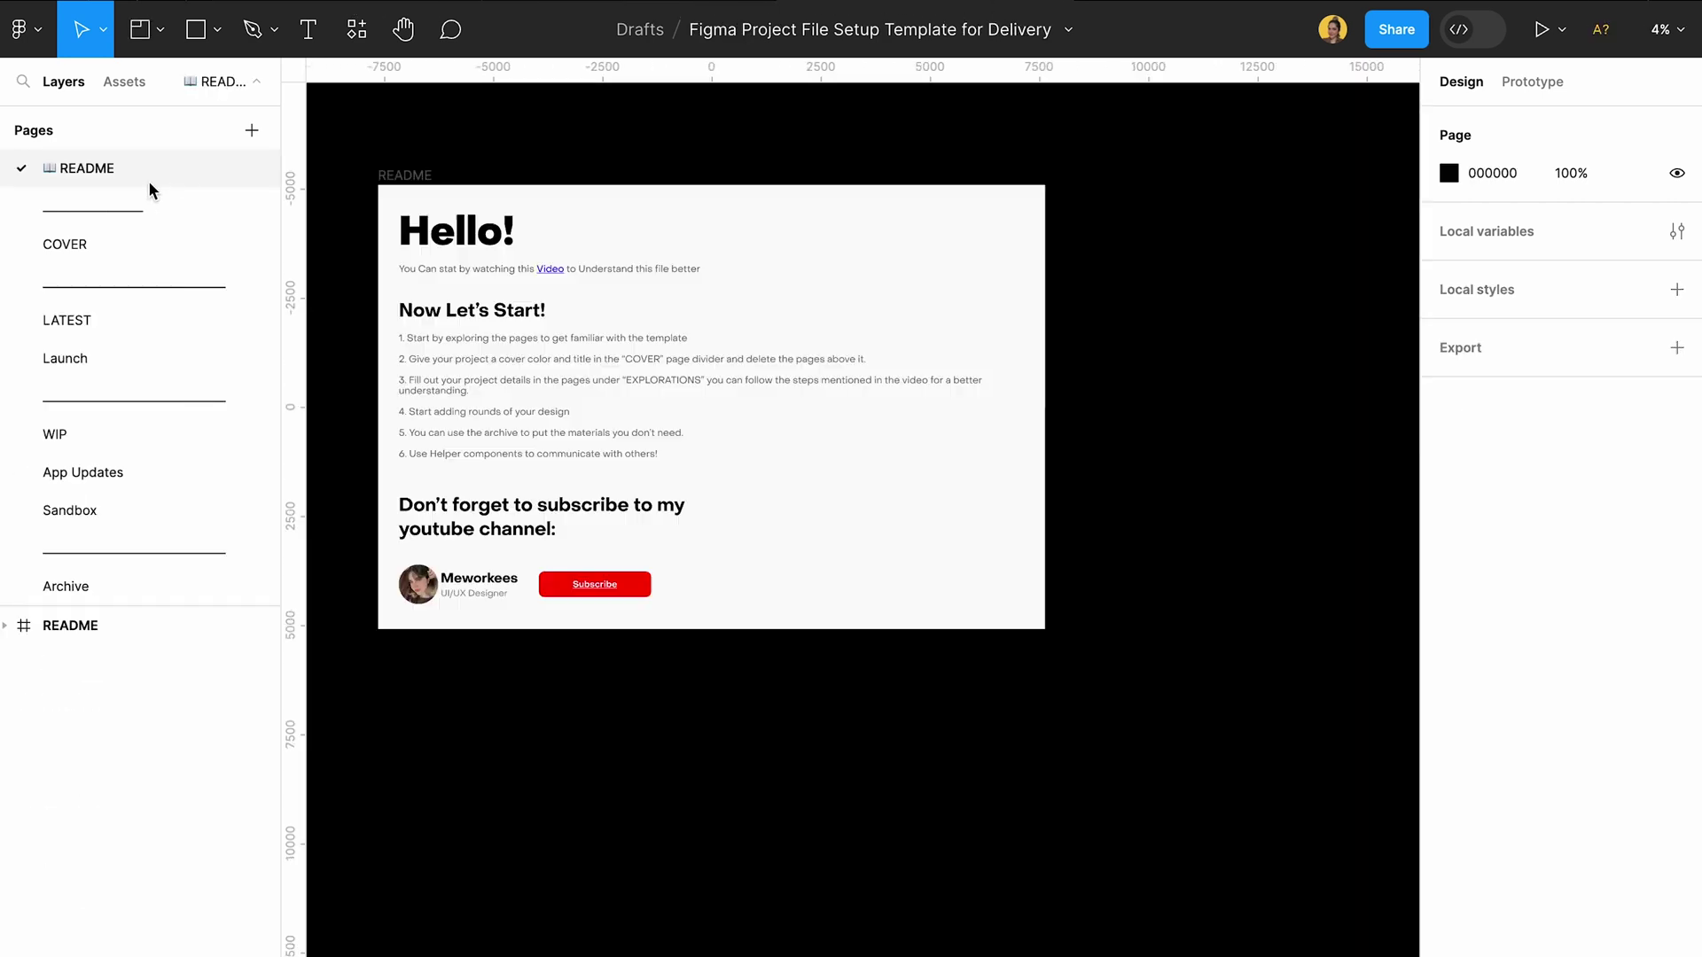
click(163, 237)
scroll(591, 356, up, 3)
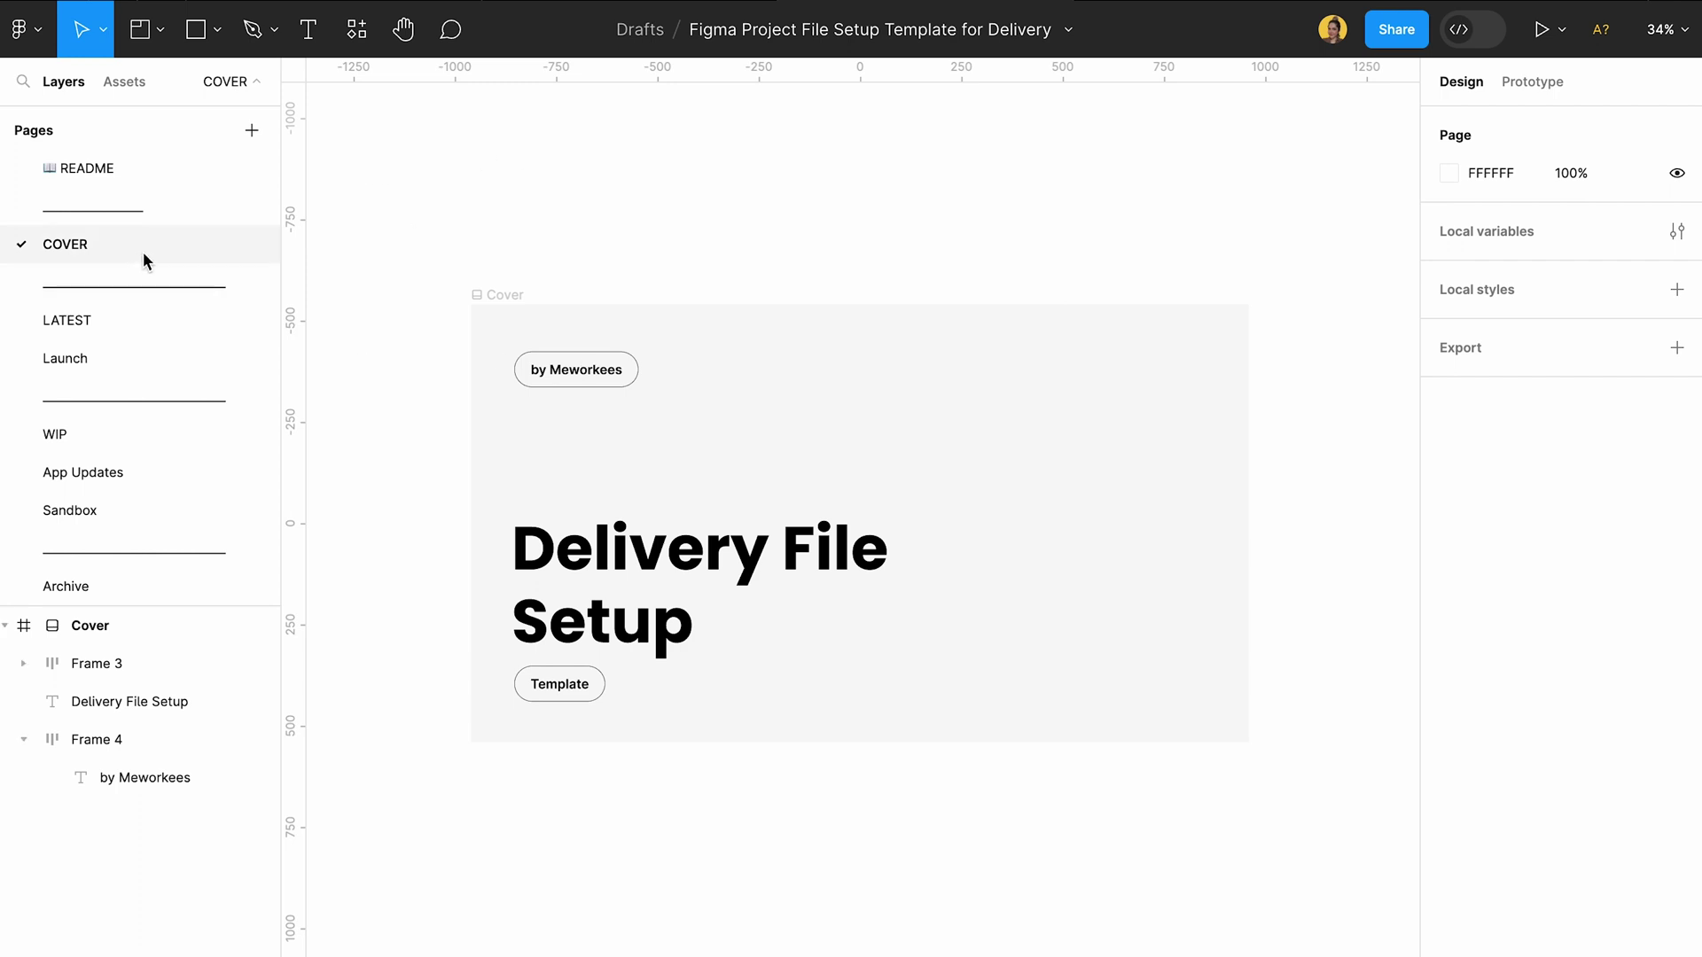
click(66, 586)
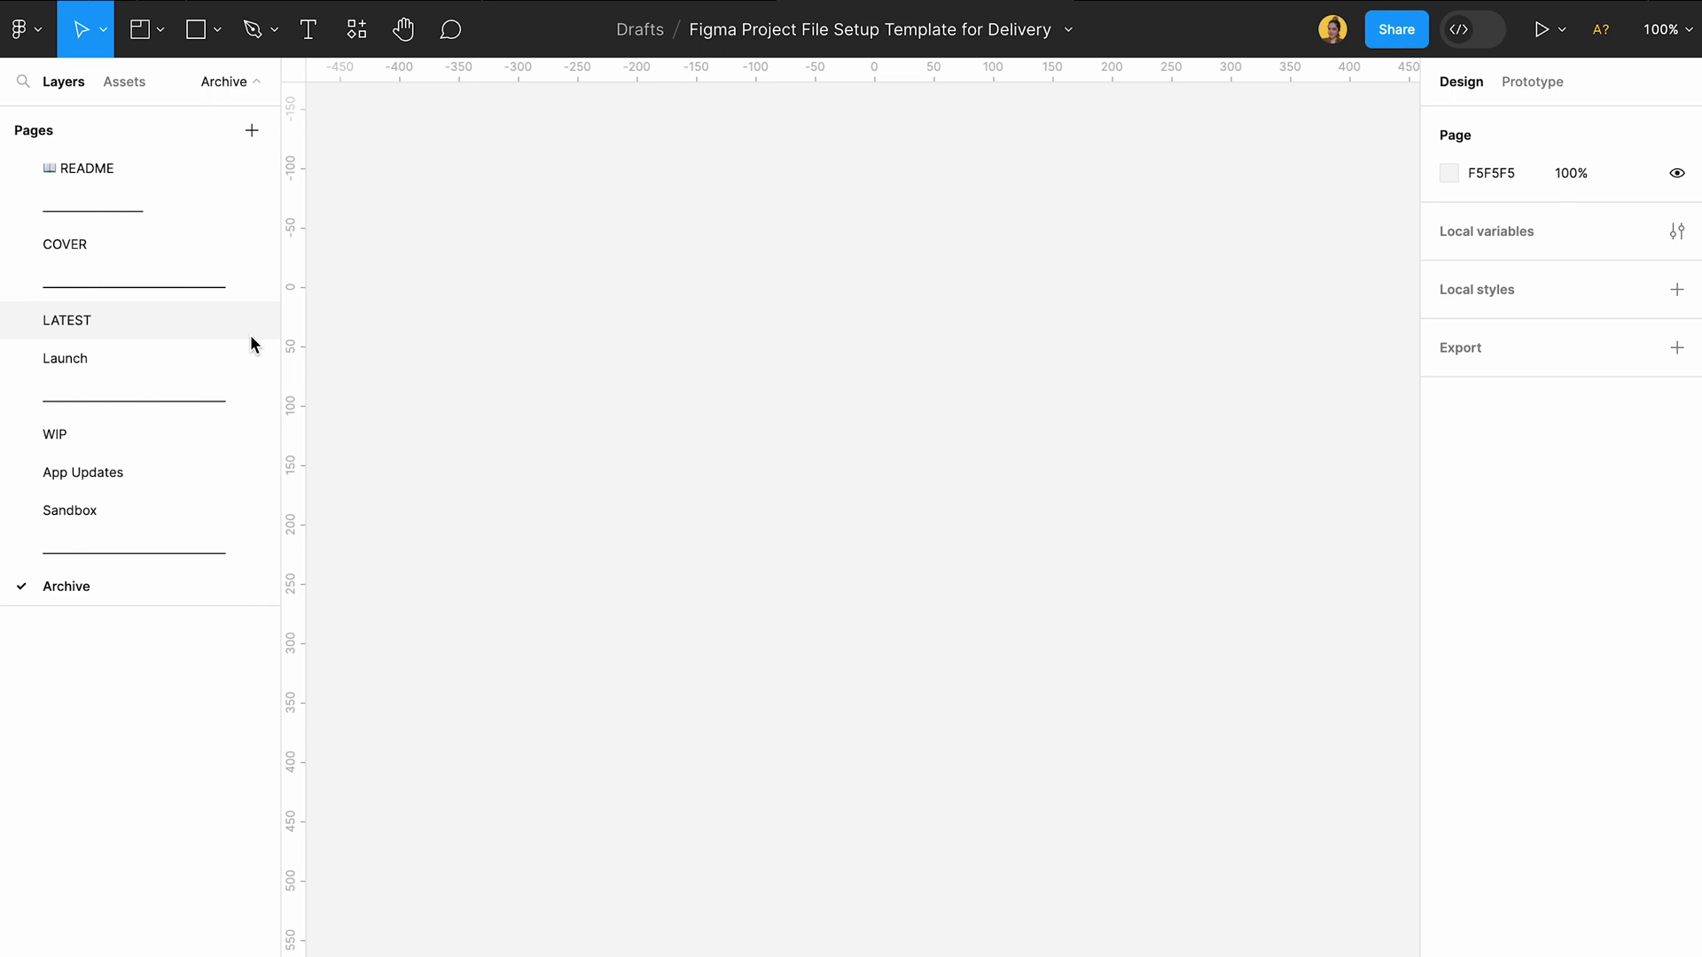
- Open the Launch page and examine the App Interface title and the overall layout of the sections below it
click(167, 354)
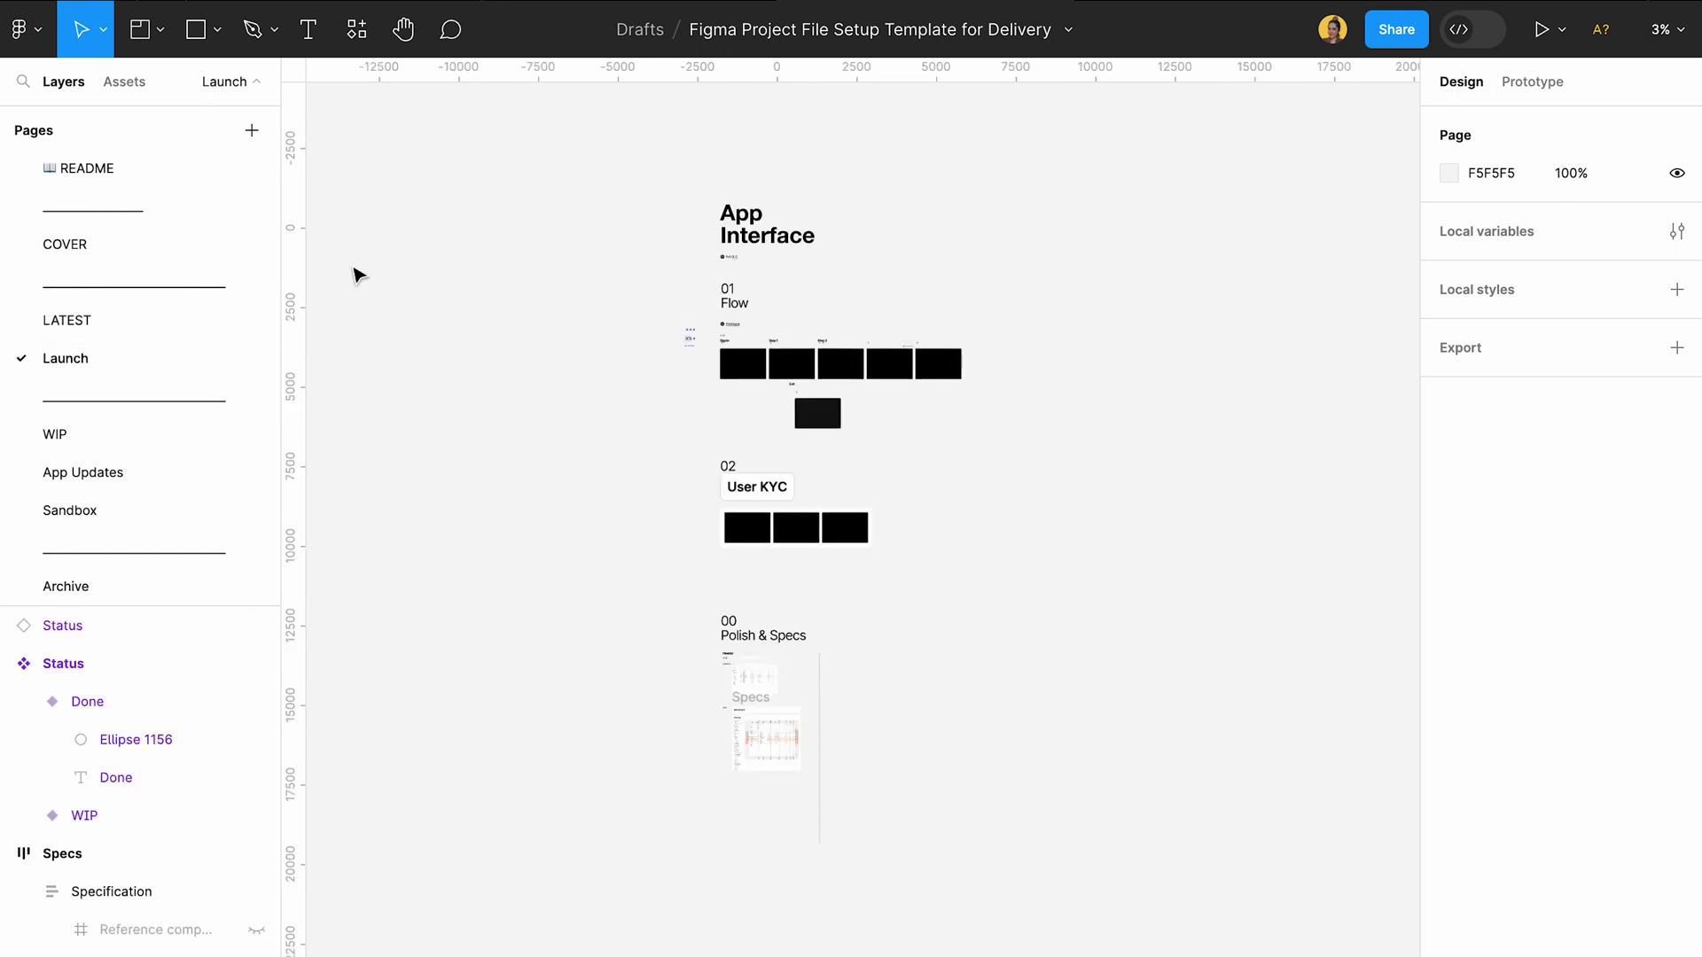
scroll(688, 239, up, 5)
click(688, 239)
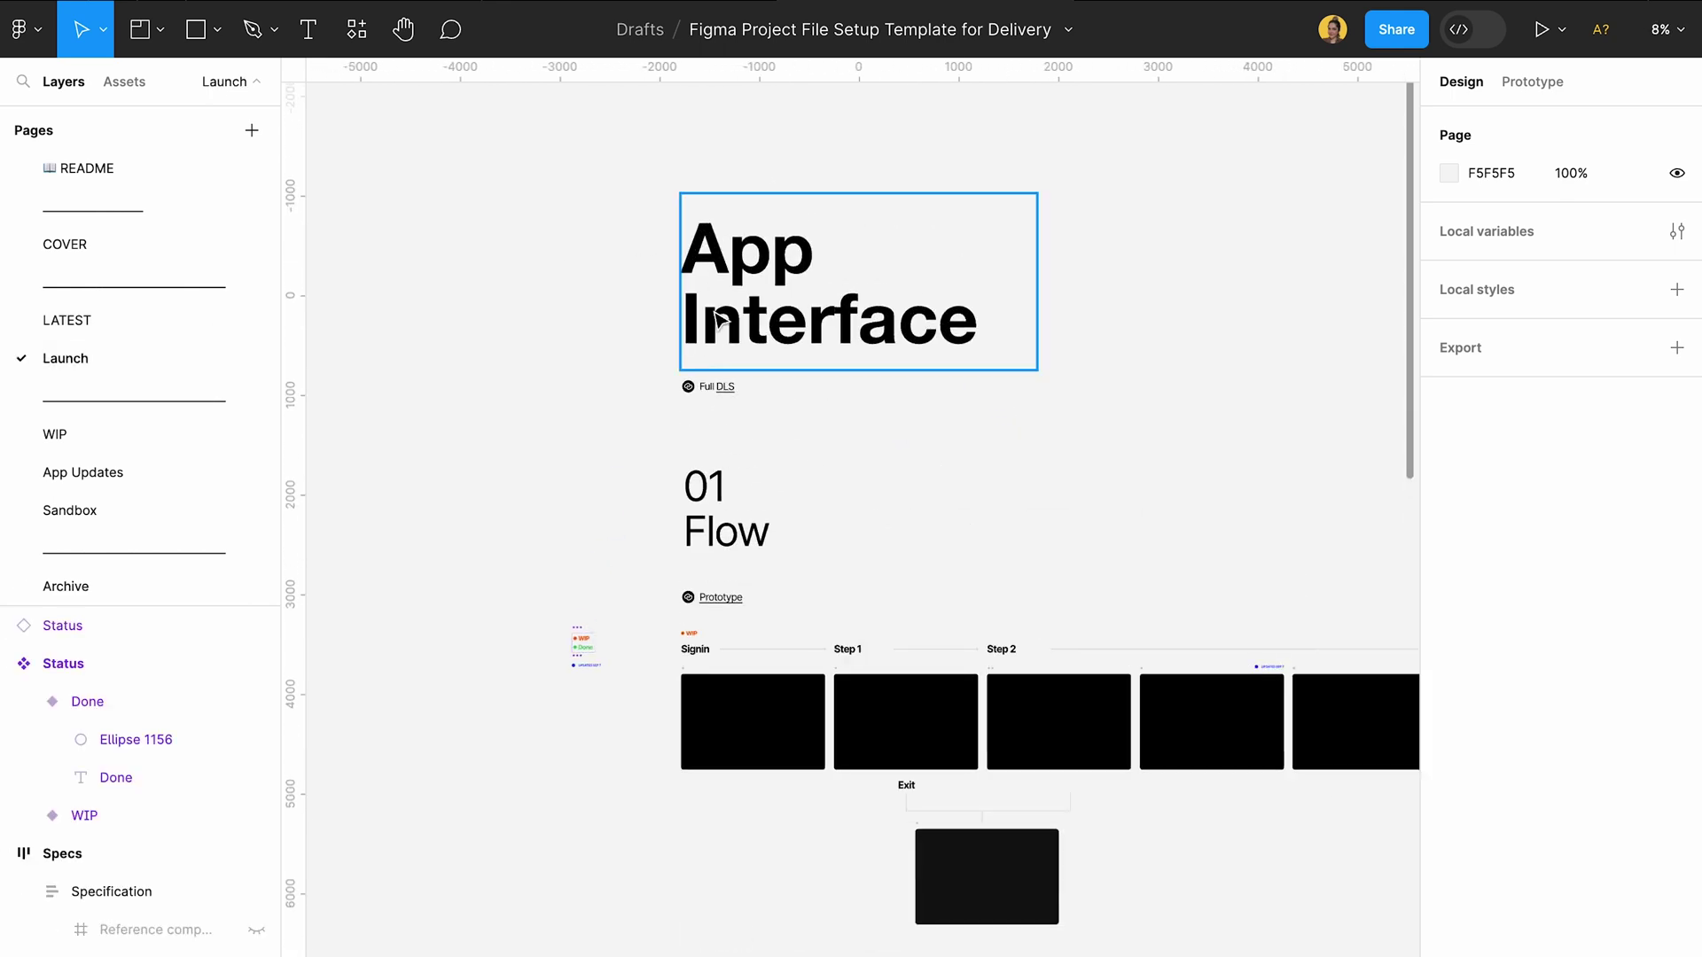
scroll(825, 301, up, 3)
scroll(866, 310, down, 1)
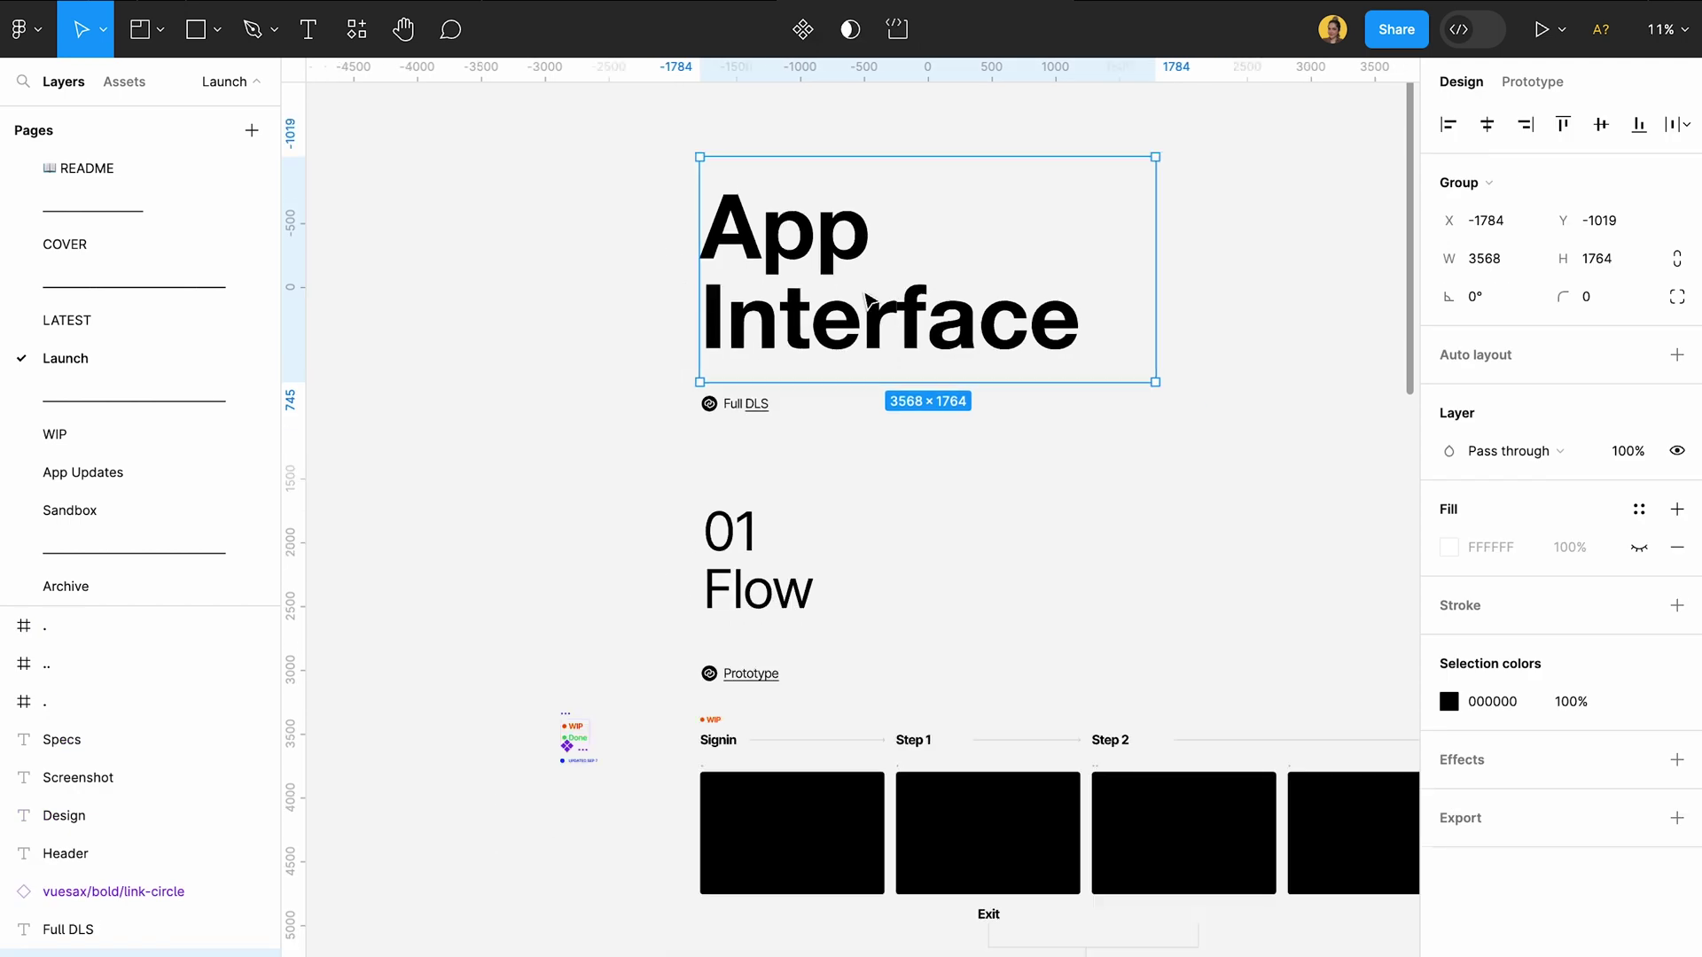
scroll(577, 692, down, 5)
scroll(497, 737, down, 2)
scroll(502, 734, up, 3)
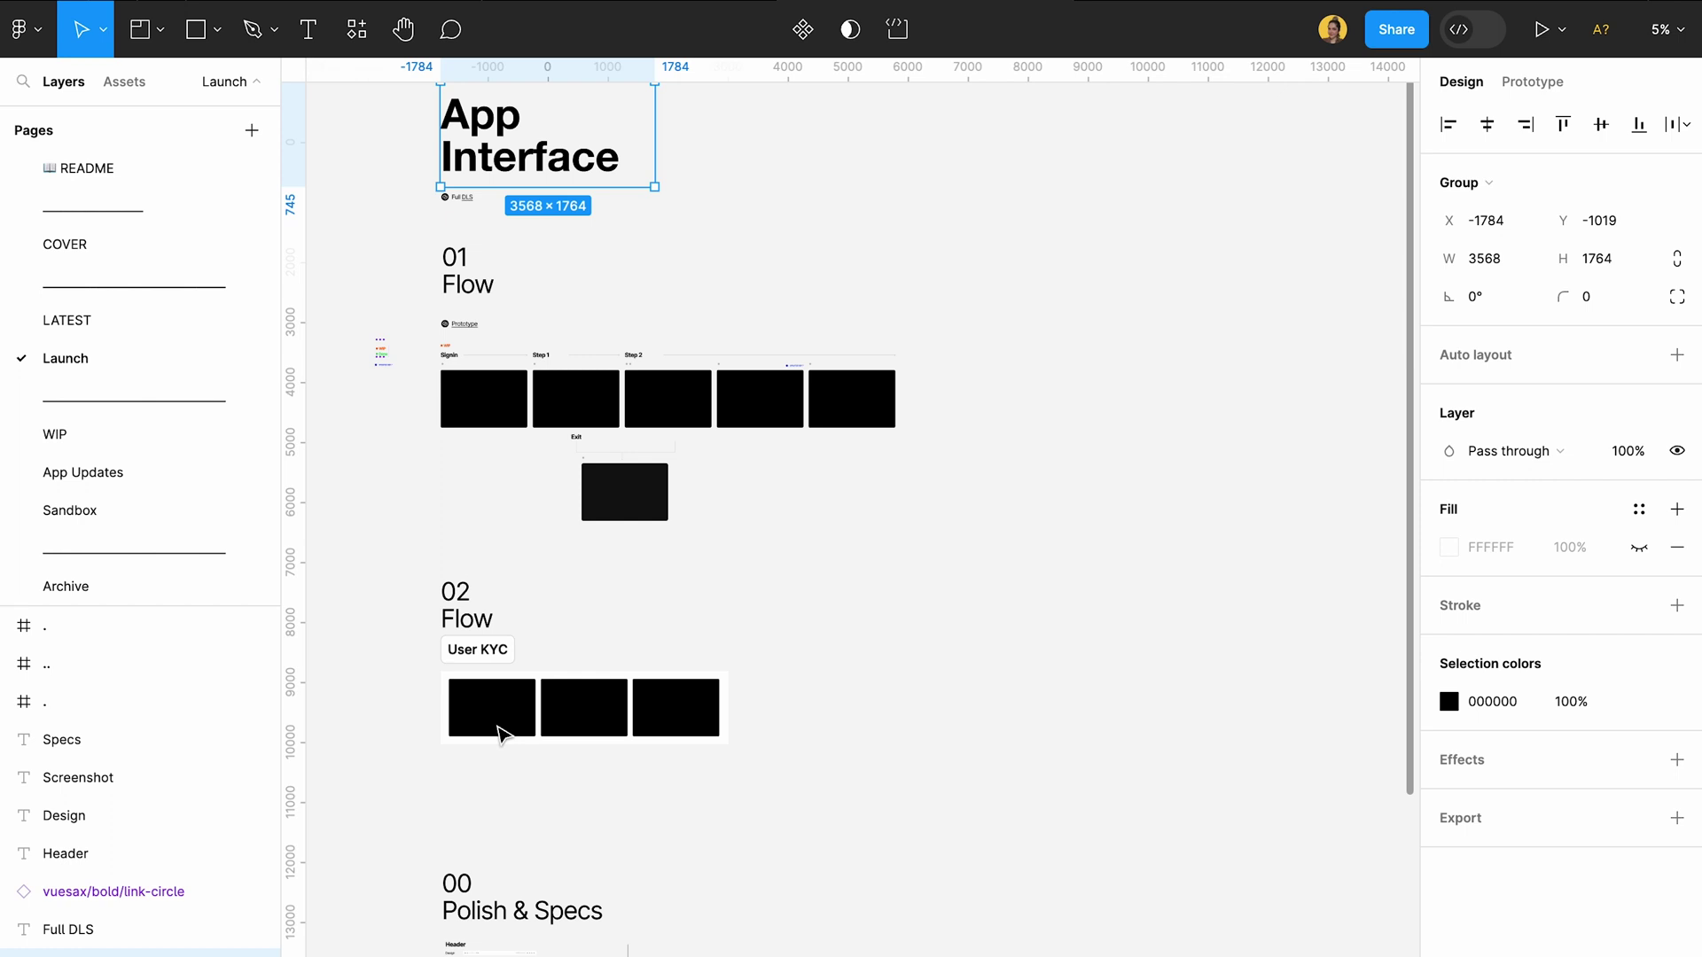
- Inspect the numbered section headings 01 Flow, 02 Flow and 00 Polish & Specs on the Launch page
click(497, 284)
click(475, 602)
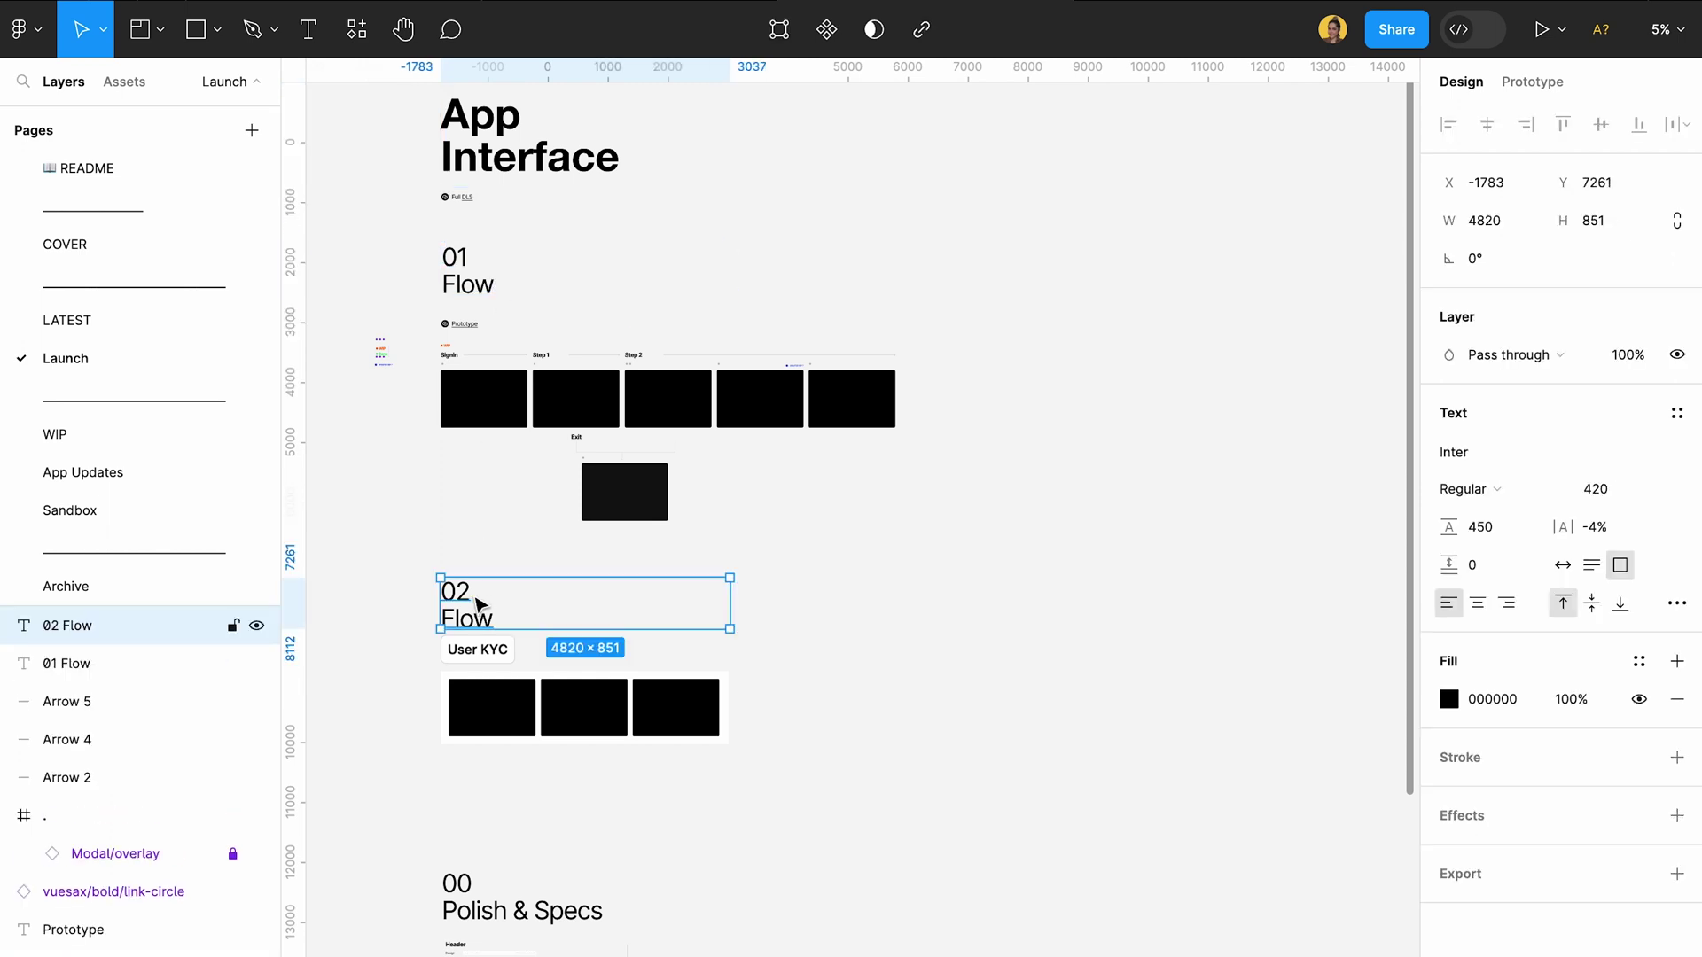
click(447, 894)
scroll(503, 546, up, 3)
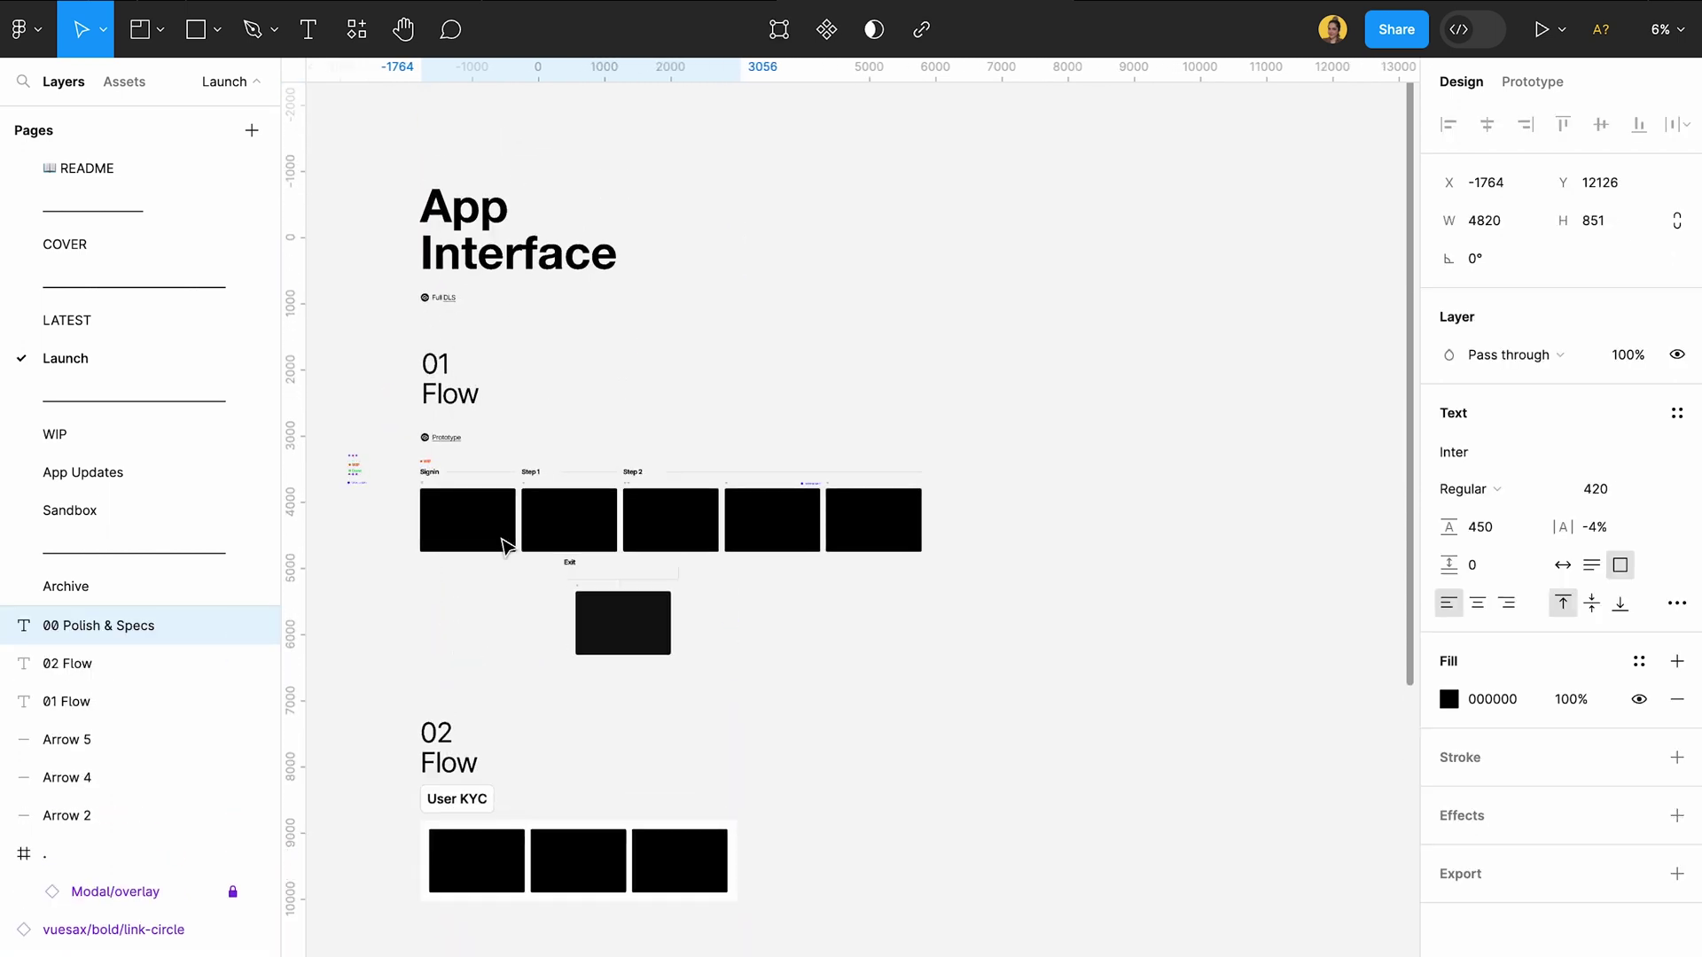
click(450, 414)
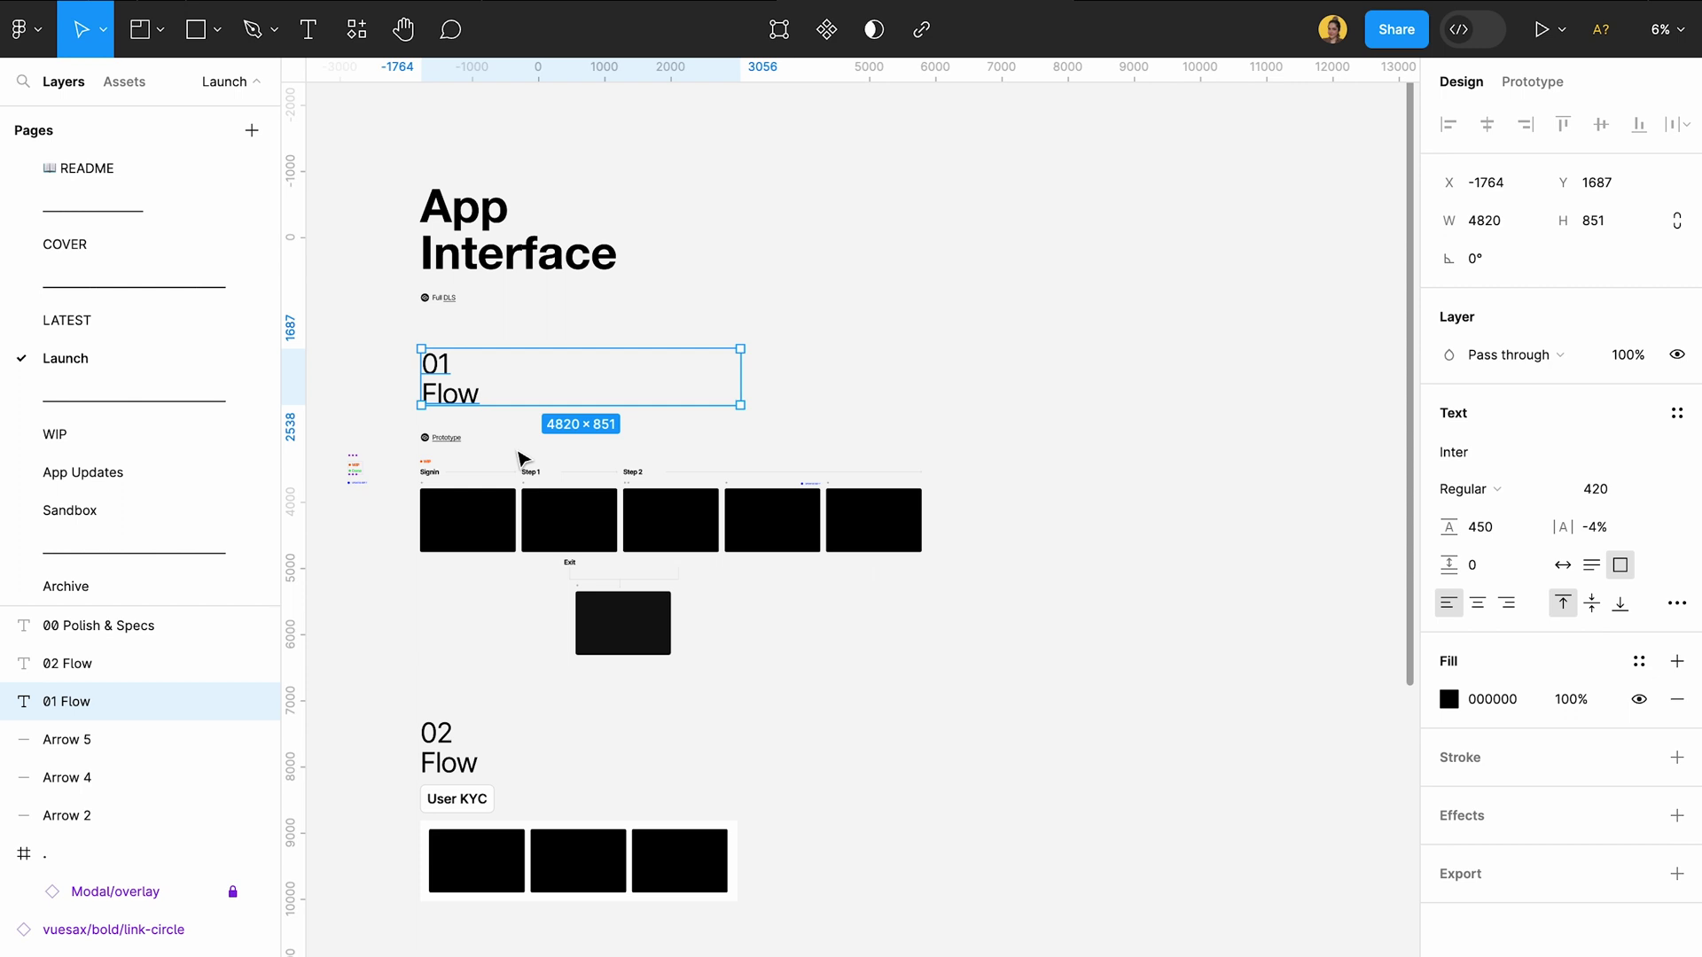
key(shift+Tab)
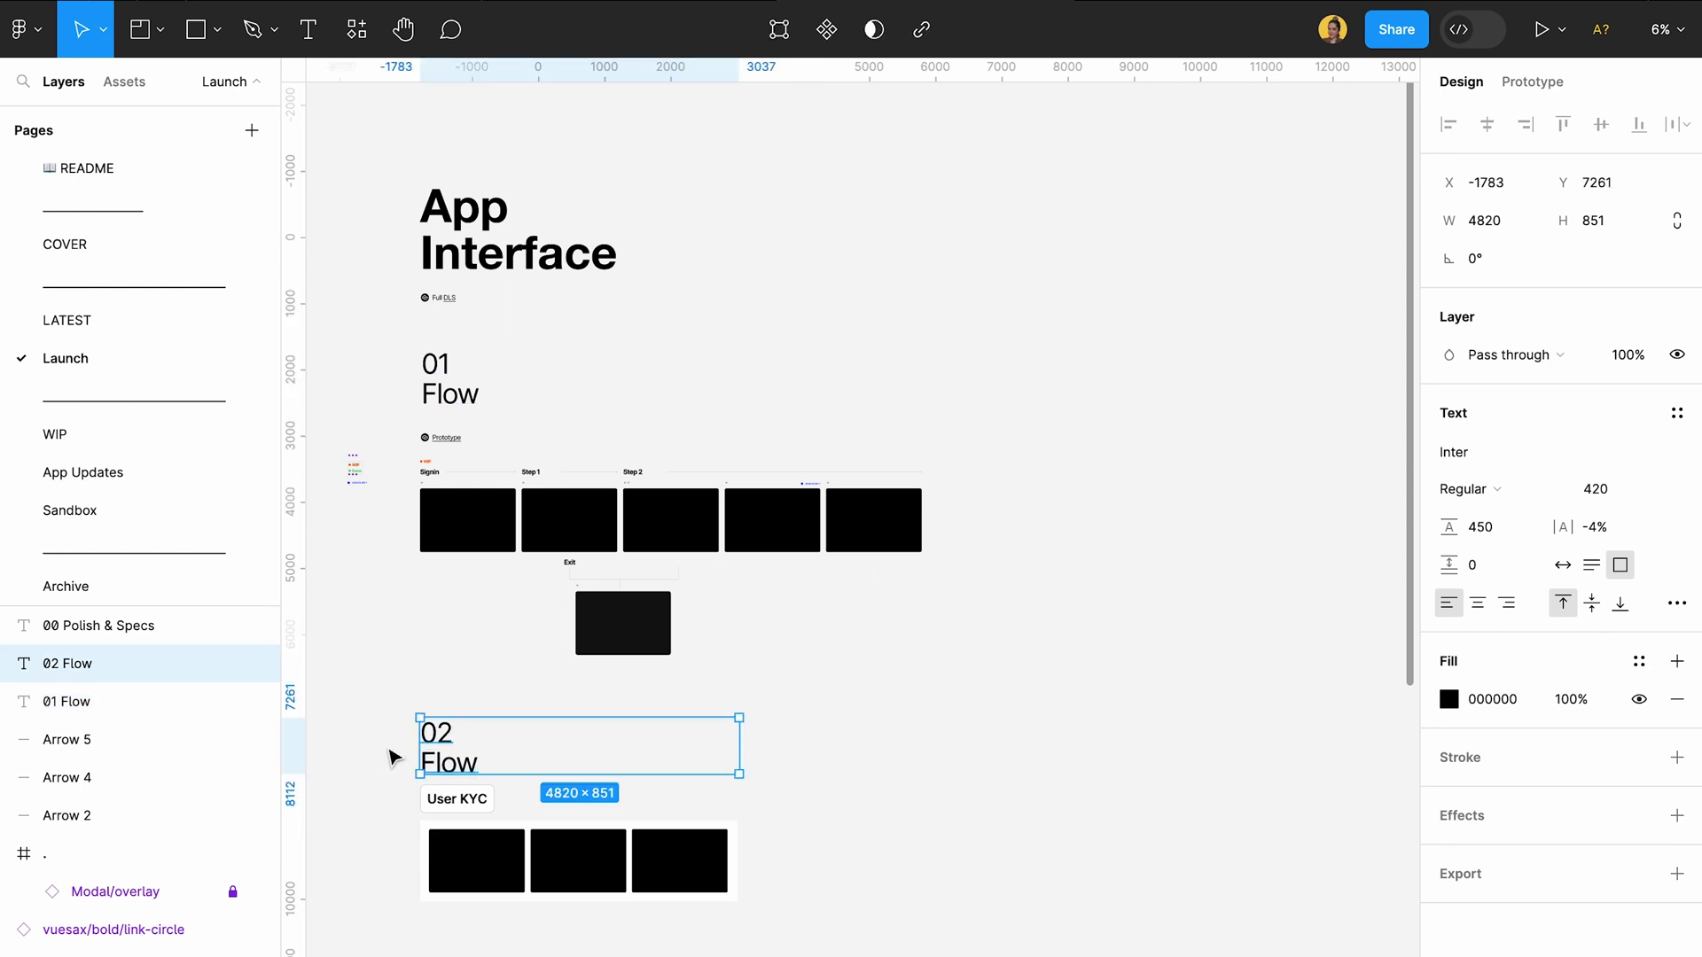
scroll(732, 733, down, 1)
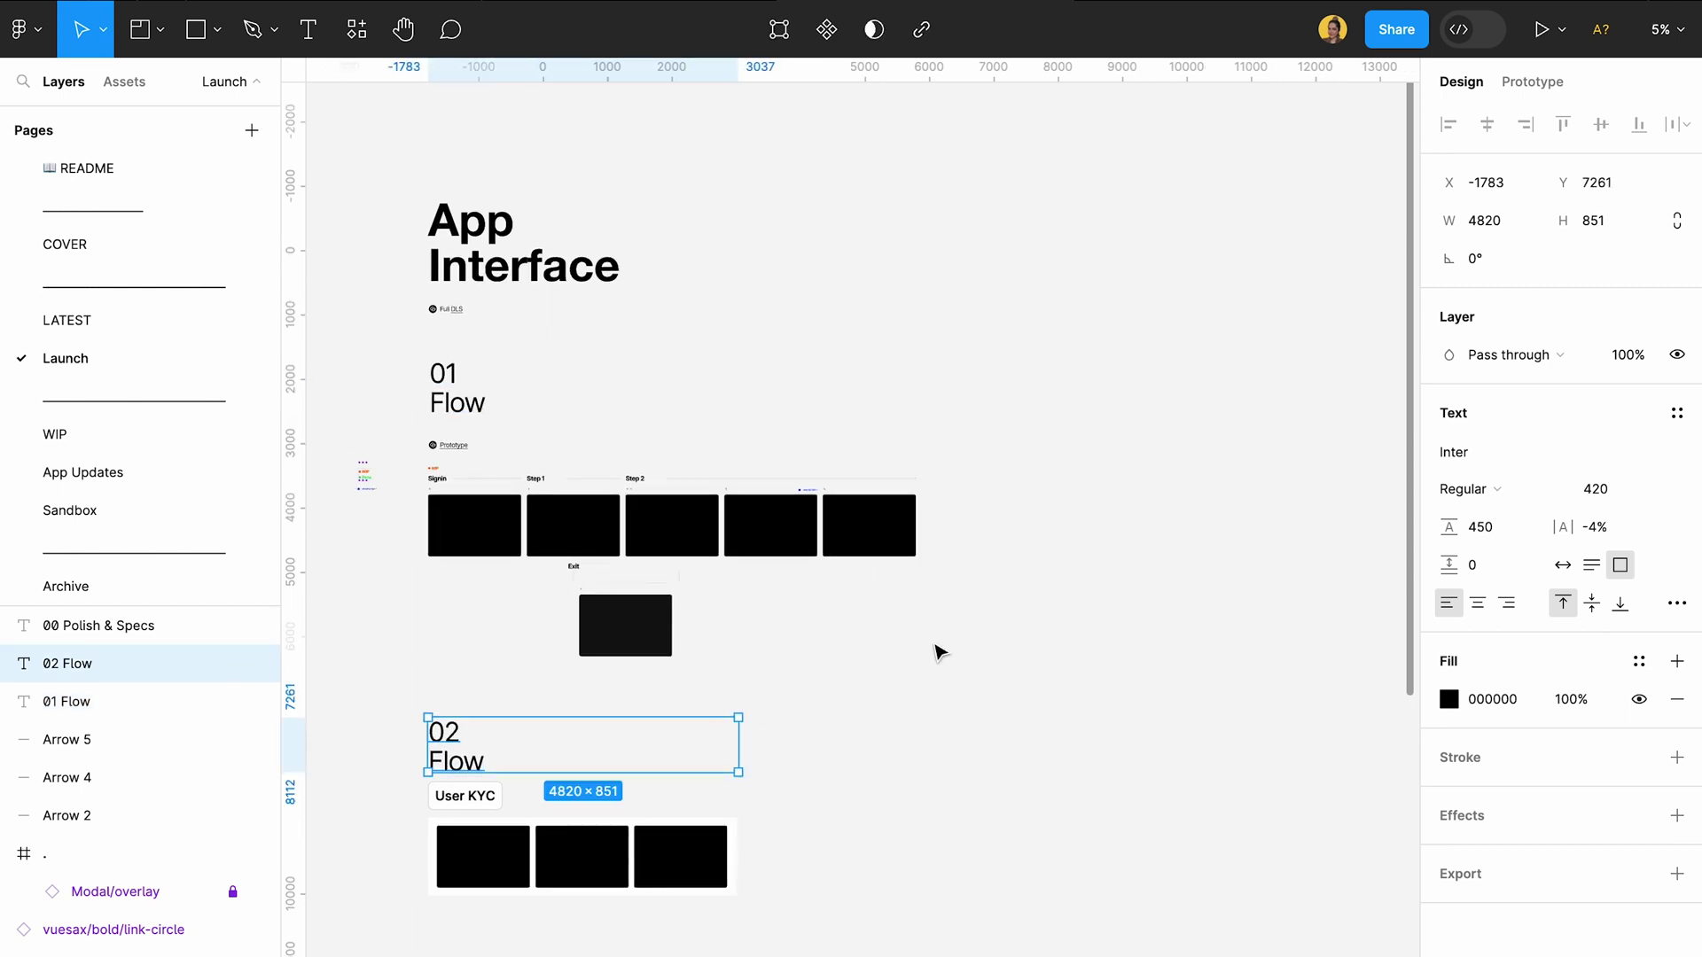
- Examine the Full DLS link beneath the App Interface title and the Prototype link under 01 Flow
scroll(705, 470, up, 1)
scroll(707, 486, up, 5)
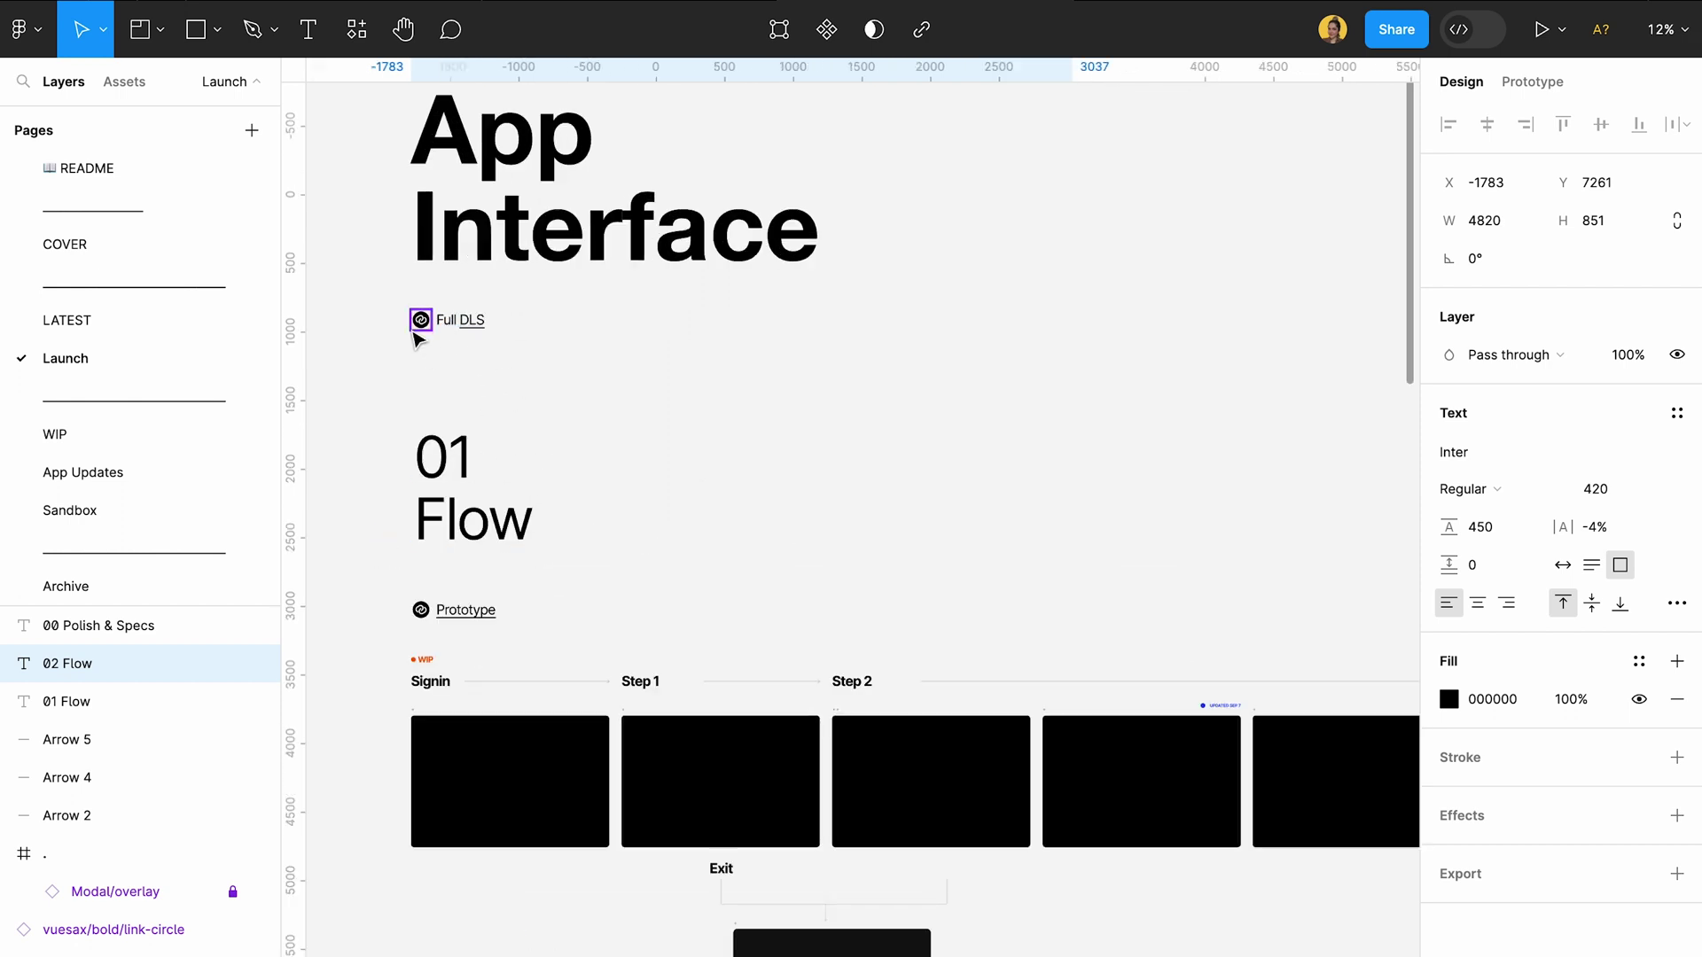
drag(369, 284, 645, 384)
click(644, 385)
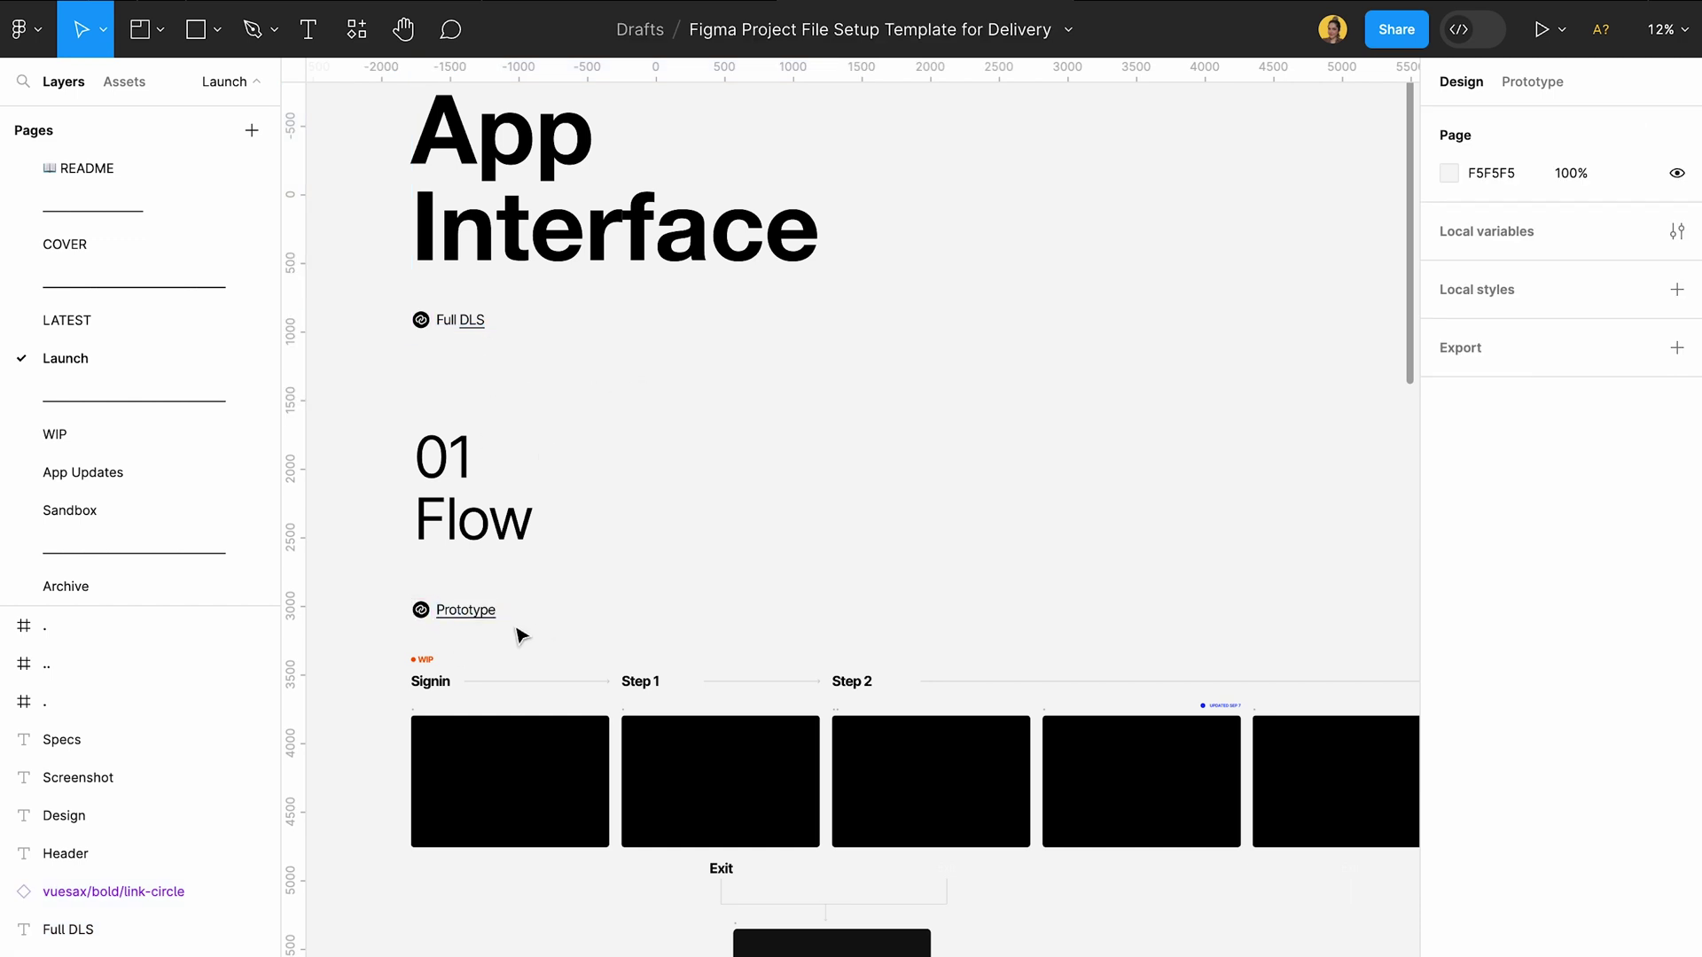
scroll(636, 660, down, 2)
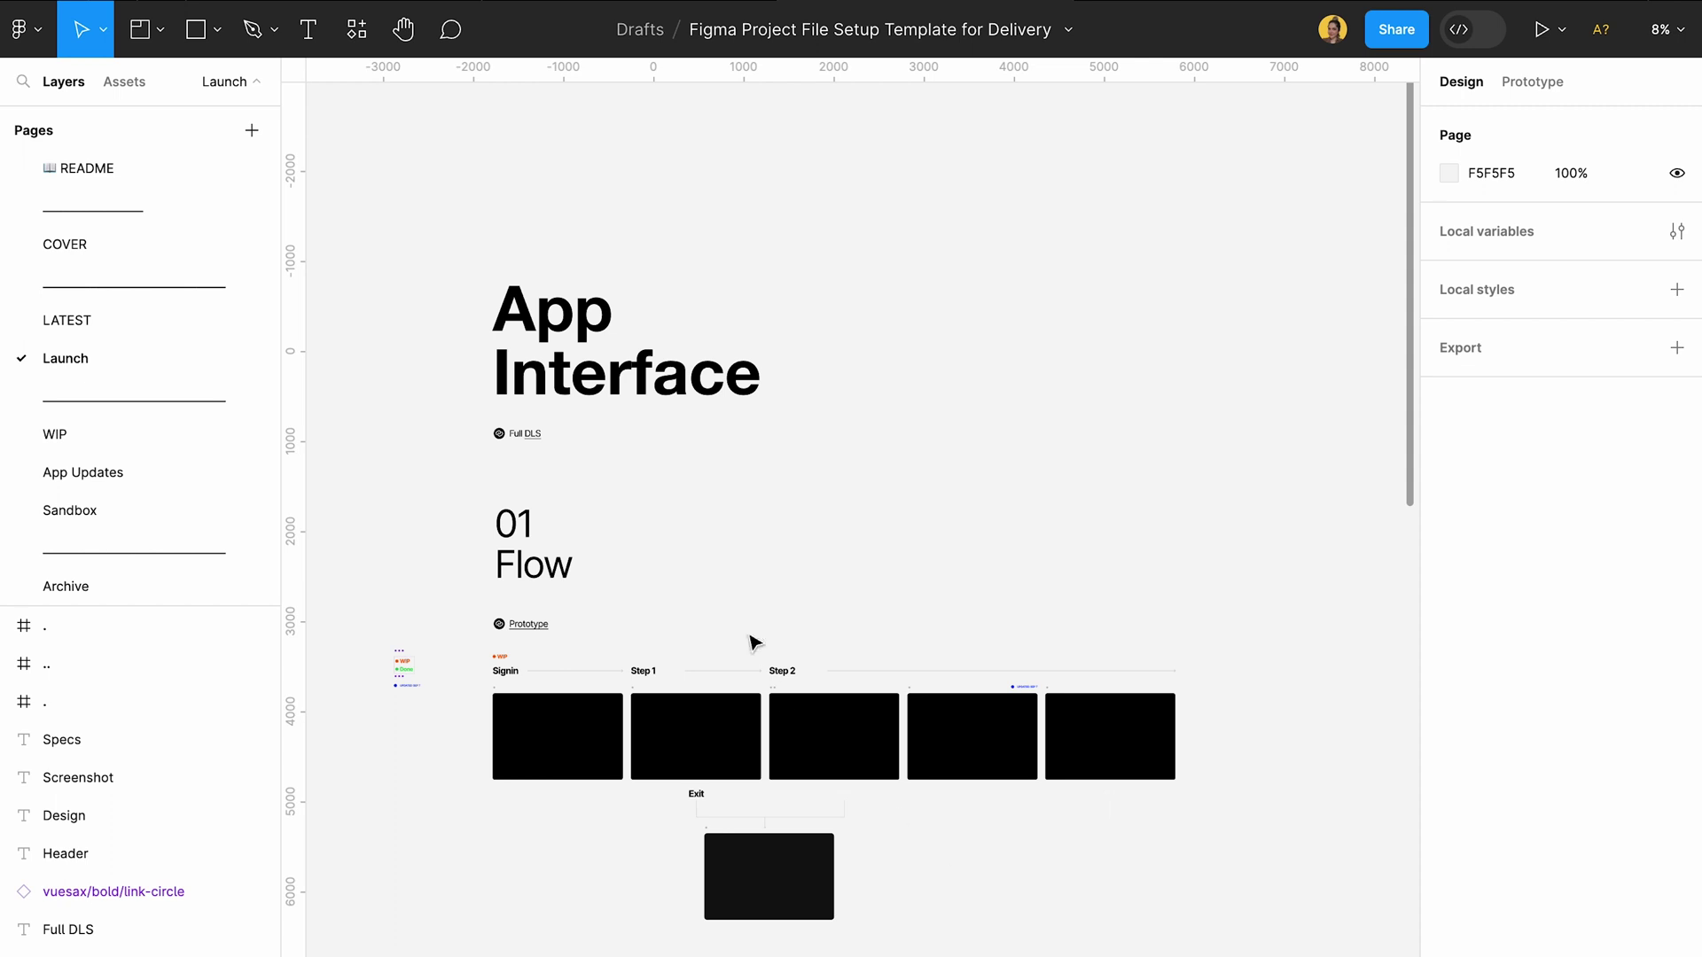
- Inspect the first screen frame of 01 Flow and the Signin, Step 1 and Step 2 labels above the row
scroll(596, 730, up, 3)
click(540, 724)
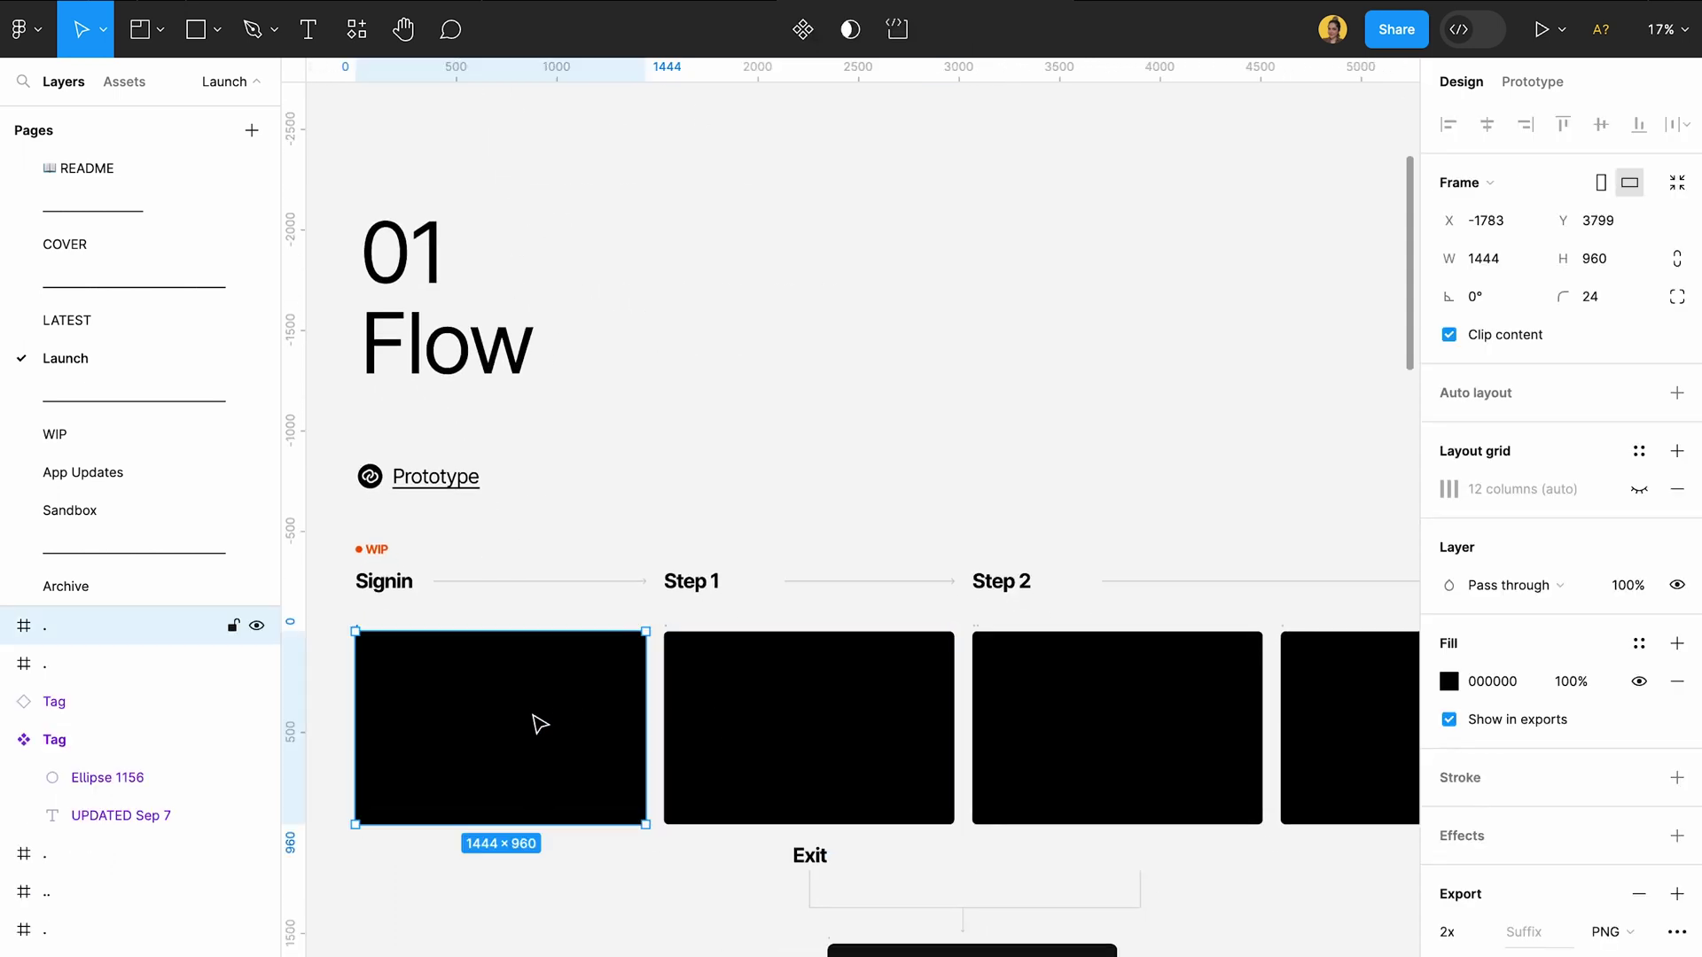
click(402, 580)
click(434, 690)
click(393, 584)
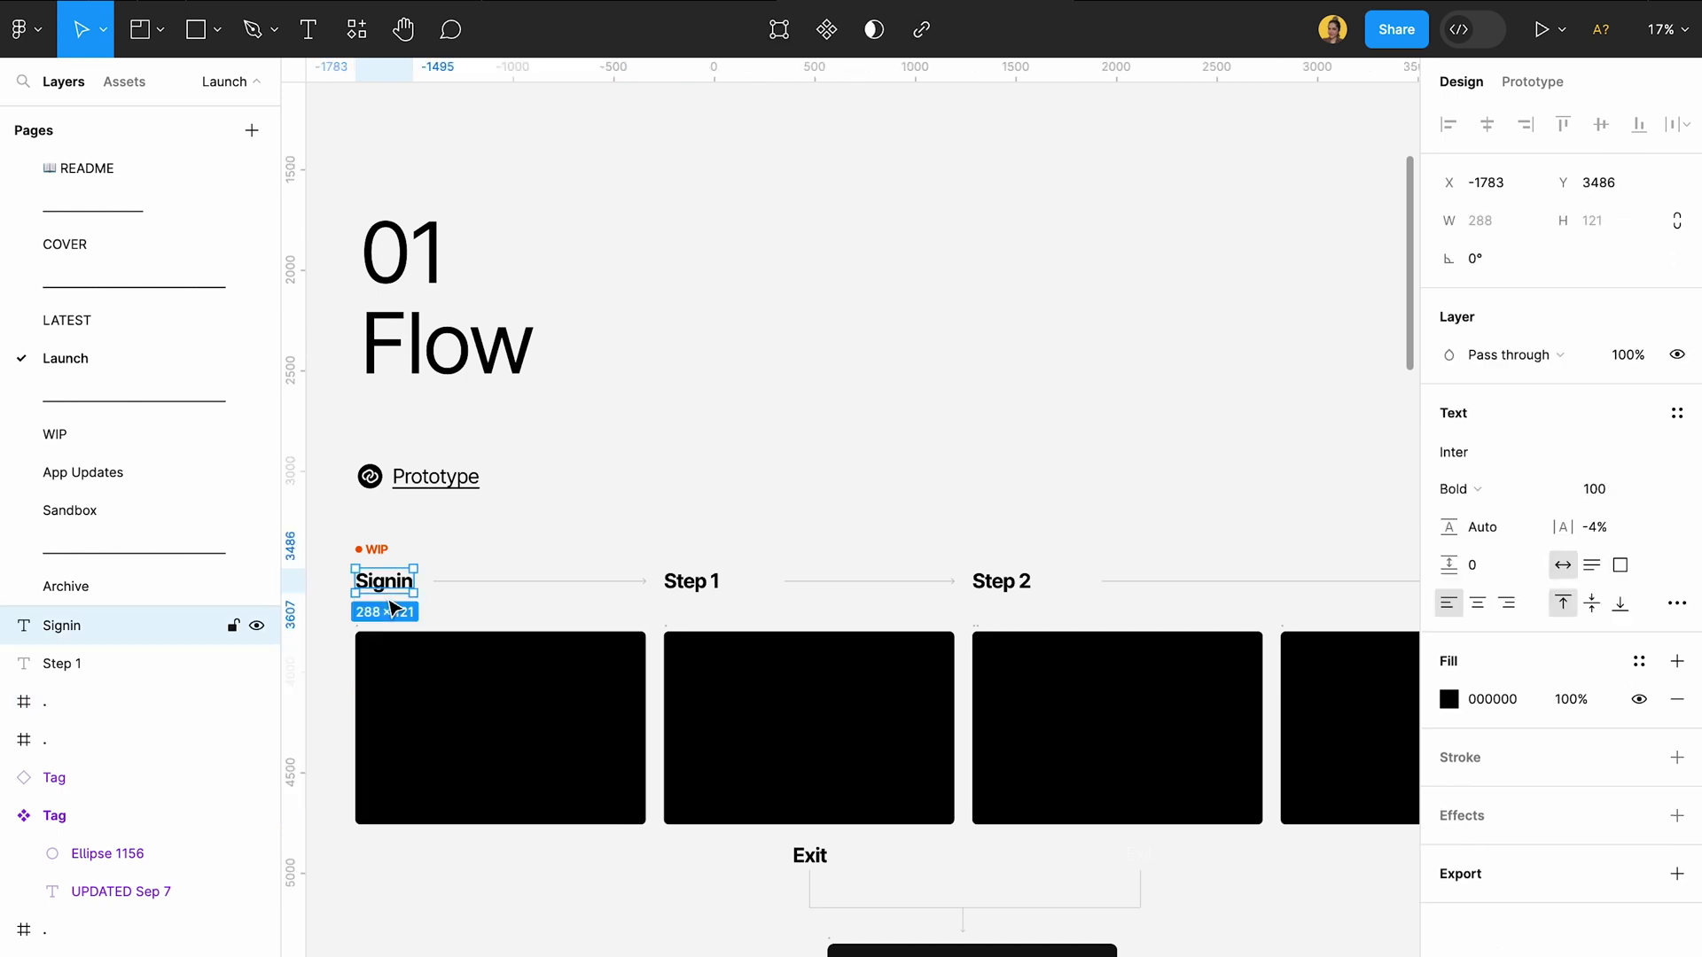
click(455, 703)
click(585, 596)
drag(585, 597, 1025, 608)
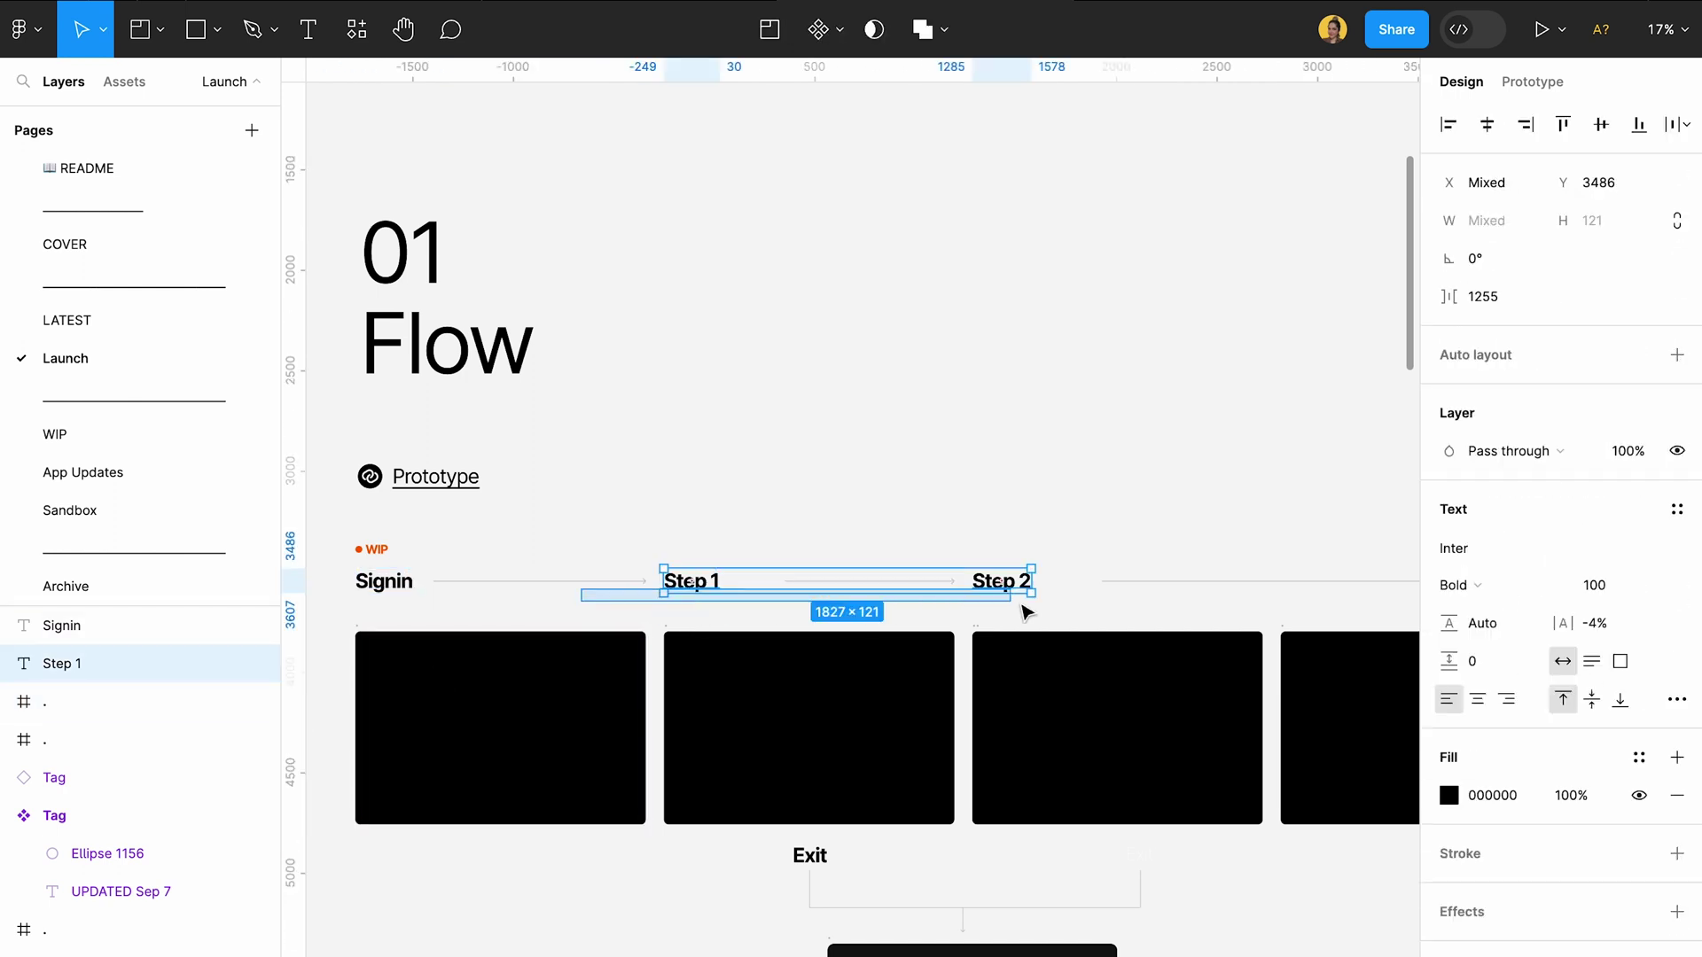
- Select the Step 1 screen frame and look along the 01 Flow row to its last frame and back
click(913, 642)
scroll(733, 870, right, 5)
scroll(733, 870, down, 3)
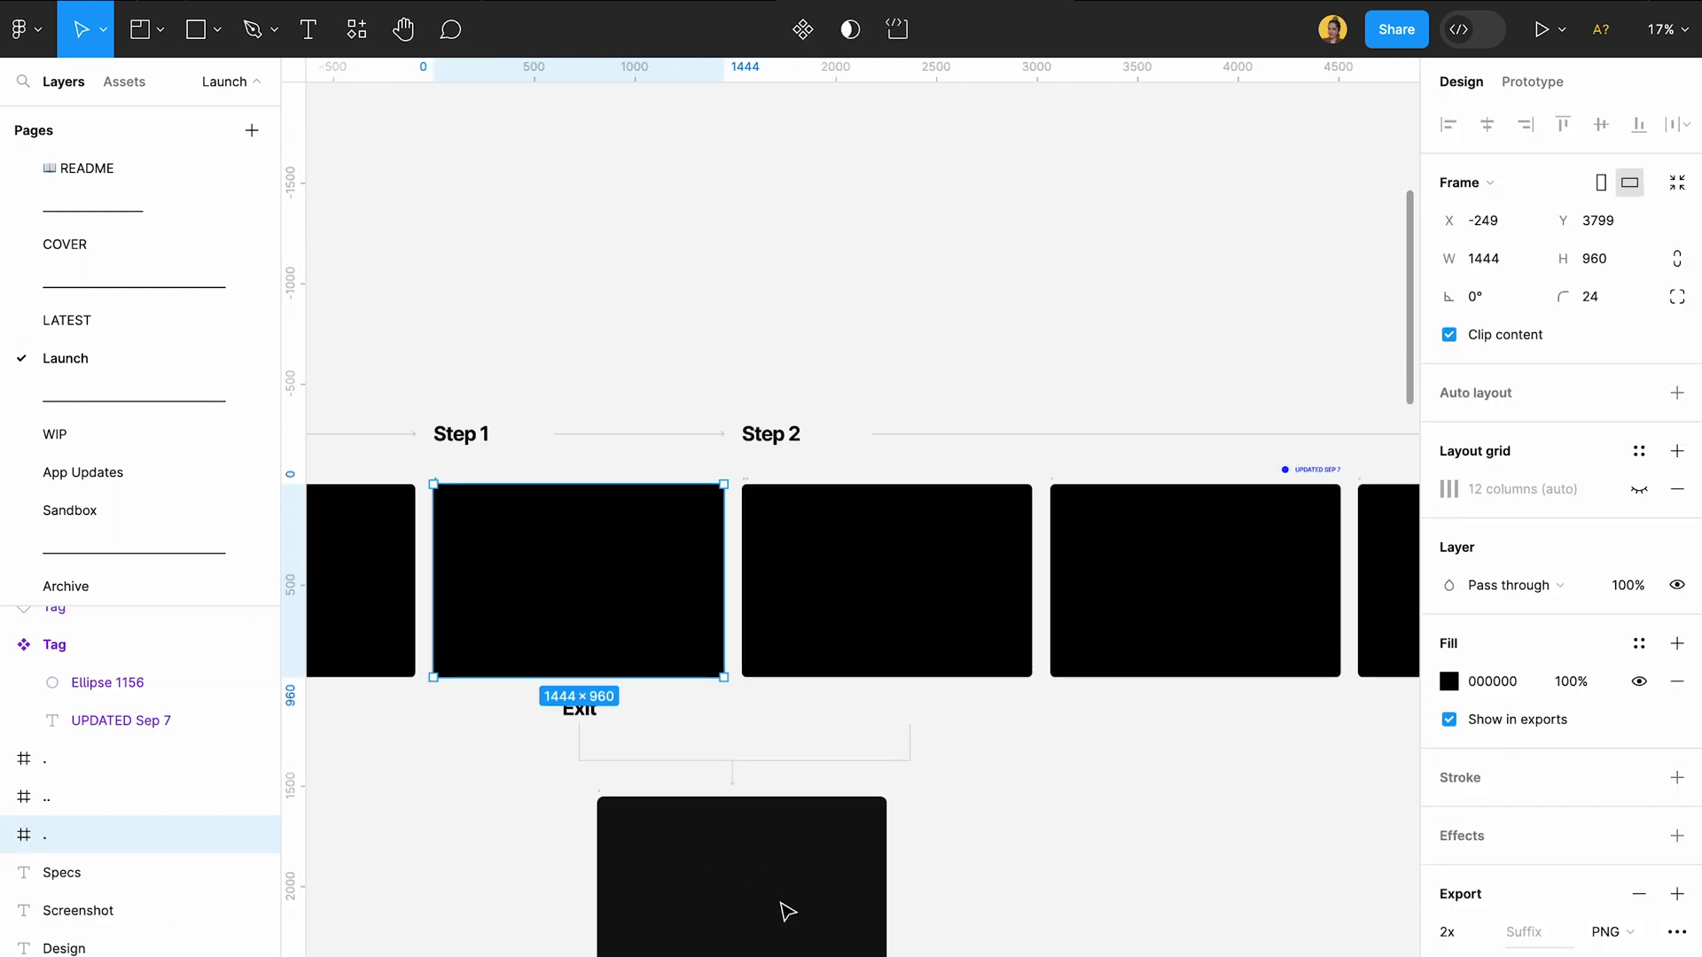
scroll(923, 786, down, 3)
scroll(923, 786, right, 5)
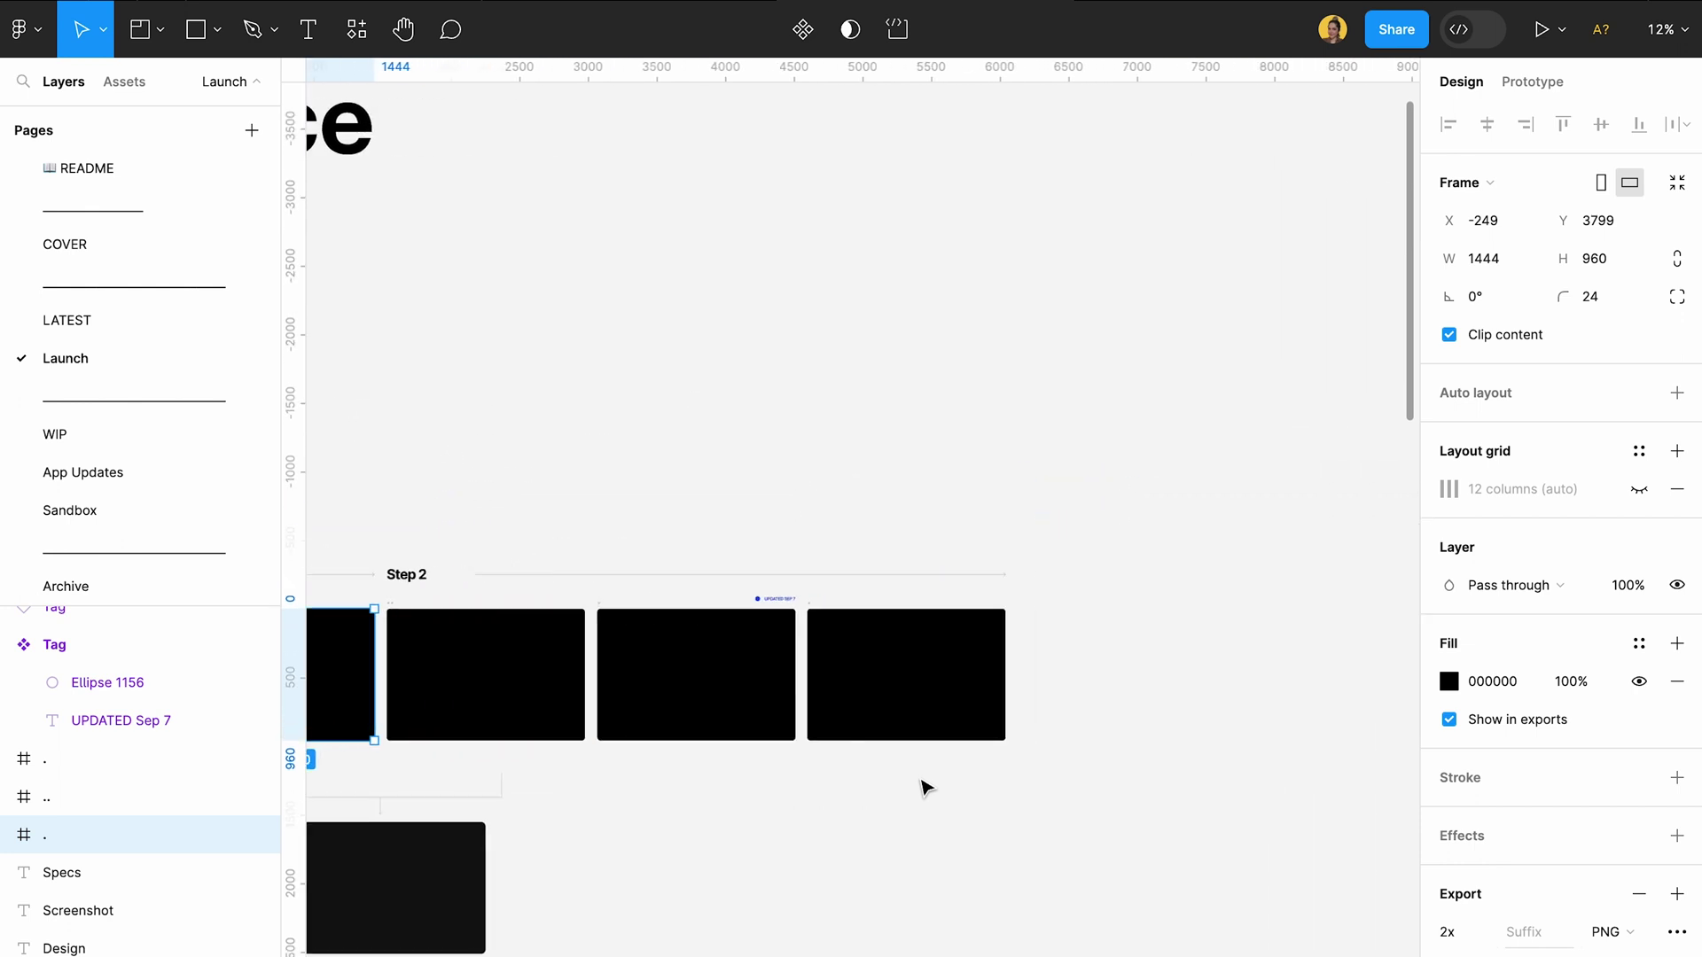
scroll(672, 544, left, 8)
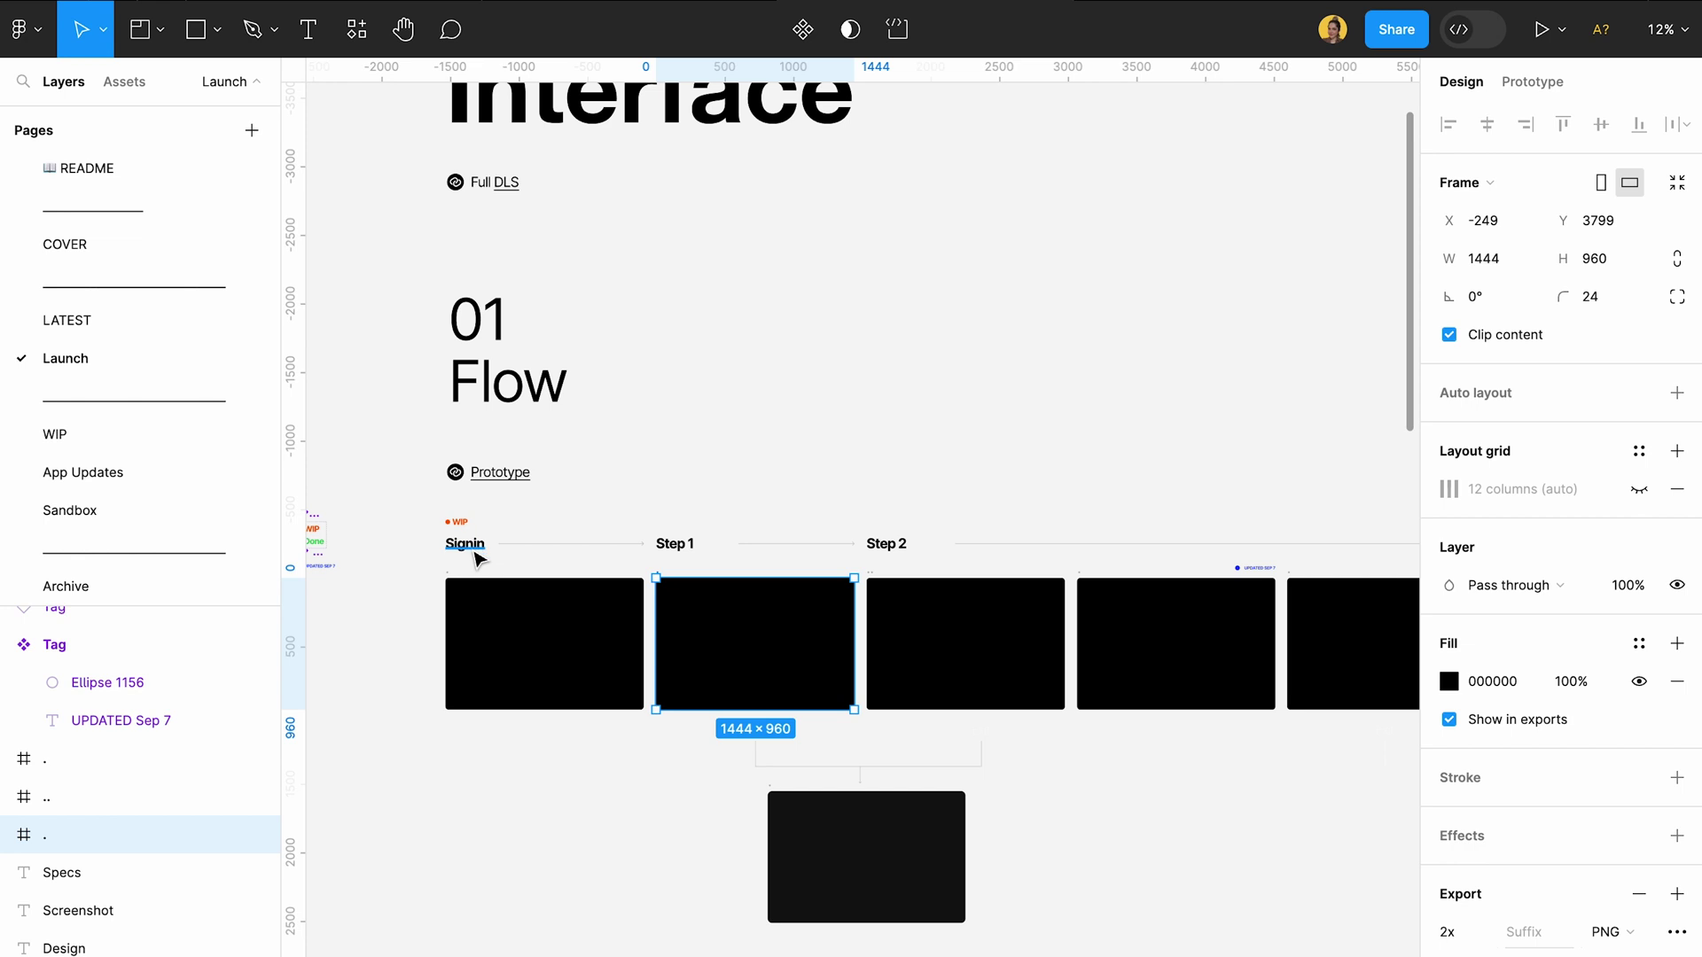
- Clear the selection and examine the step labels and connecting arrows between the 01 Flow screens
scroll(800, 503, up, 4)
click(856, 438)
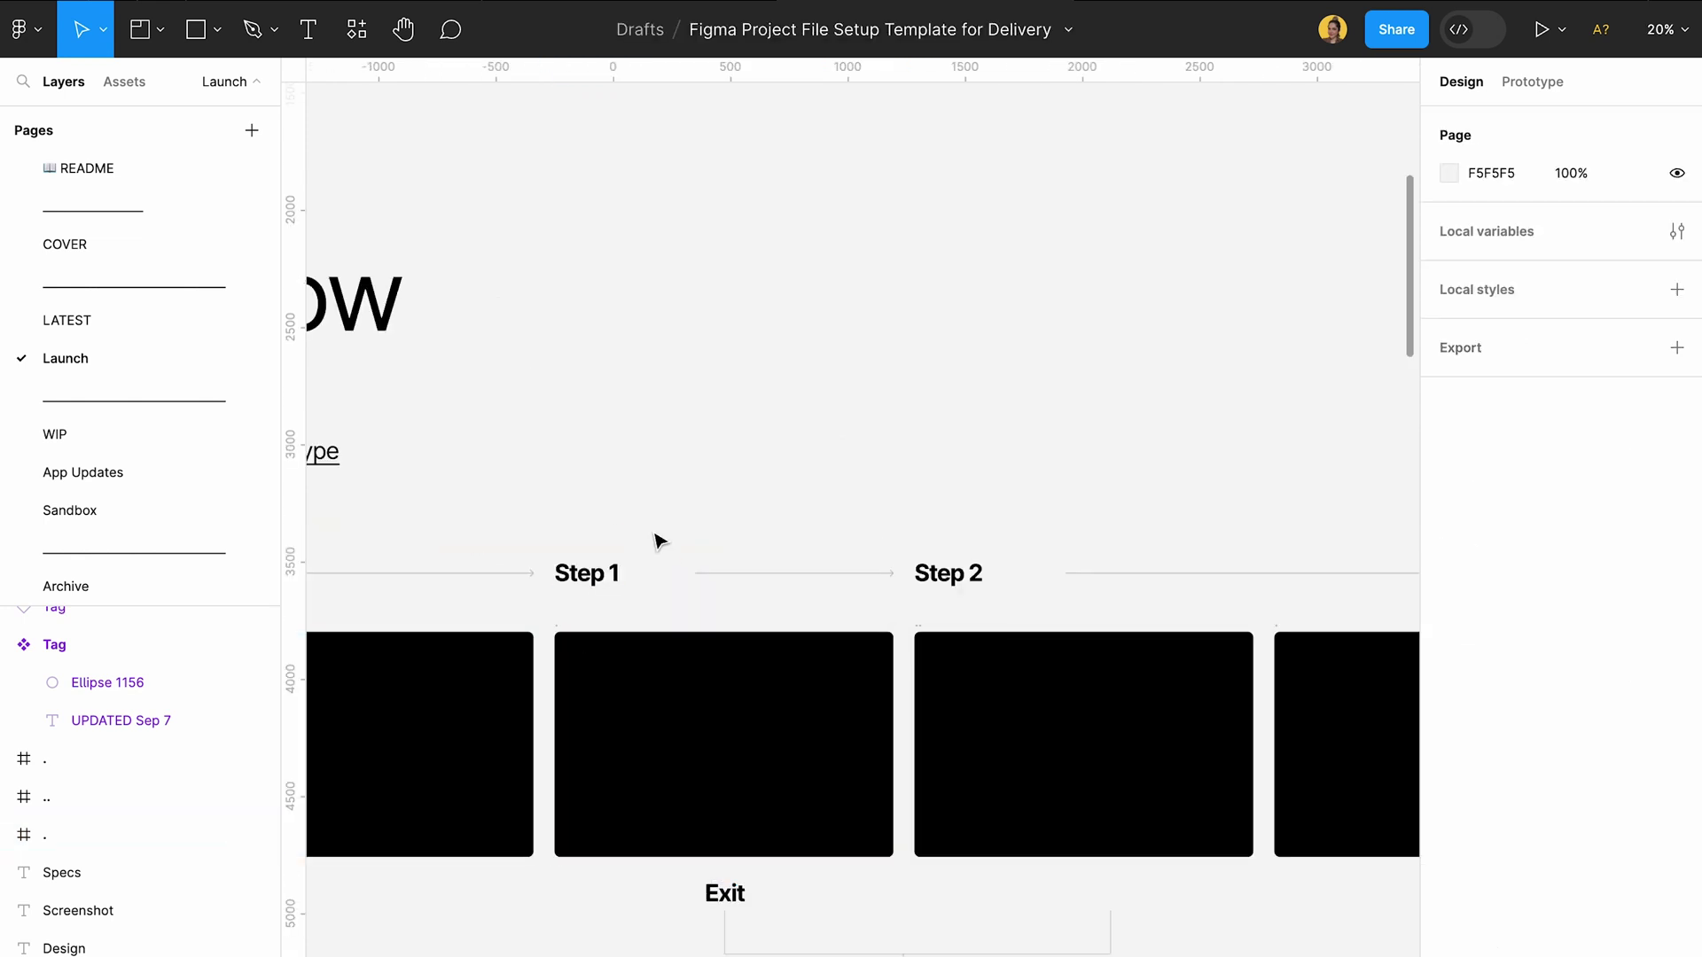
scroll(661, 541, down, 3)
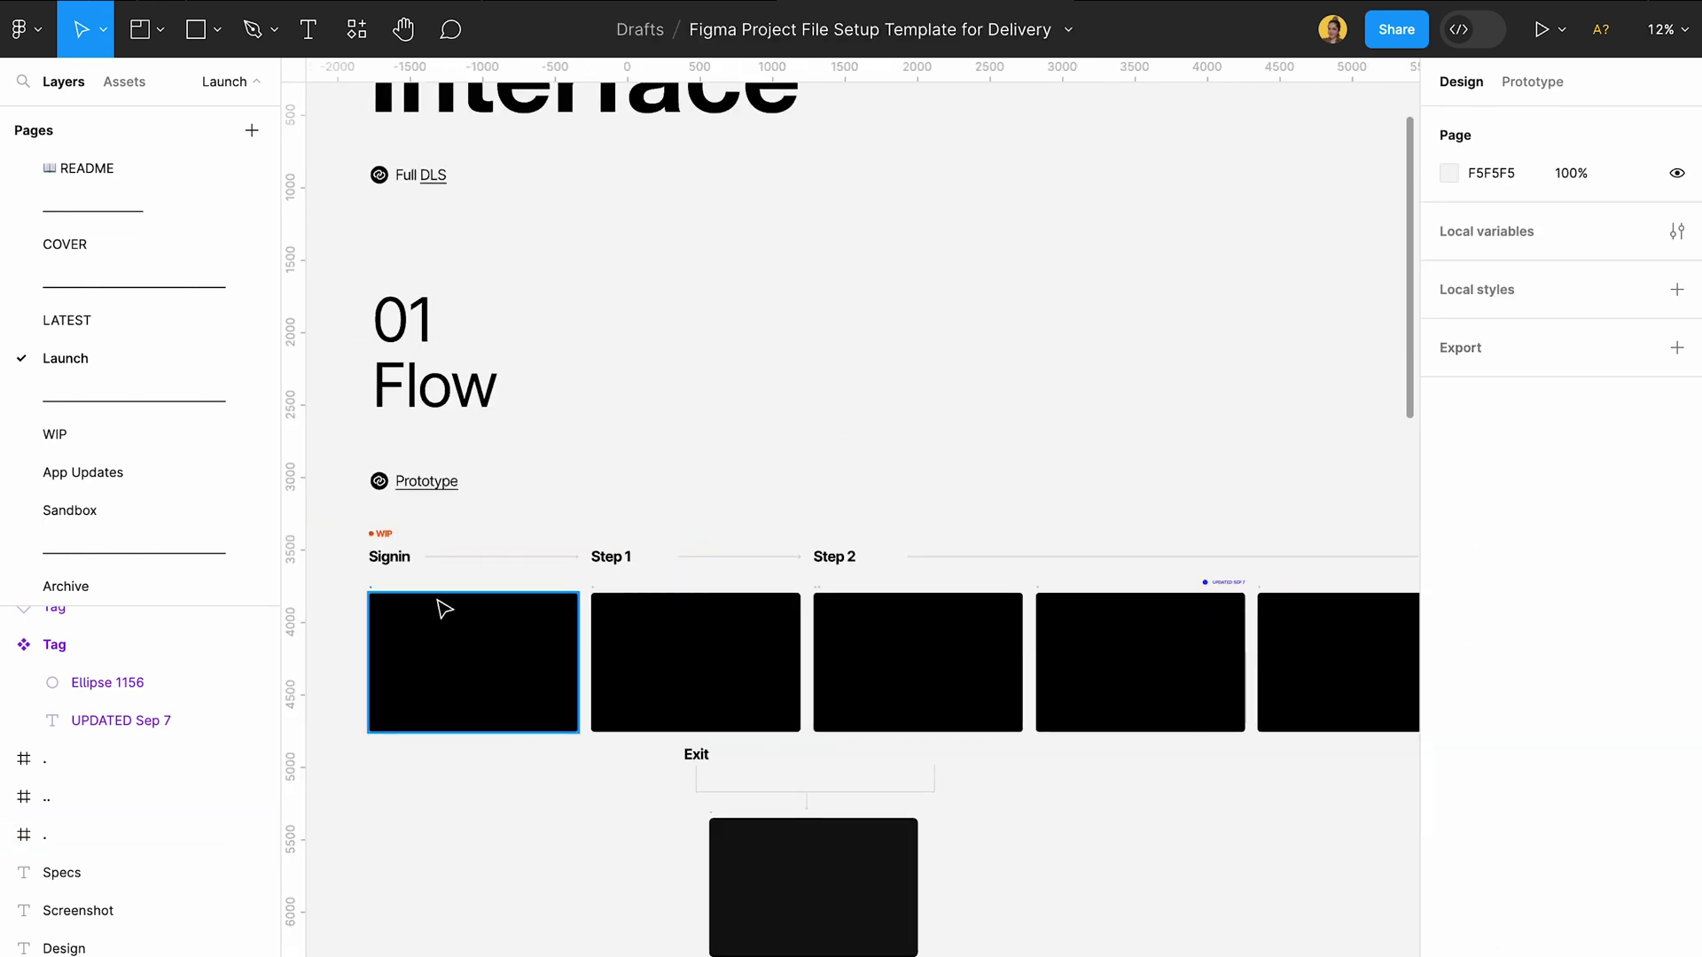
scroll(441, 608, up, 5)
scroll(924, 506, down, 5)
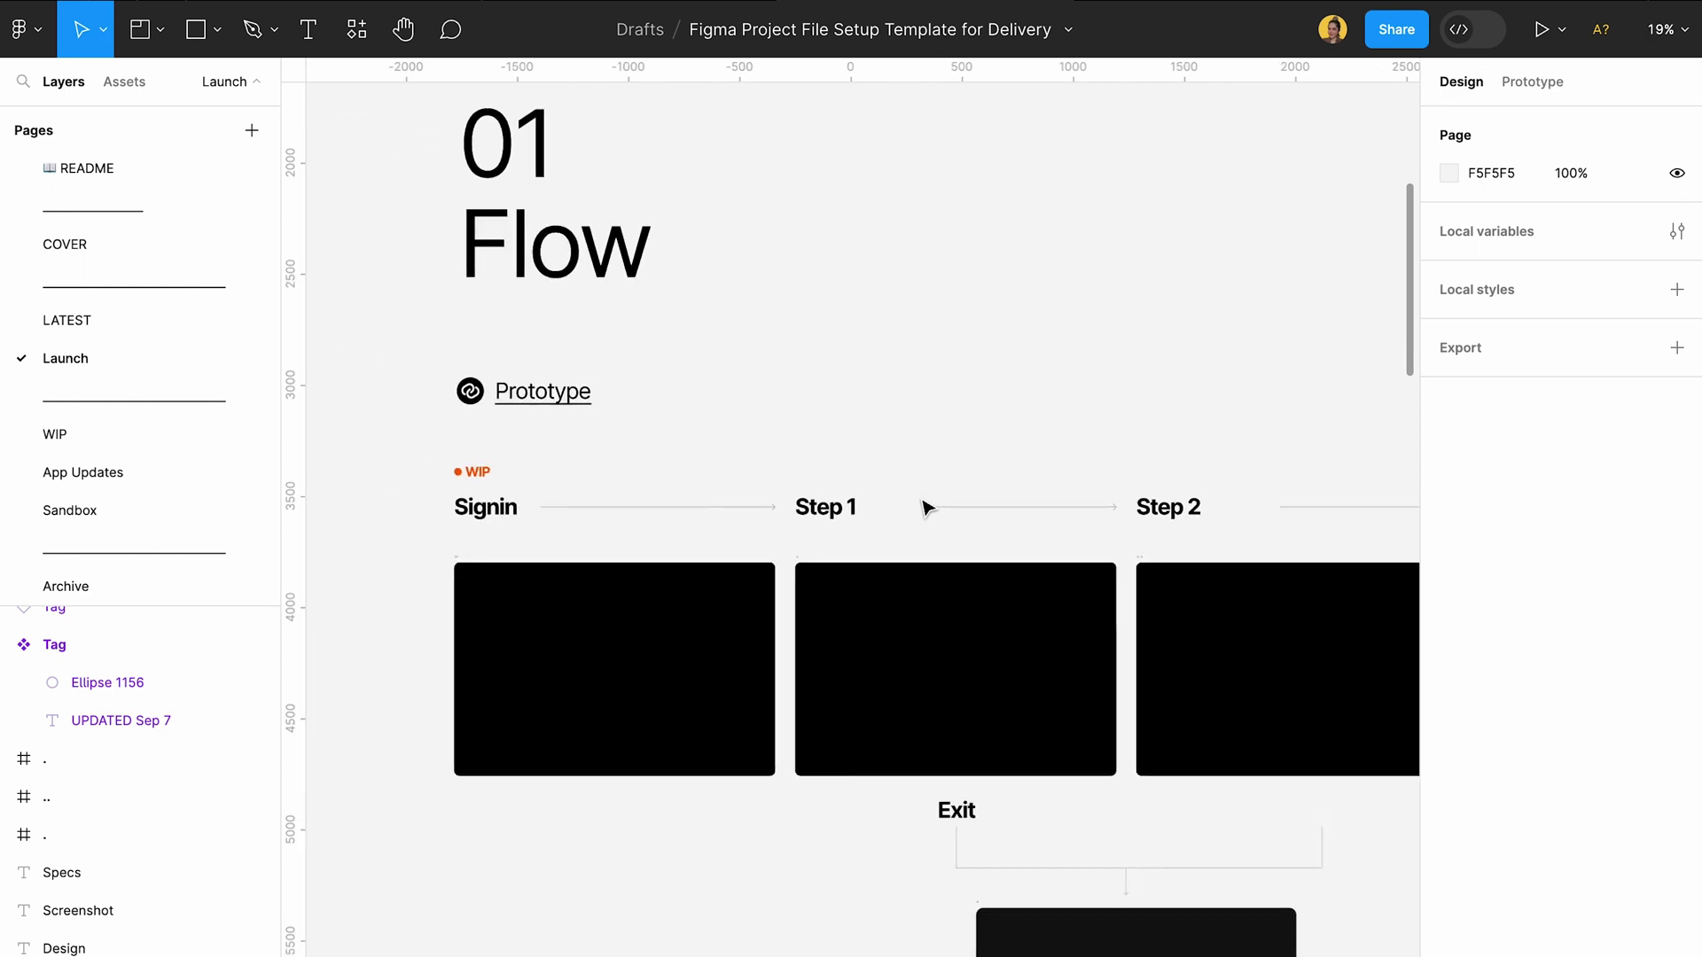
- Select the "UPDATED SEP 7" tag above the fourth screen frame in 01 Flow for a closer look
scroll(917, 527, up, 3)
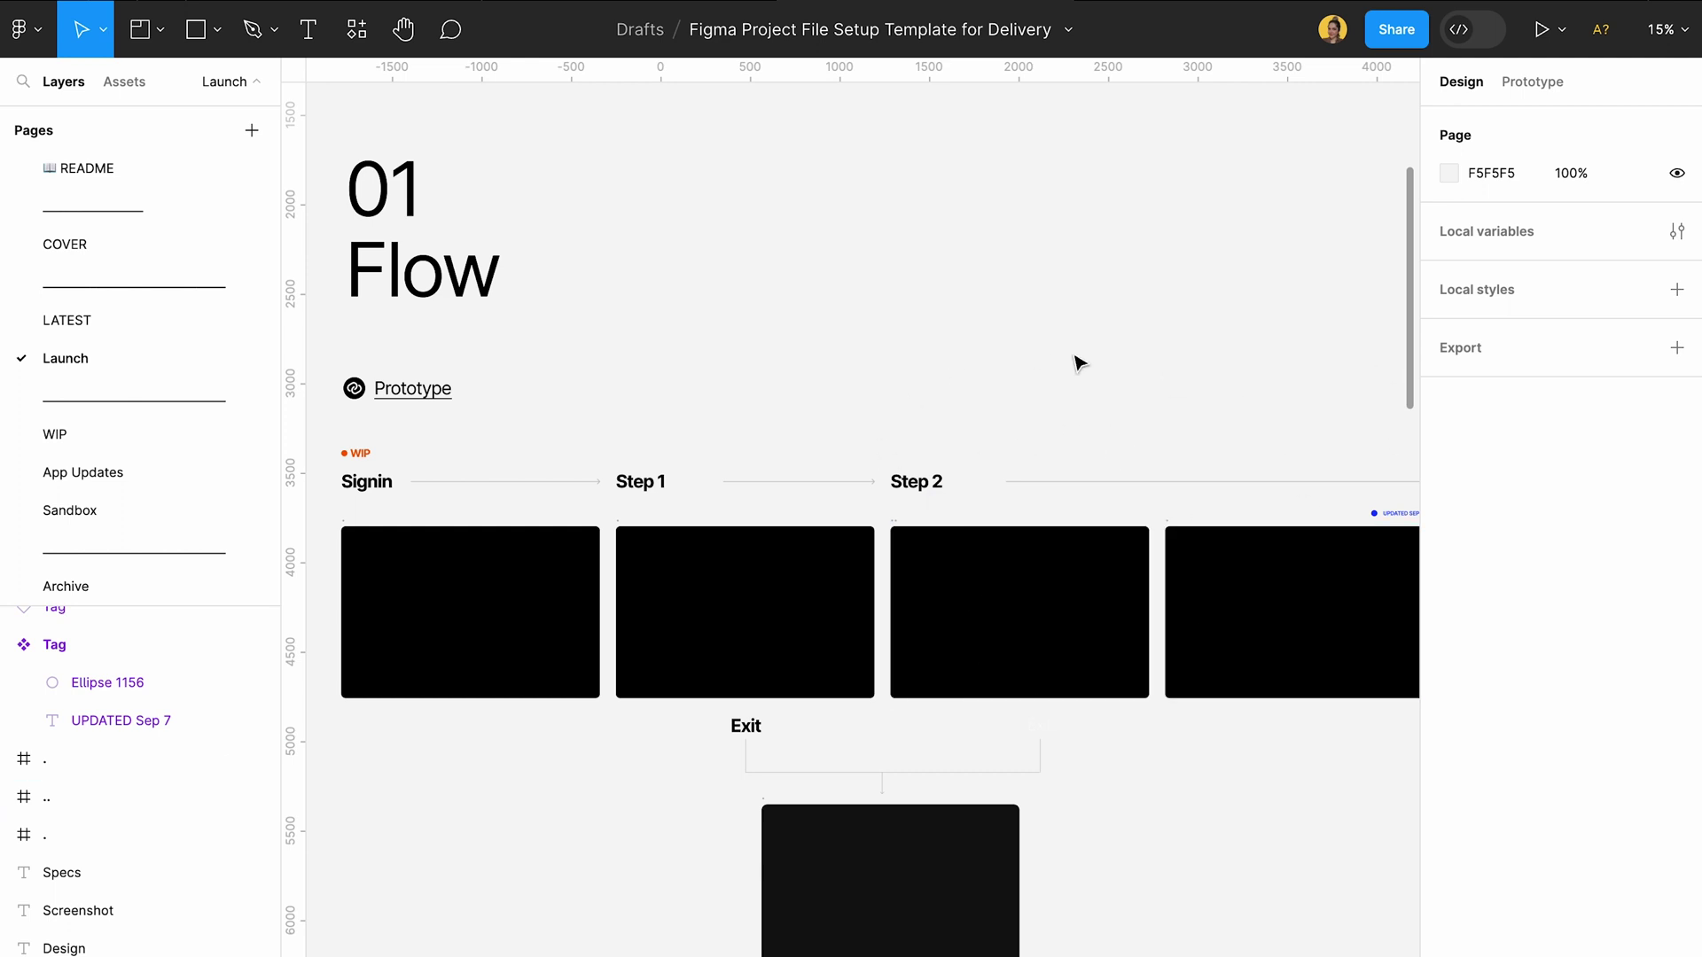
scroll(1094, 409, up, 10)
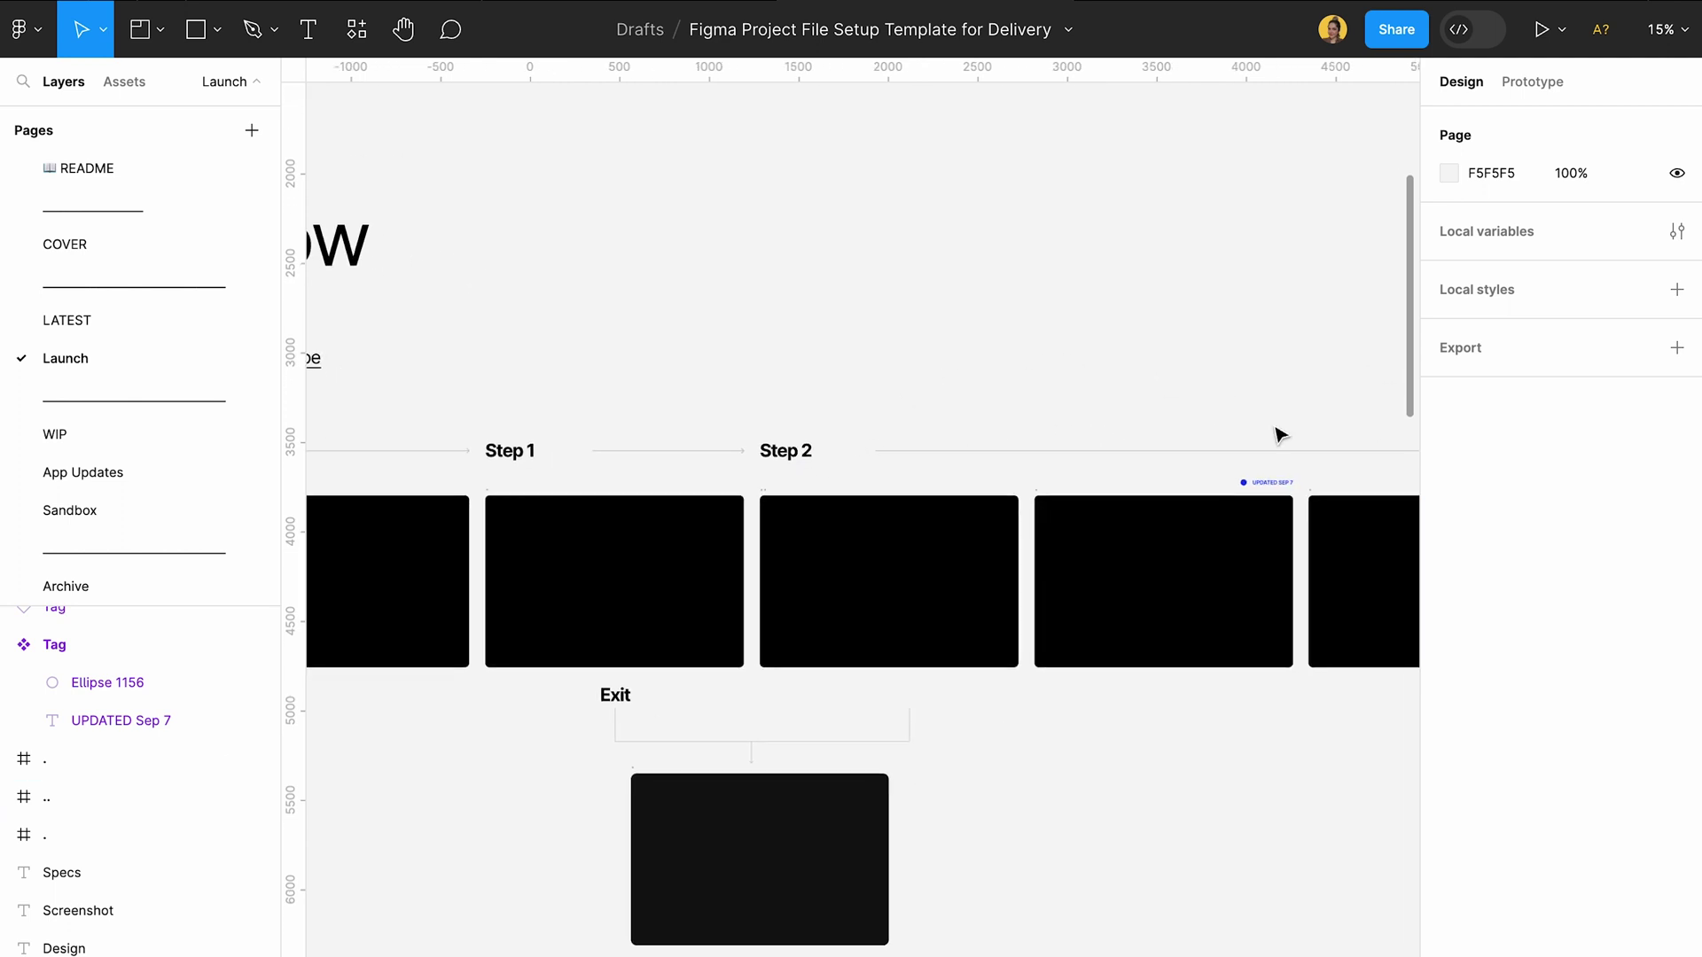
click(1287, 587)
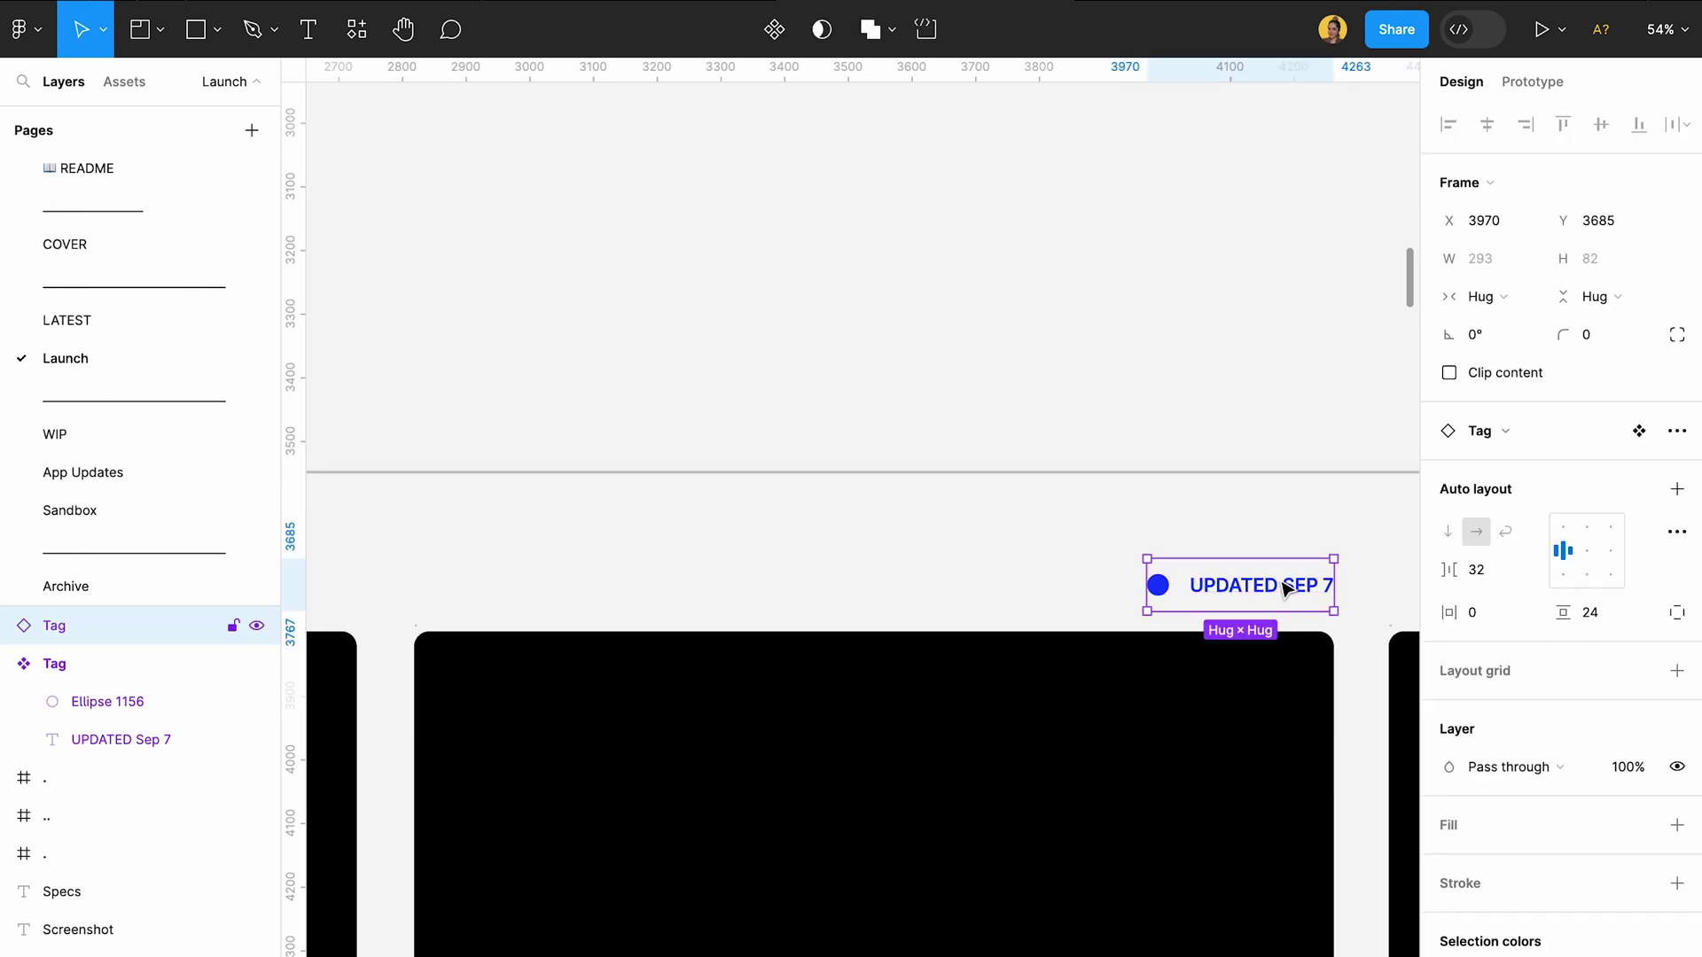
- Nudge the "UPDATED SEP 7" tag down to Y 3689 above the fourth 01 Flow screen and deselect it
drag(1278, 582, 1279, 585)
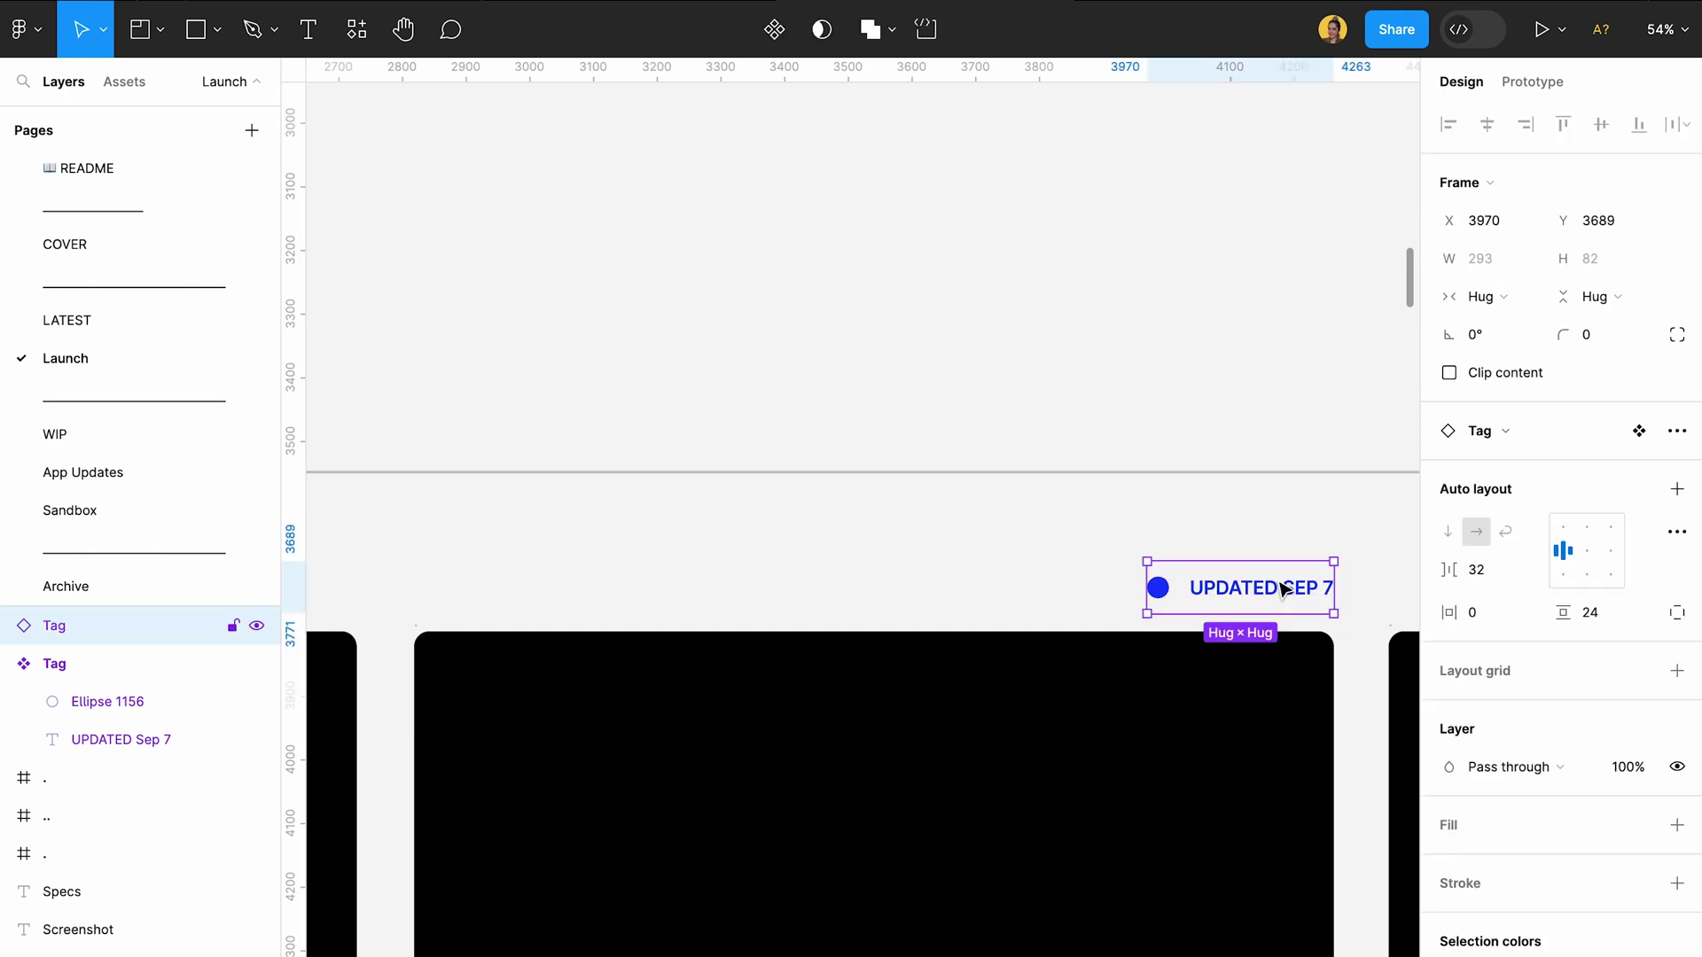
scroll(1282, 589, down, 3)
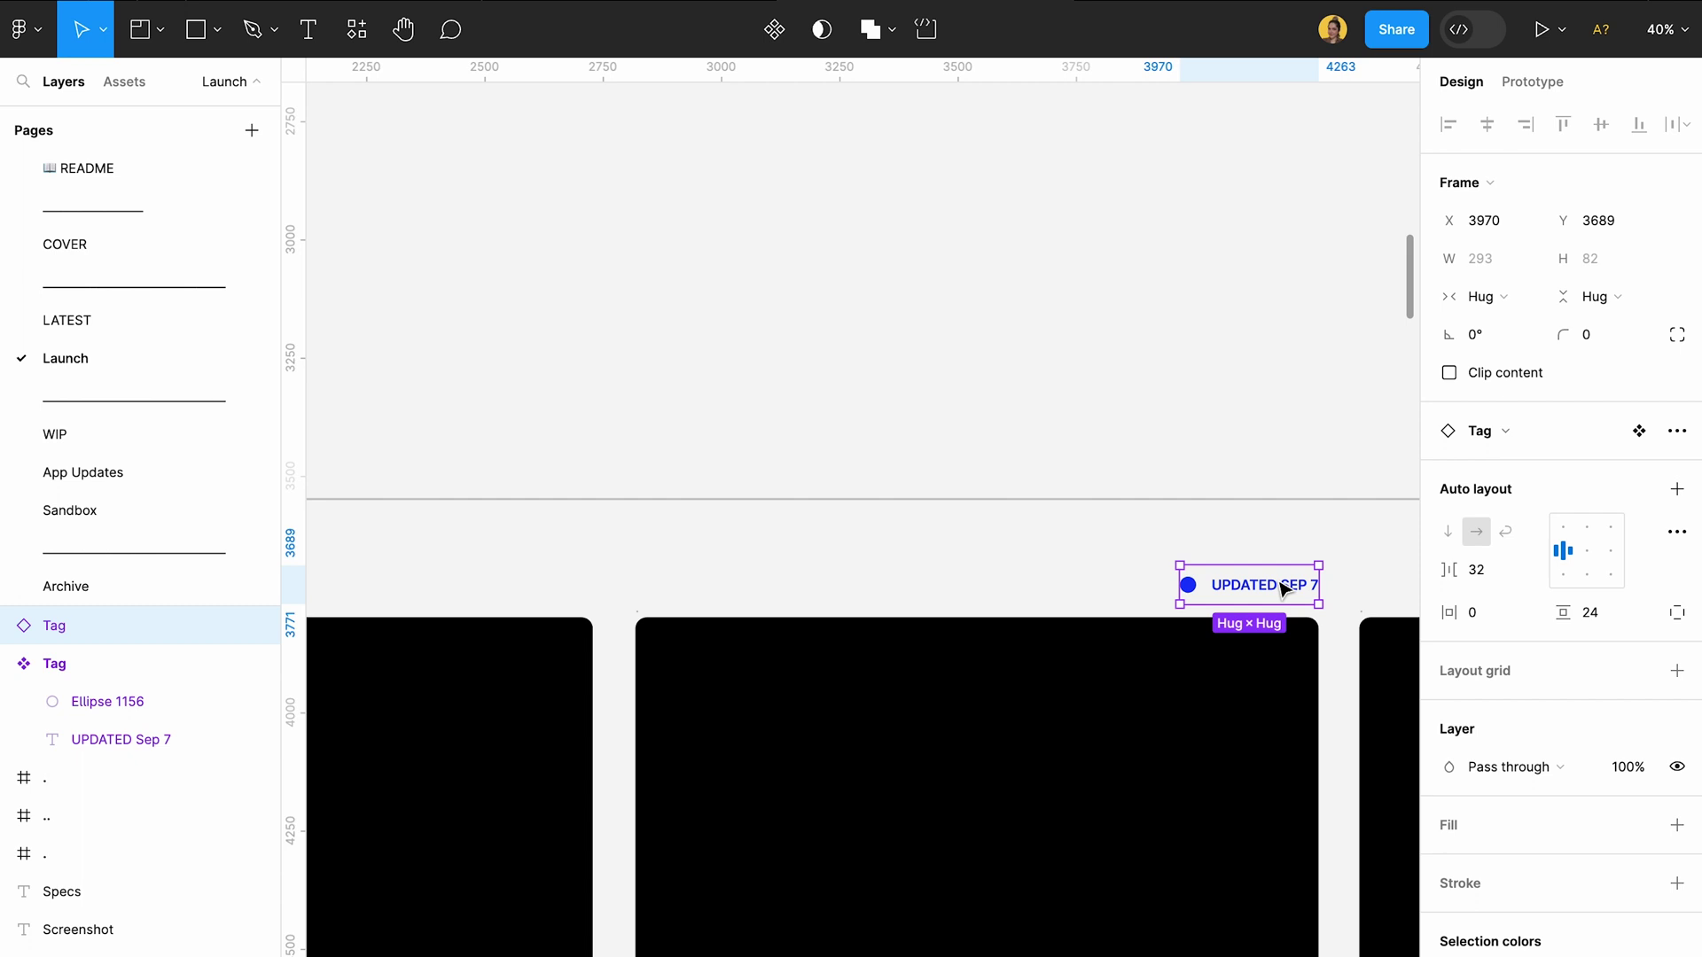
click(1151, 564)
- Look over the User KYC section in 02 Flow and return to the "UPDATED SEP 7" tag, selecting the screen frame beneath it
scroll(1152, 567, down, 10)
scroll(891, 620, down, 5)
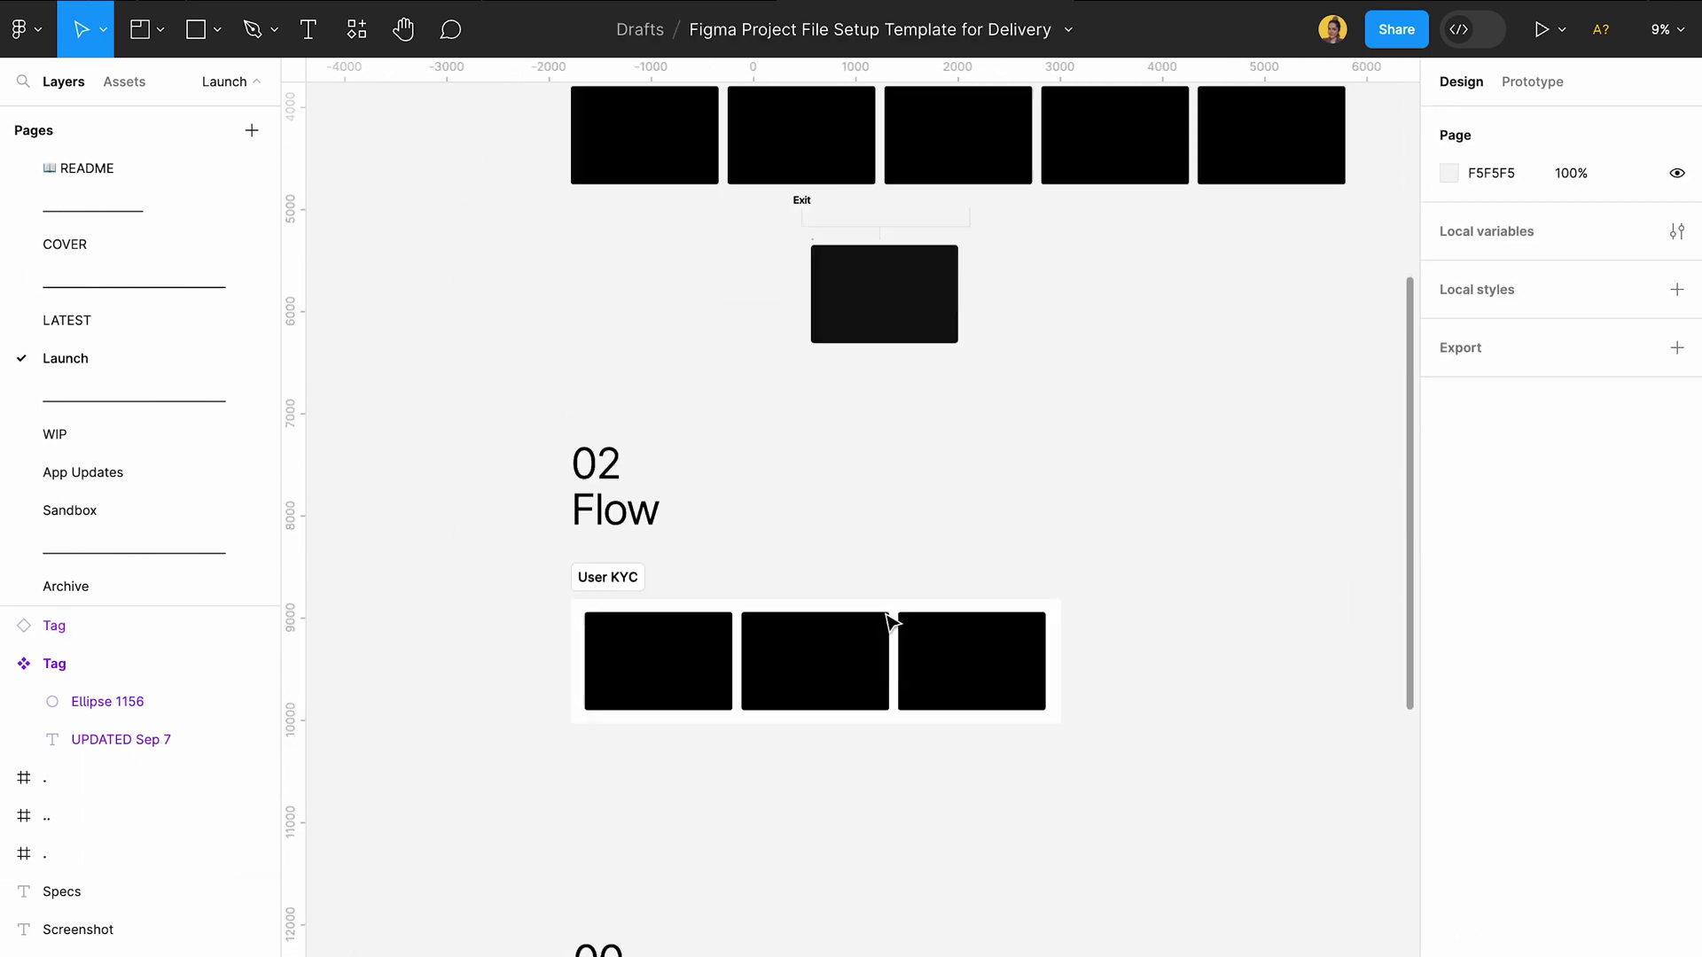
scroll(575, 822, up, 2)
scroll(1075, 661, up, 5)
scroll(1075, 661, right, 3)
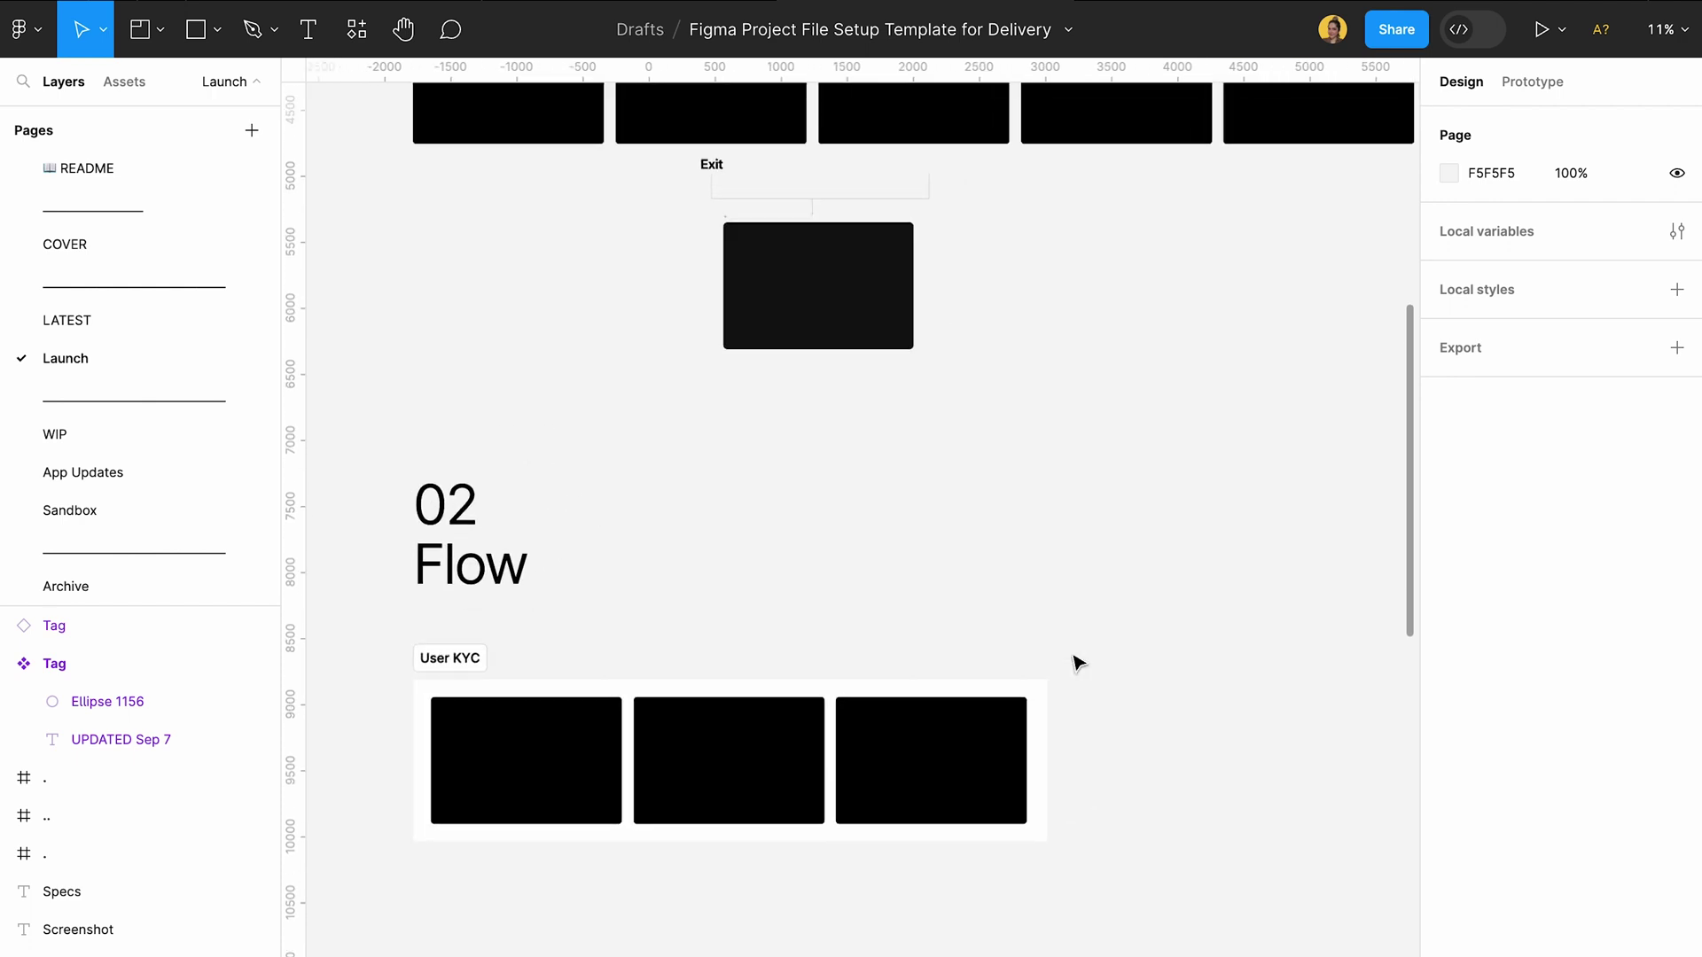
scroll(1097, 183, up, 10)
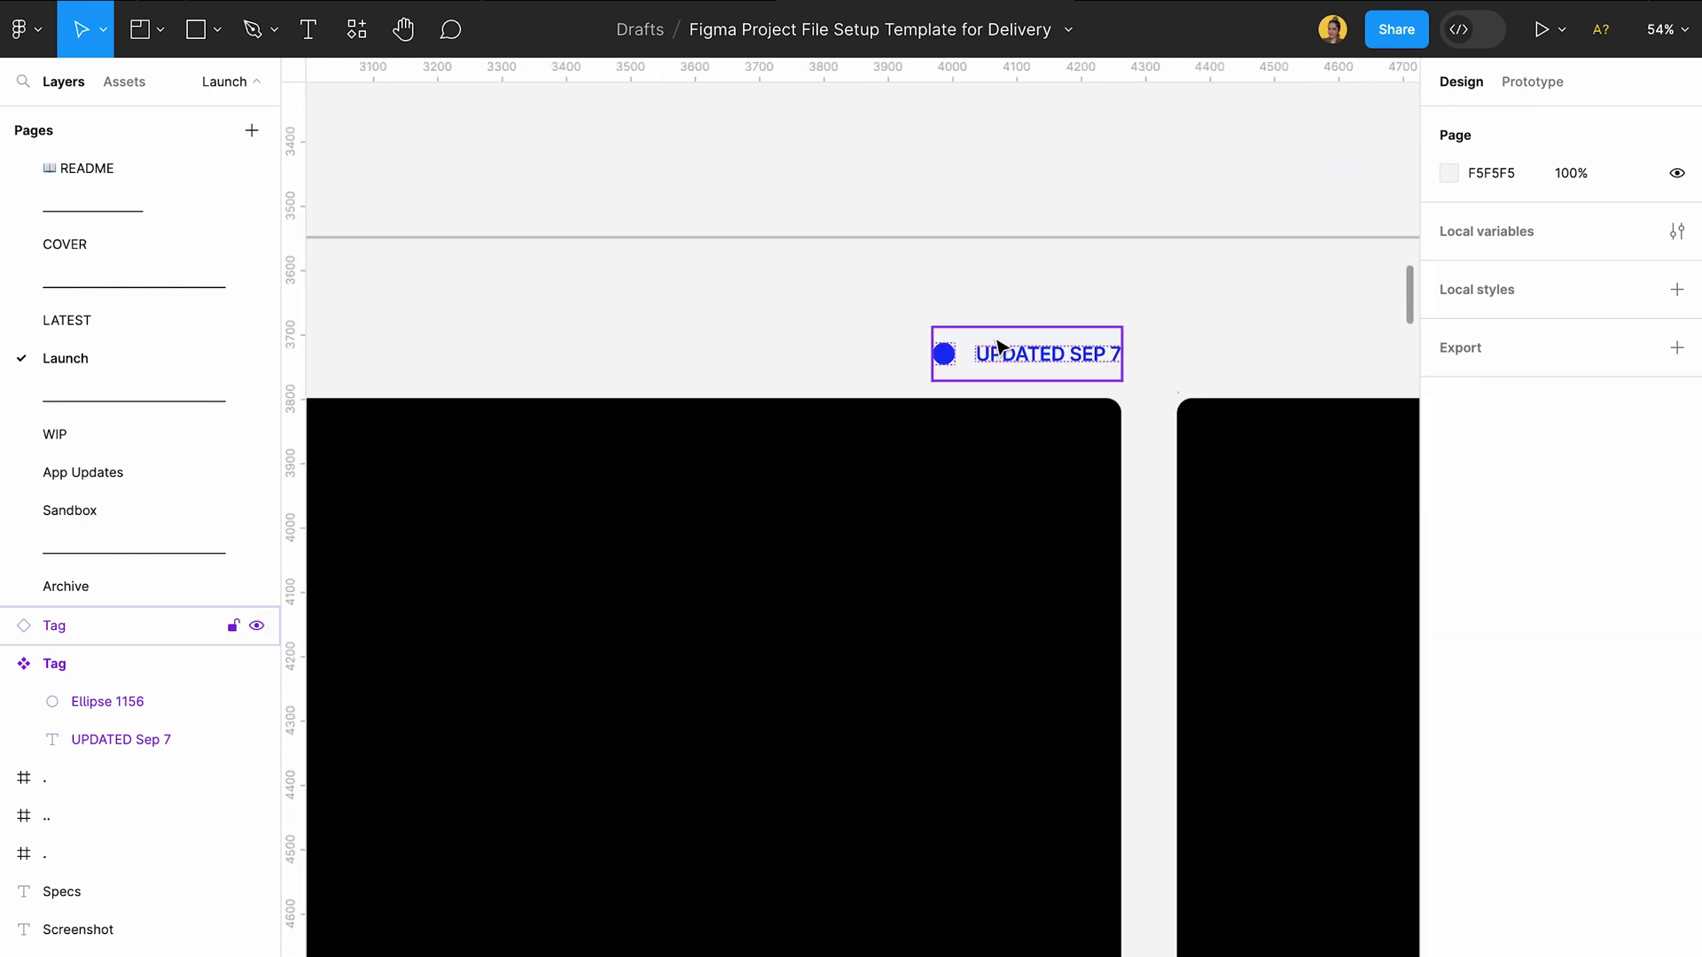
click(1022, 415)
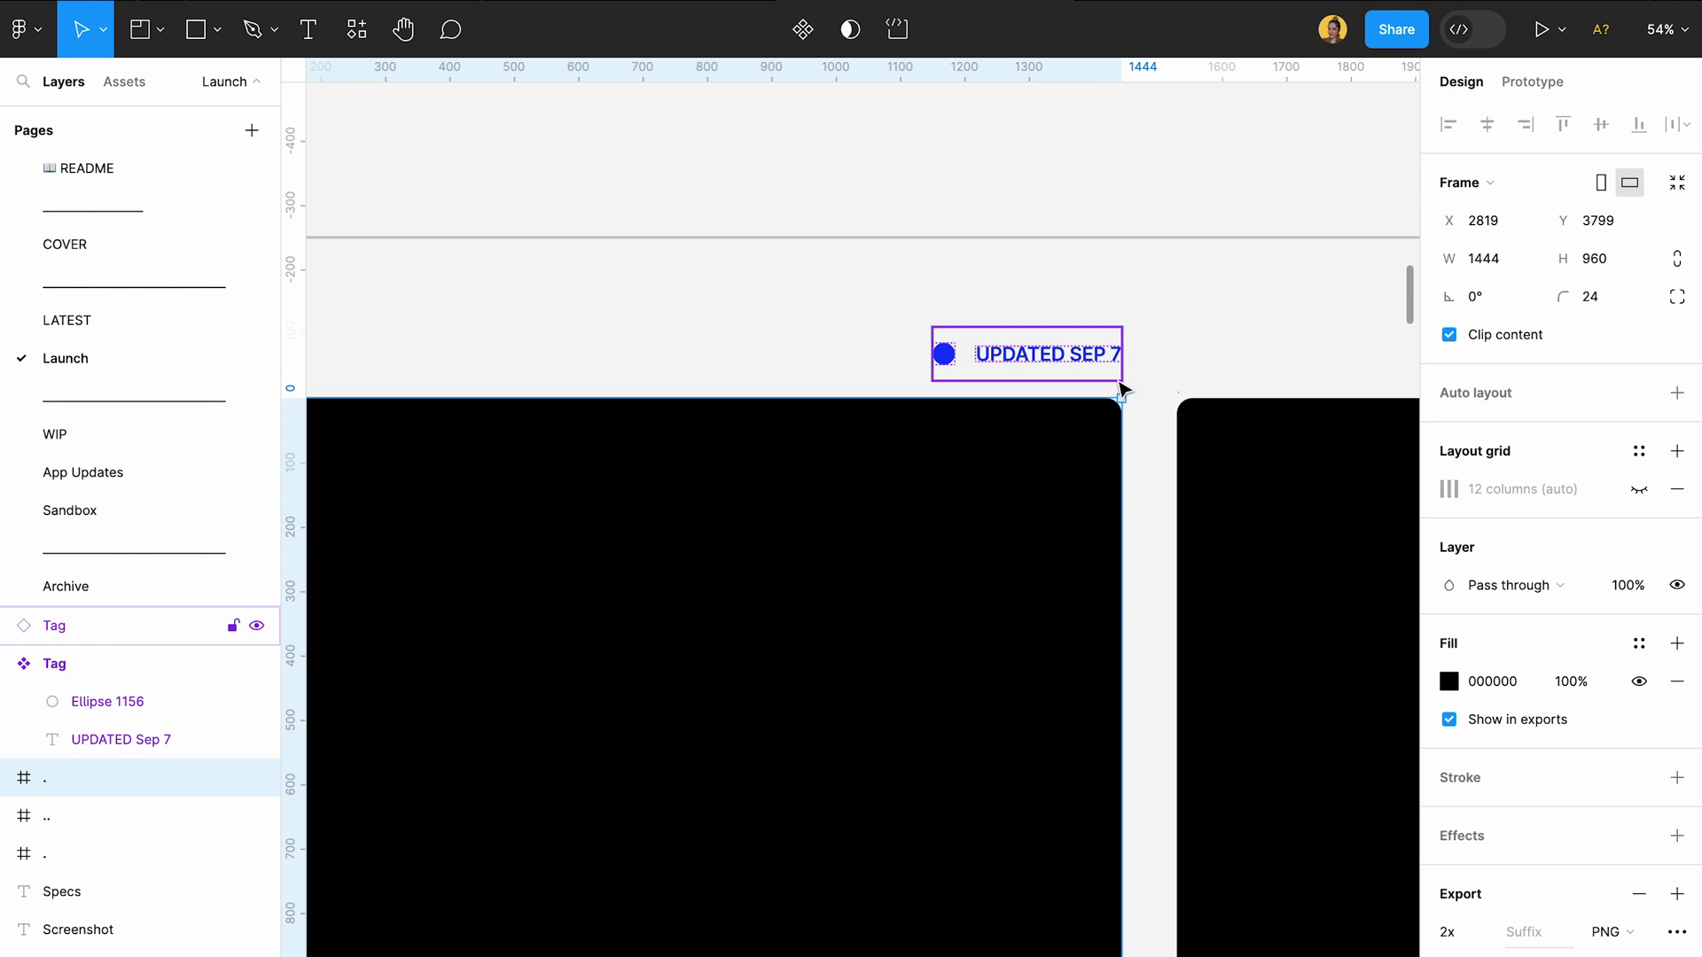
scroll(1122, 390, down, 8)
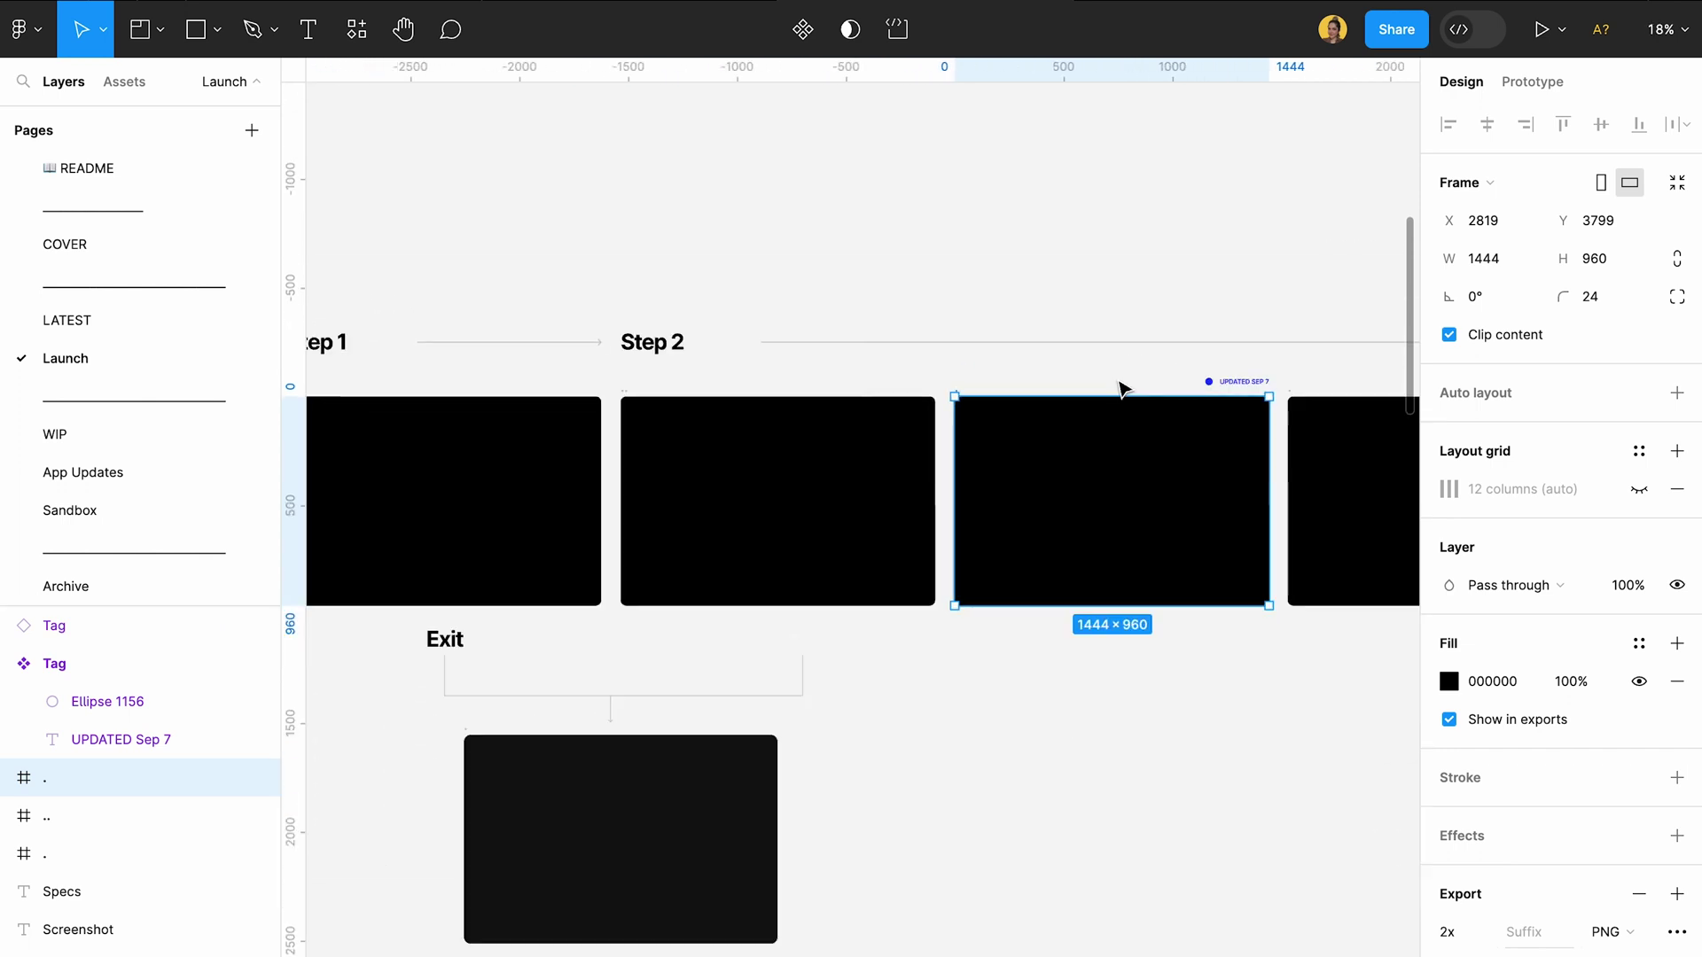
- Inspect the WIP status tag above Signin and the Status and Tag main components placed beside 01 Flow
scroll(1125, 384, left, 5)
scroll(1124, 384, up, 3)
click(568, 401)
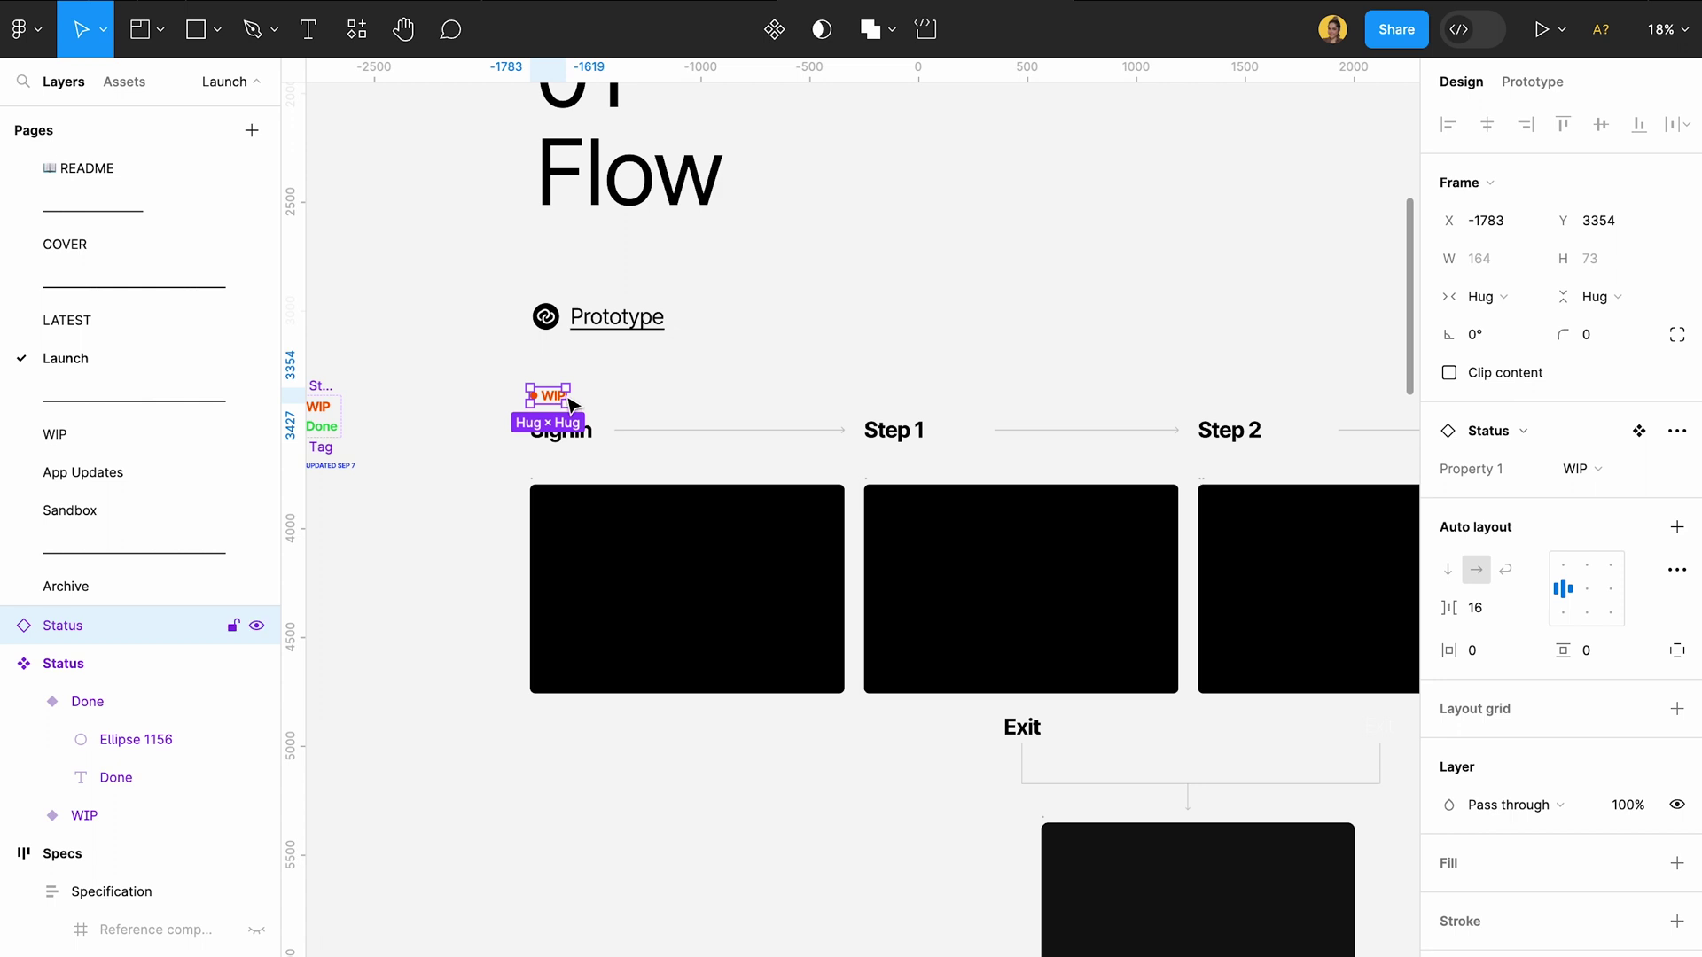
scroll(559, 412, up, 2)
click(630, 422)
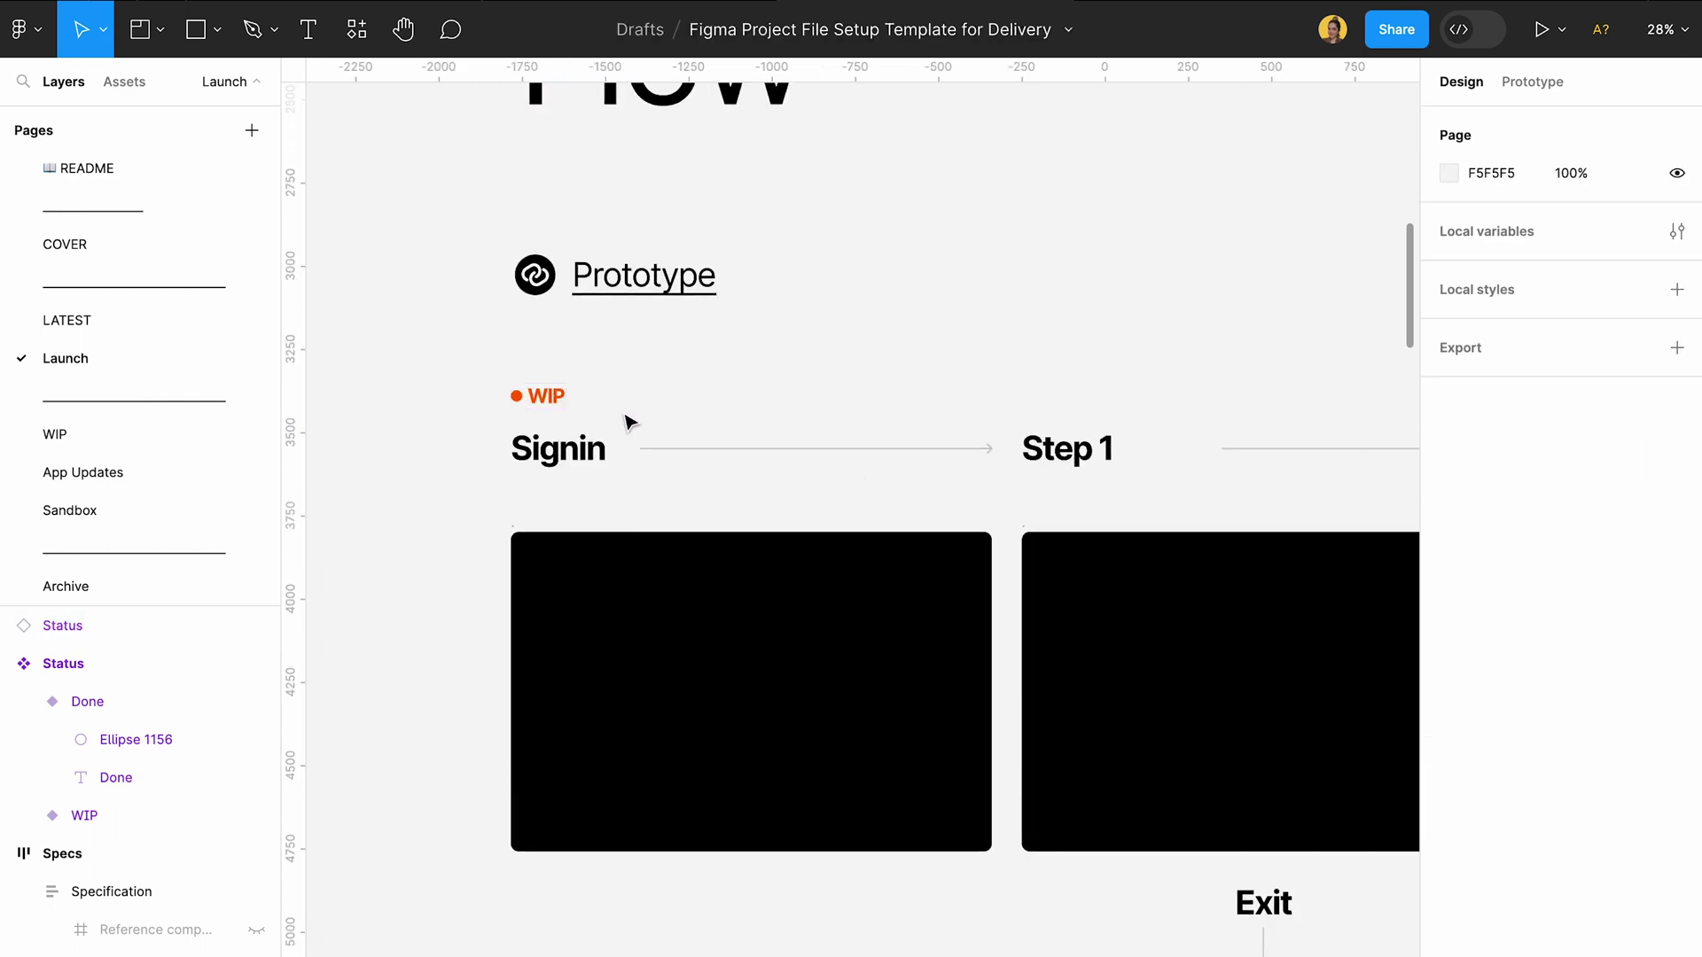
scroll(555, 479, down, 4)
scroll(555, 479, left, 2)
scroll(474, 507, up, 4)
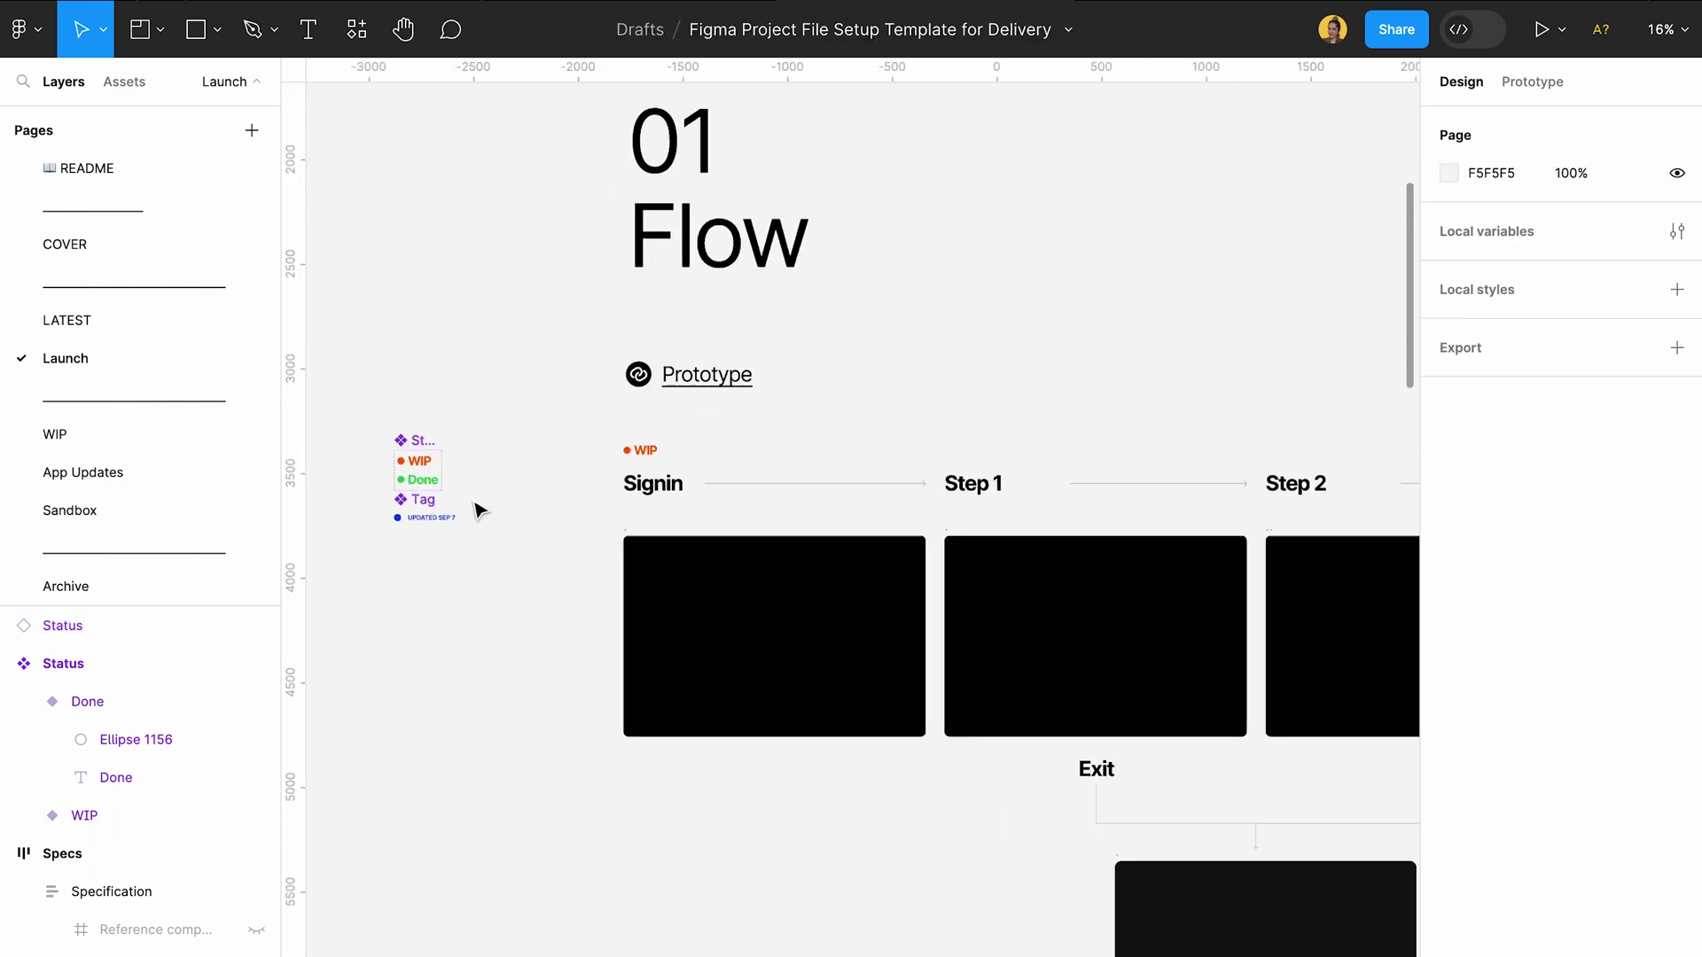
- Switch the Signin status tag's Property 1 to Done and back to WIP, and deselect the tag
click(716, 429)
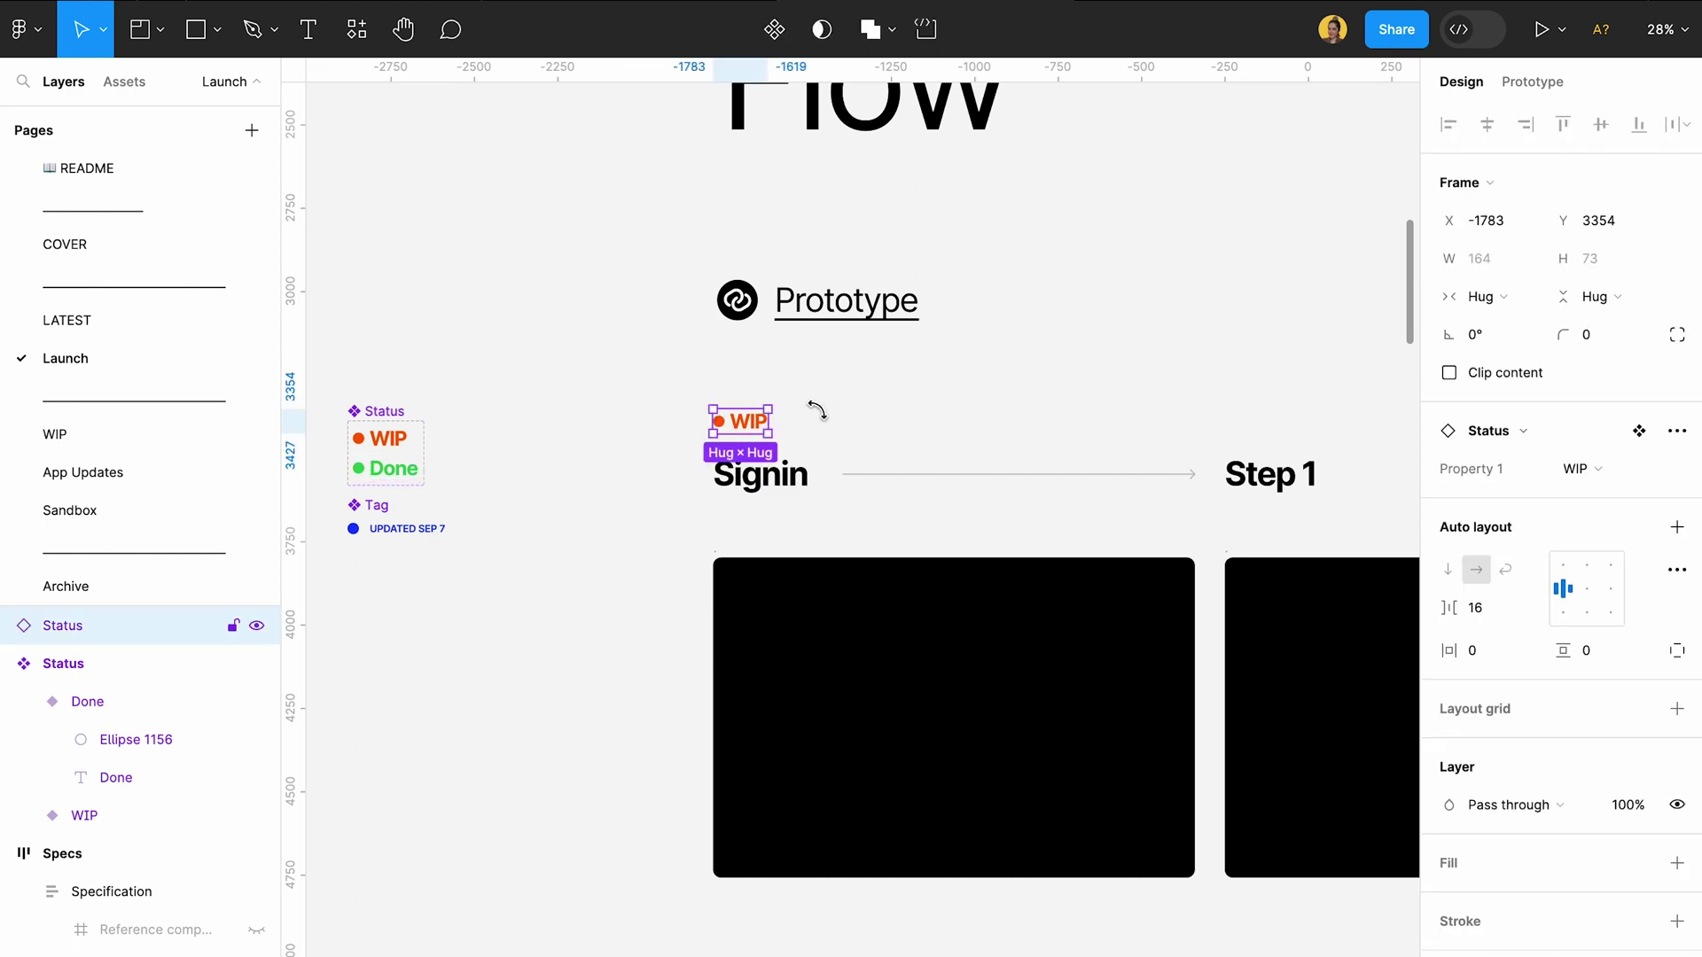
click(1555, 472)
click(1575, 498)
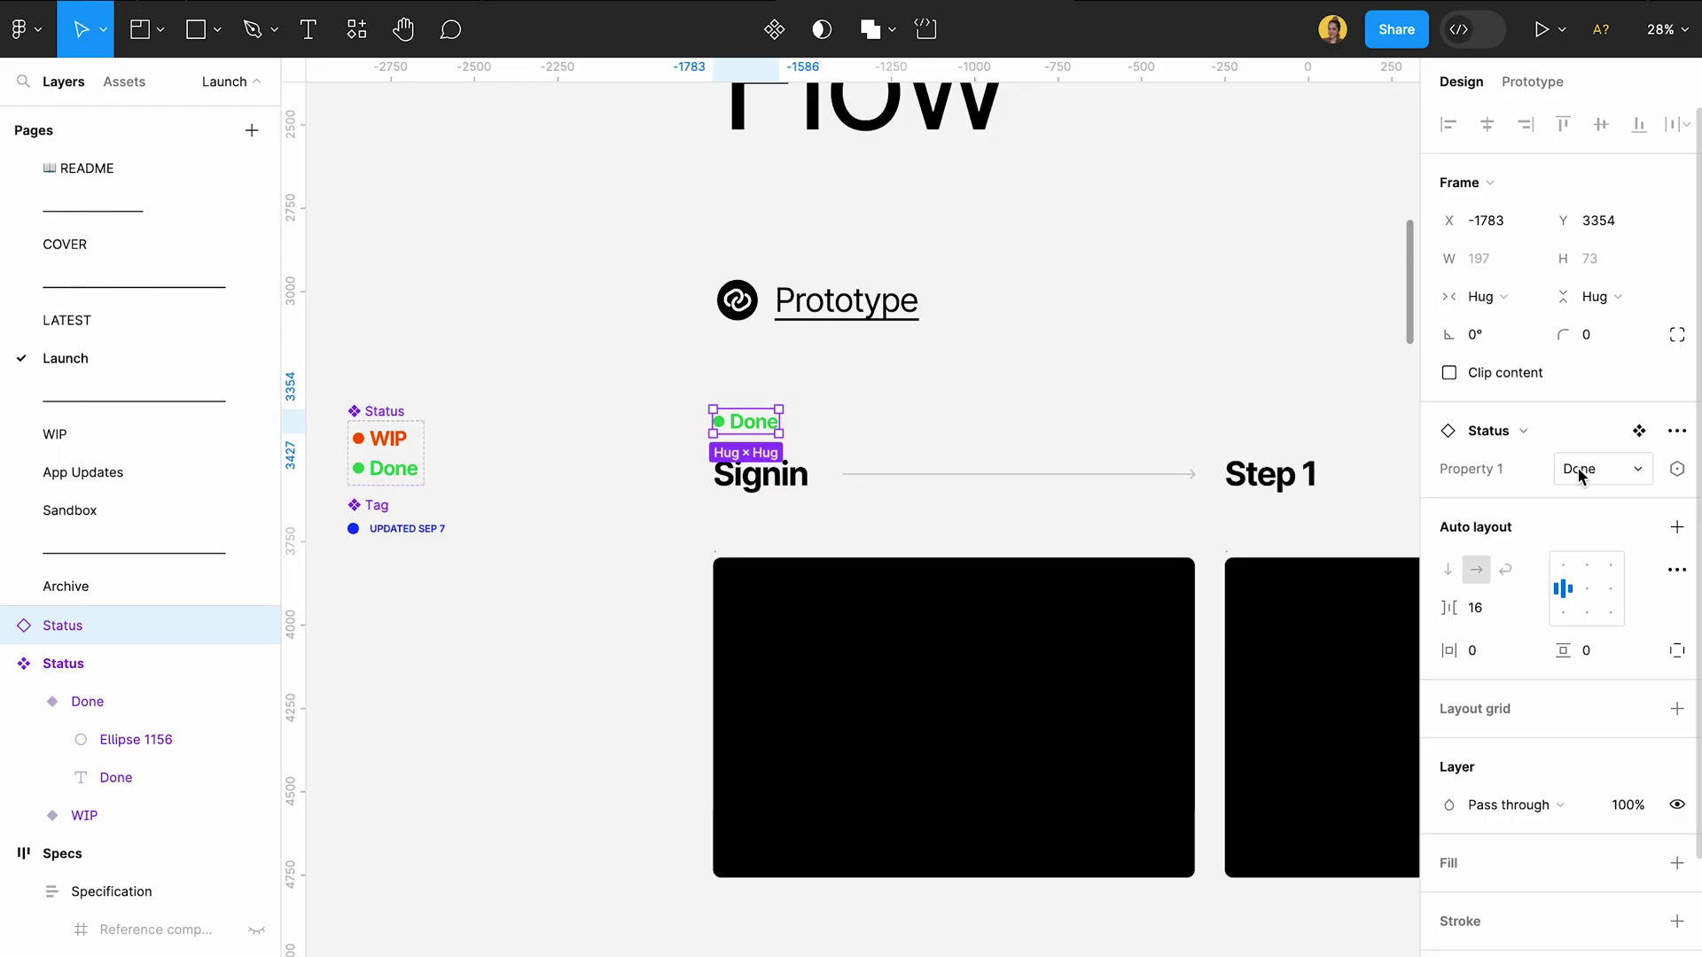
click(1580, 470)
click(1516, 440)
click(1200, 399)
- Select the User KYC section under 02 Flow and look at the Section option among the frame tools
scroll(1201, 399, down, 2)
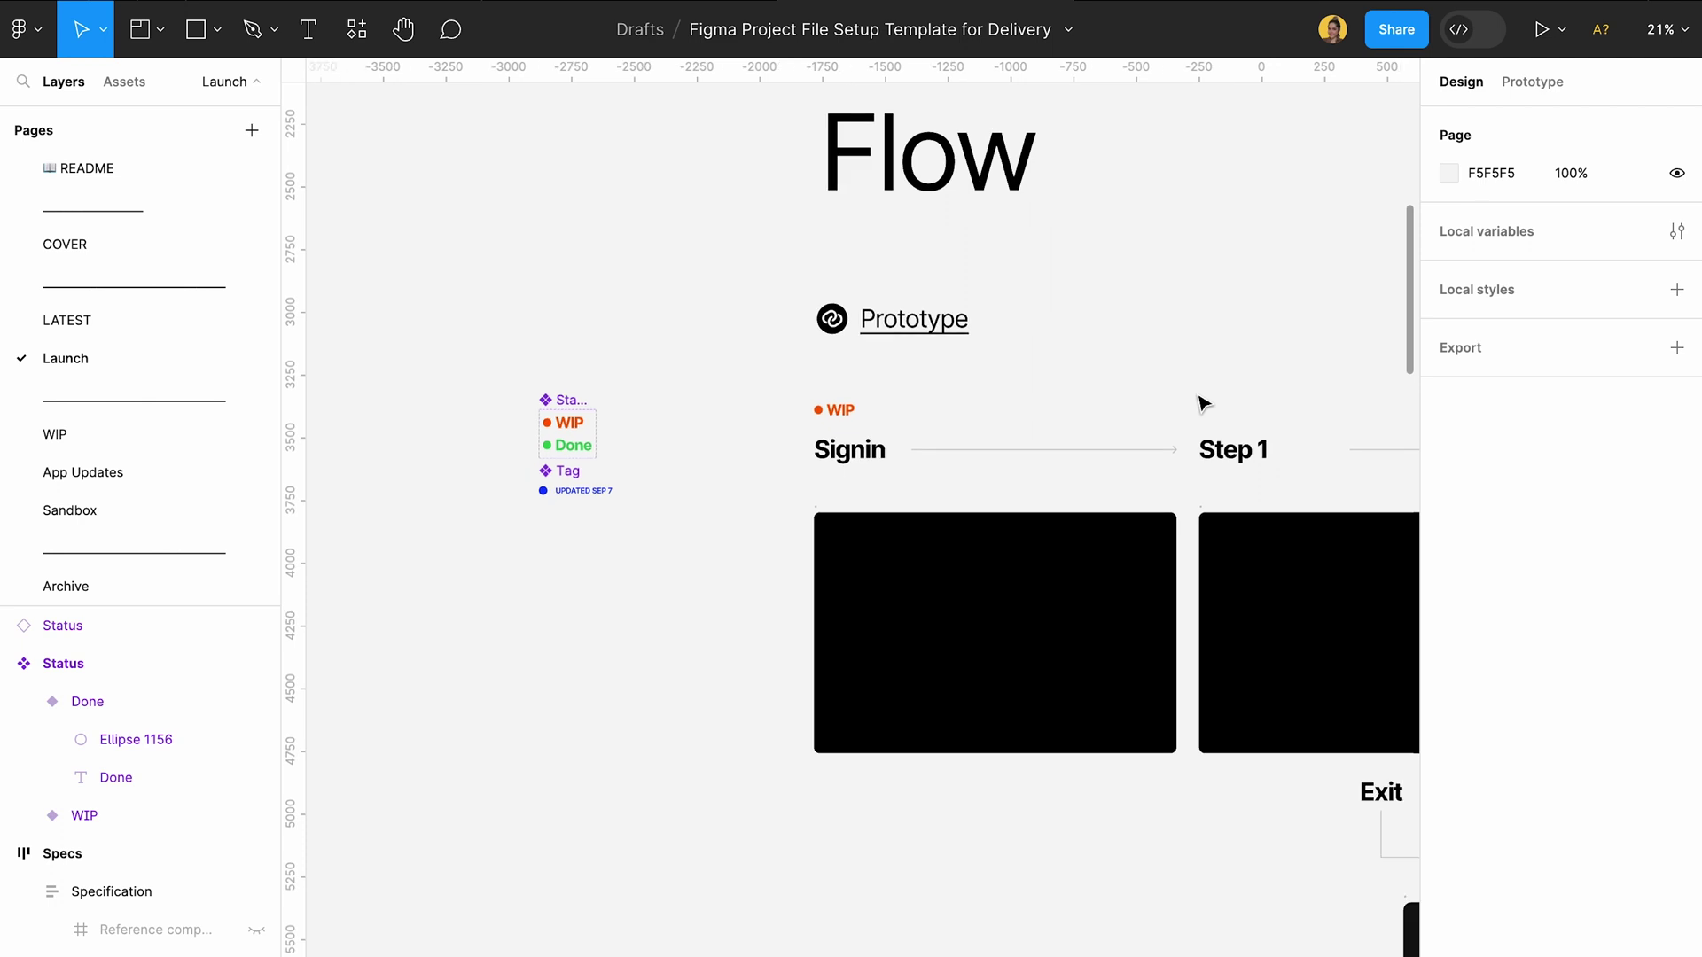
scroll(1201, 399, right, 4)
scroll(961, 863, down, 3)
scroll(961, 863, down, 6)
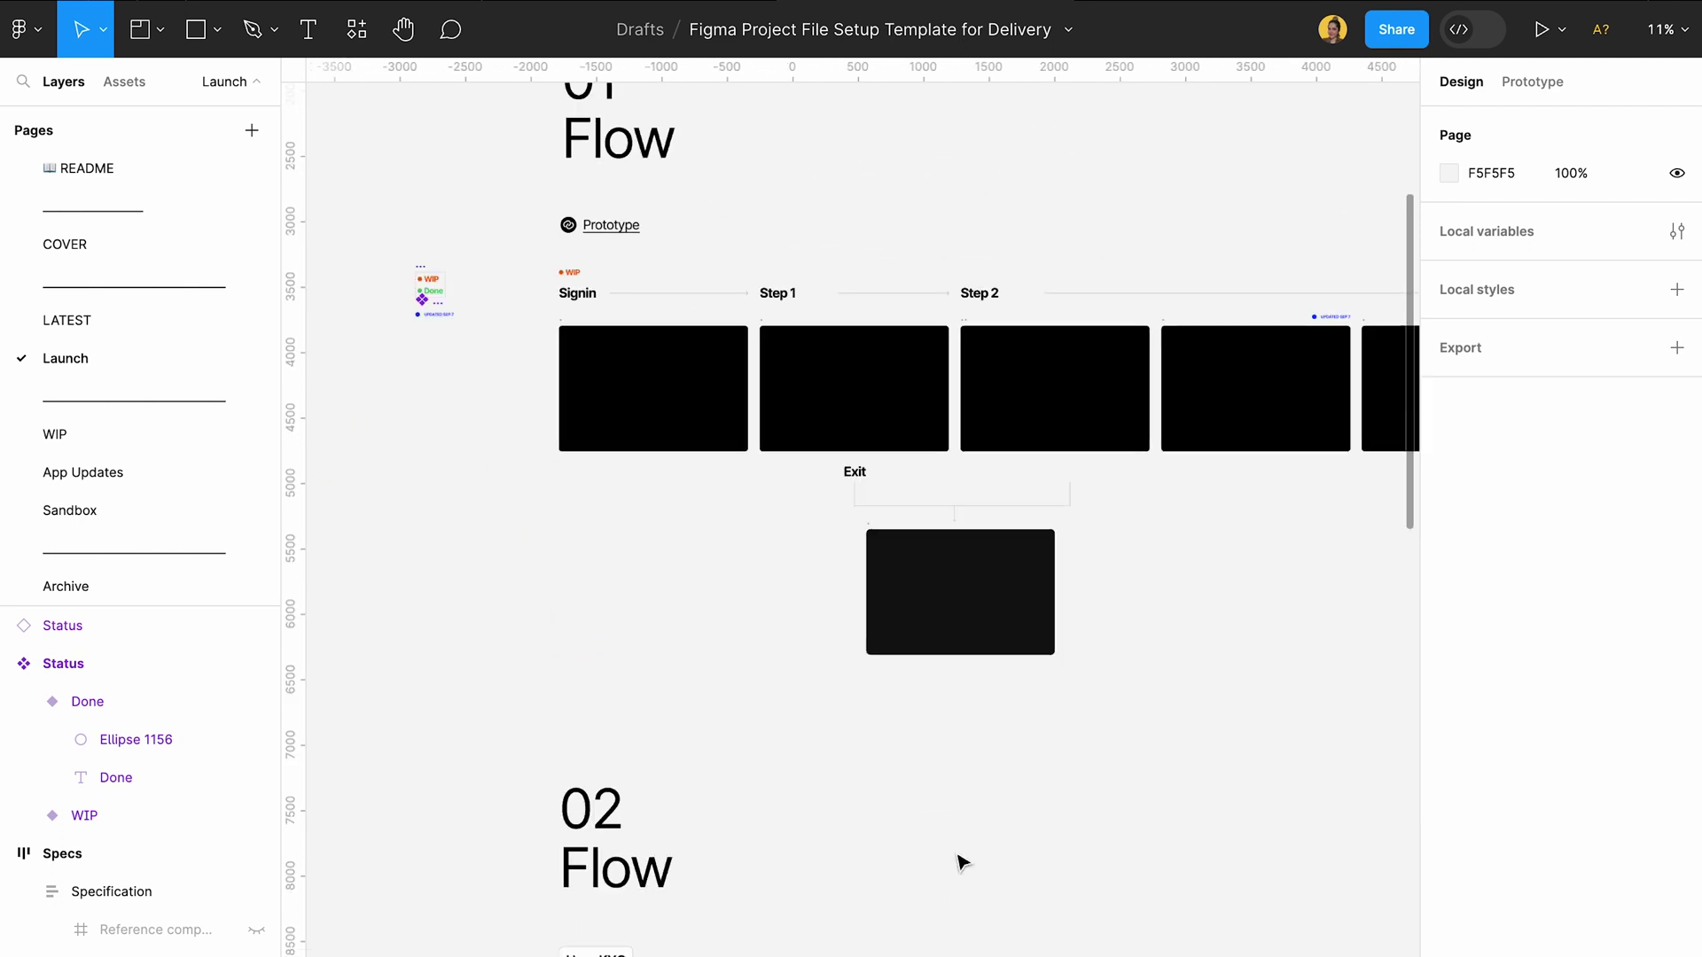
scroll(922, 782, down, 3)
click(553, 568)
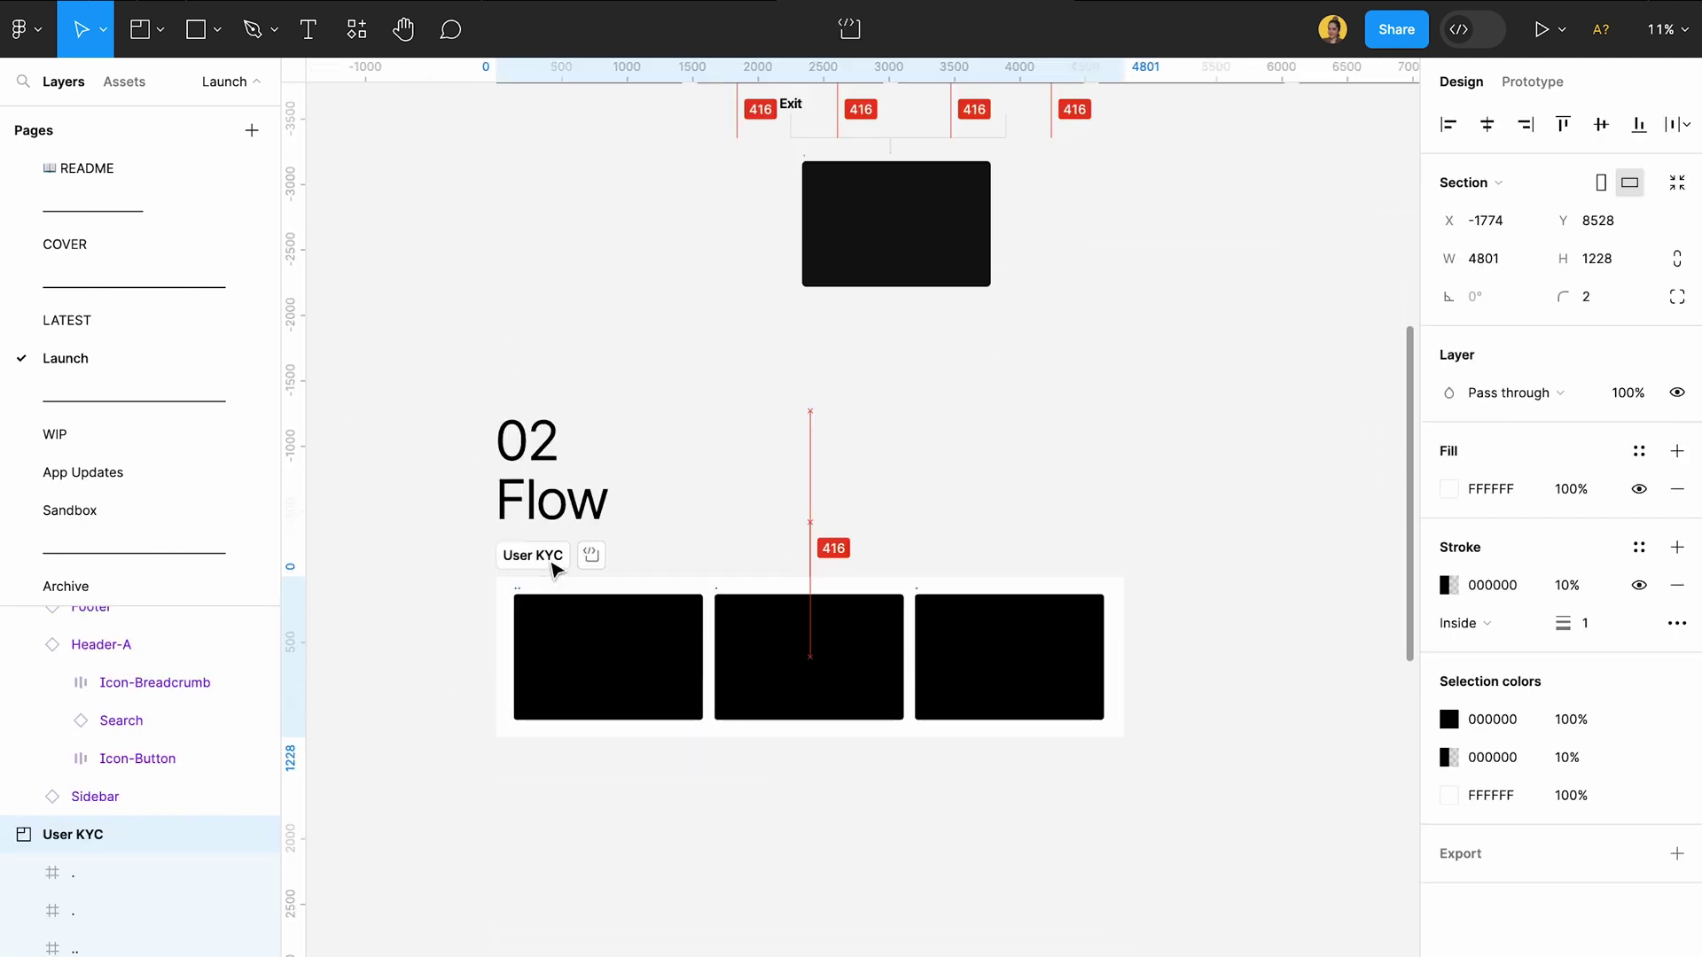
click(161, 29)
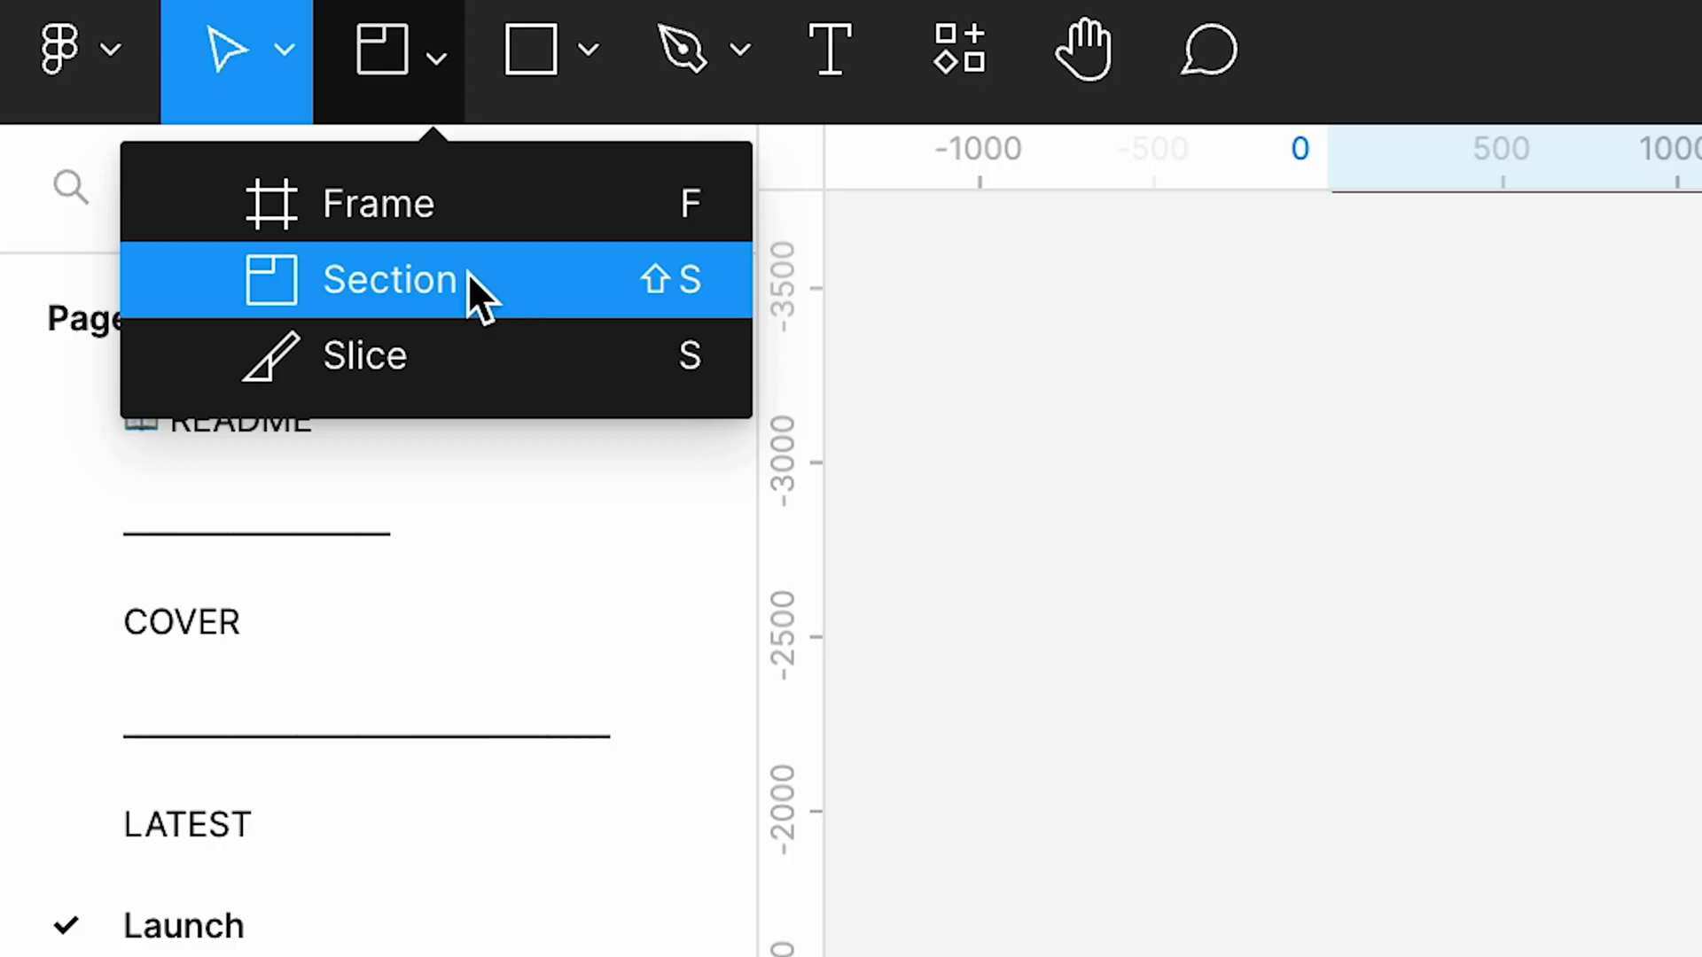
click(513, 678)
click(456, 672)
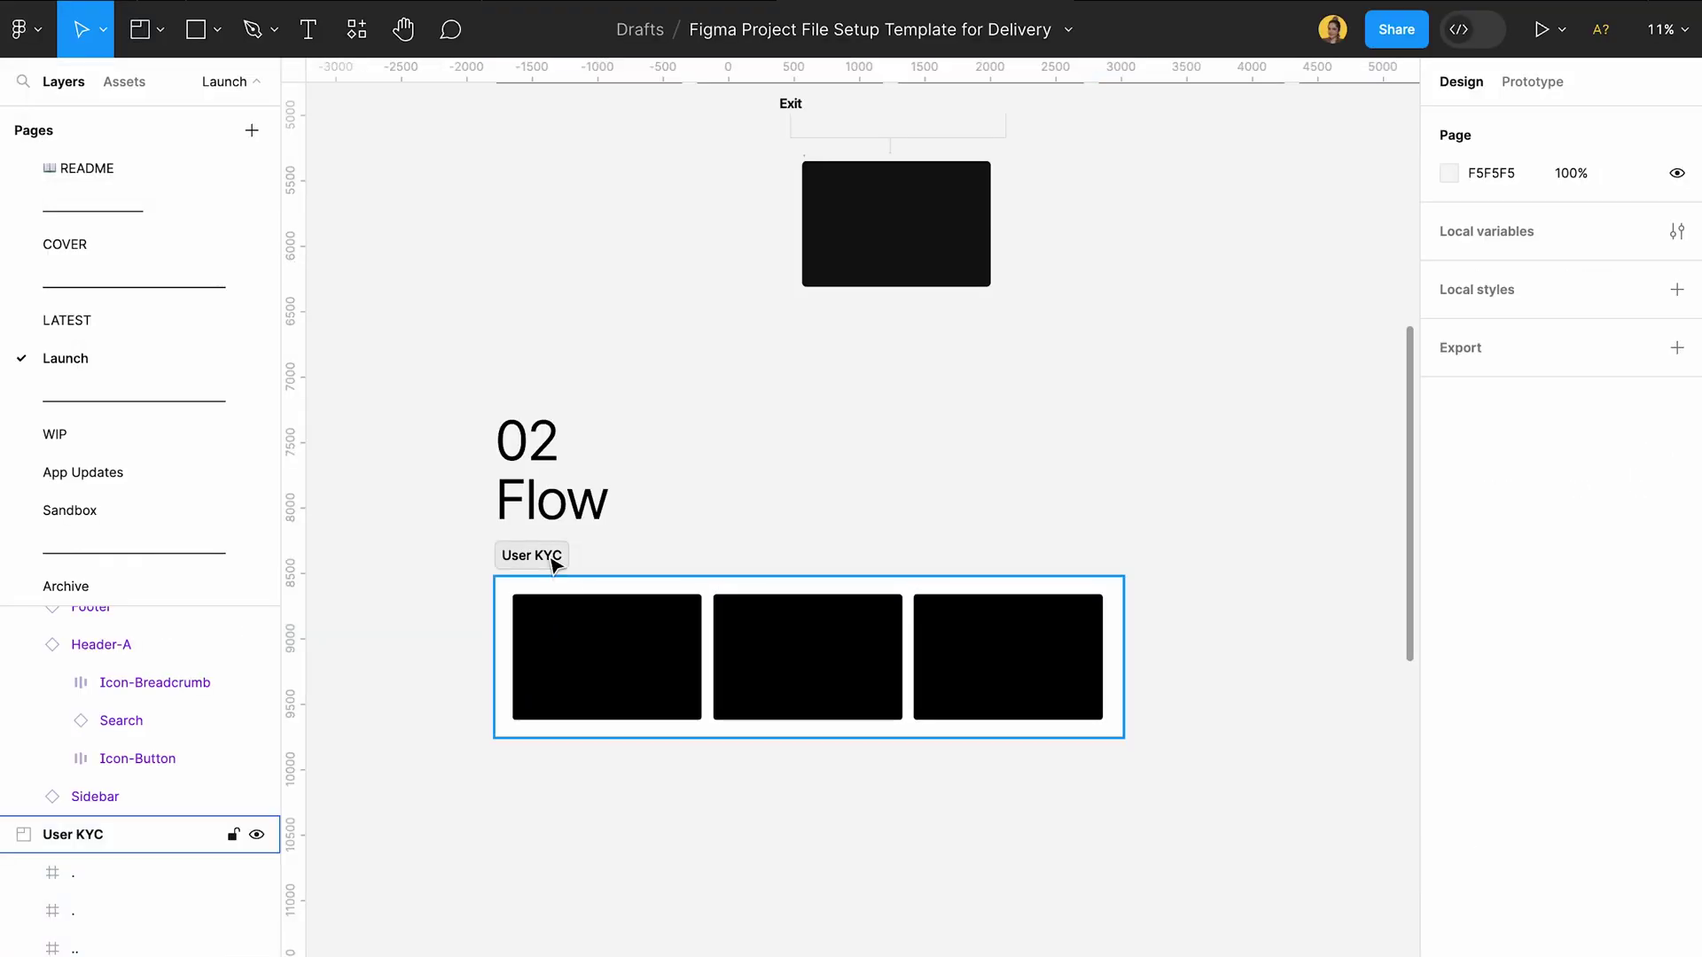
- Move the User KYC section down to X -1764, Y 8811 and extend its height to 1564
scroll(553, 568, down, 3)
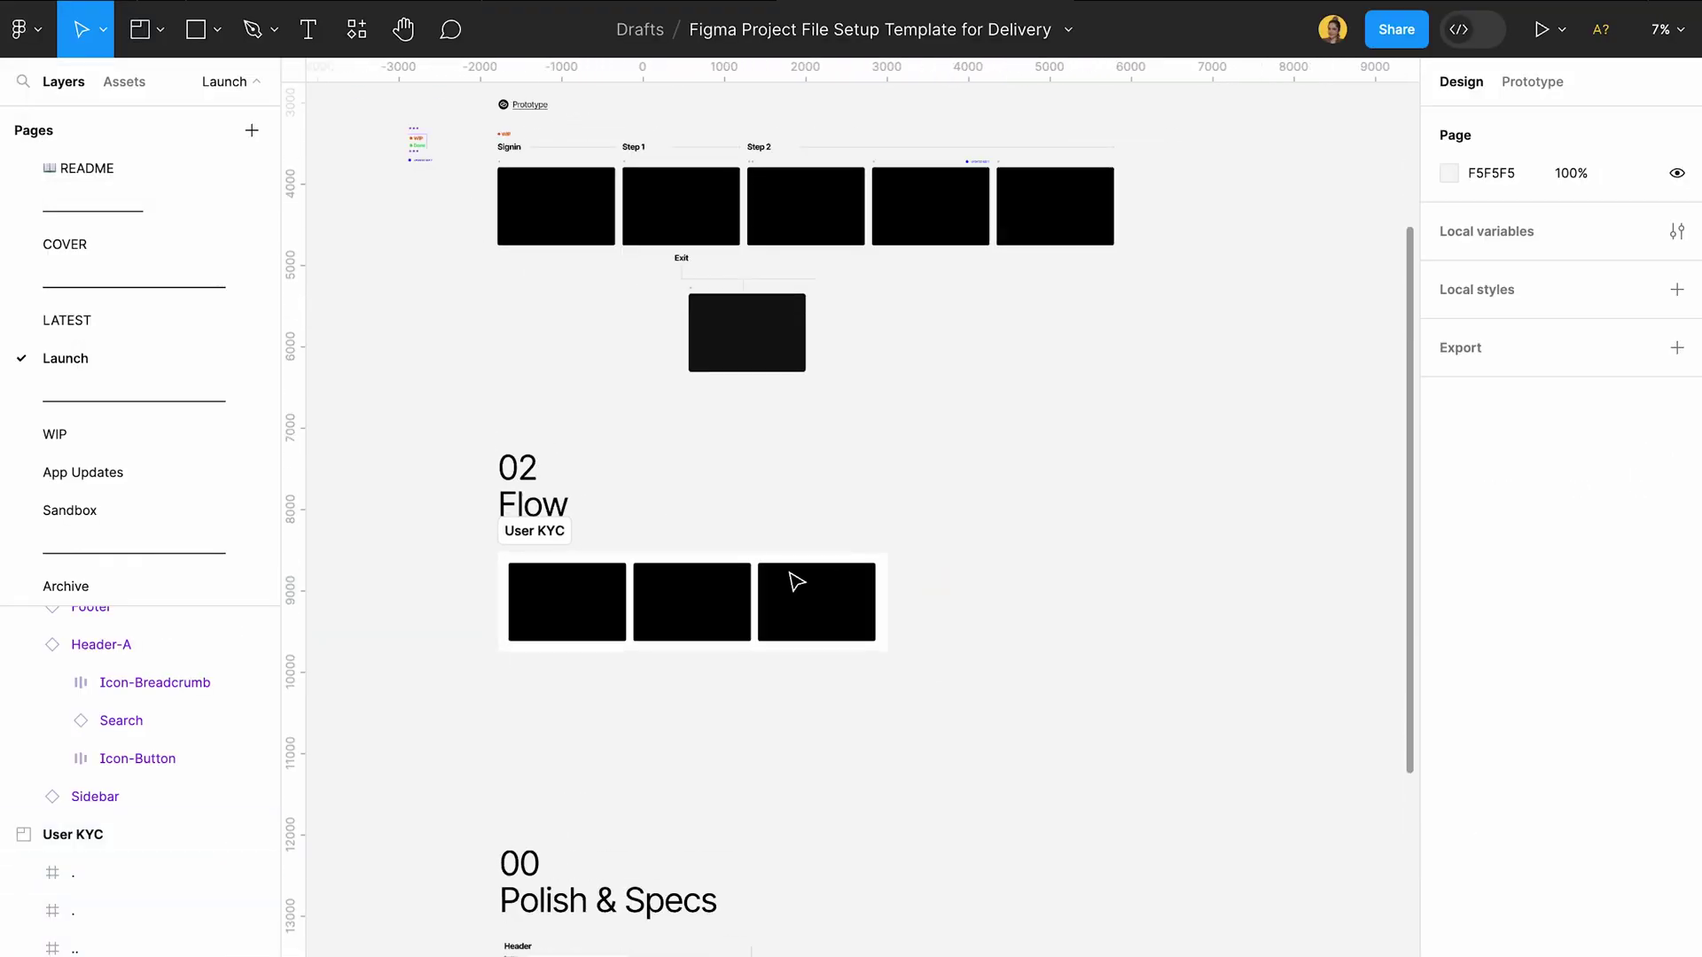
click(581, 537)
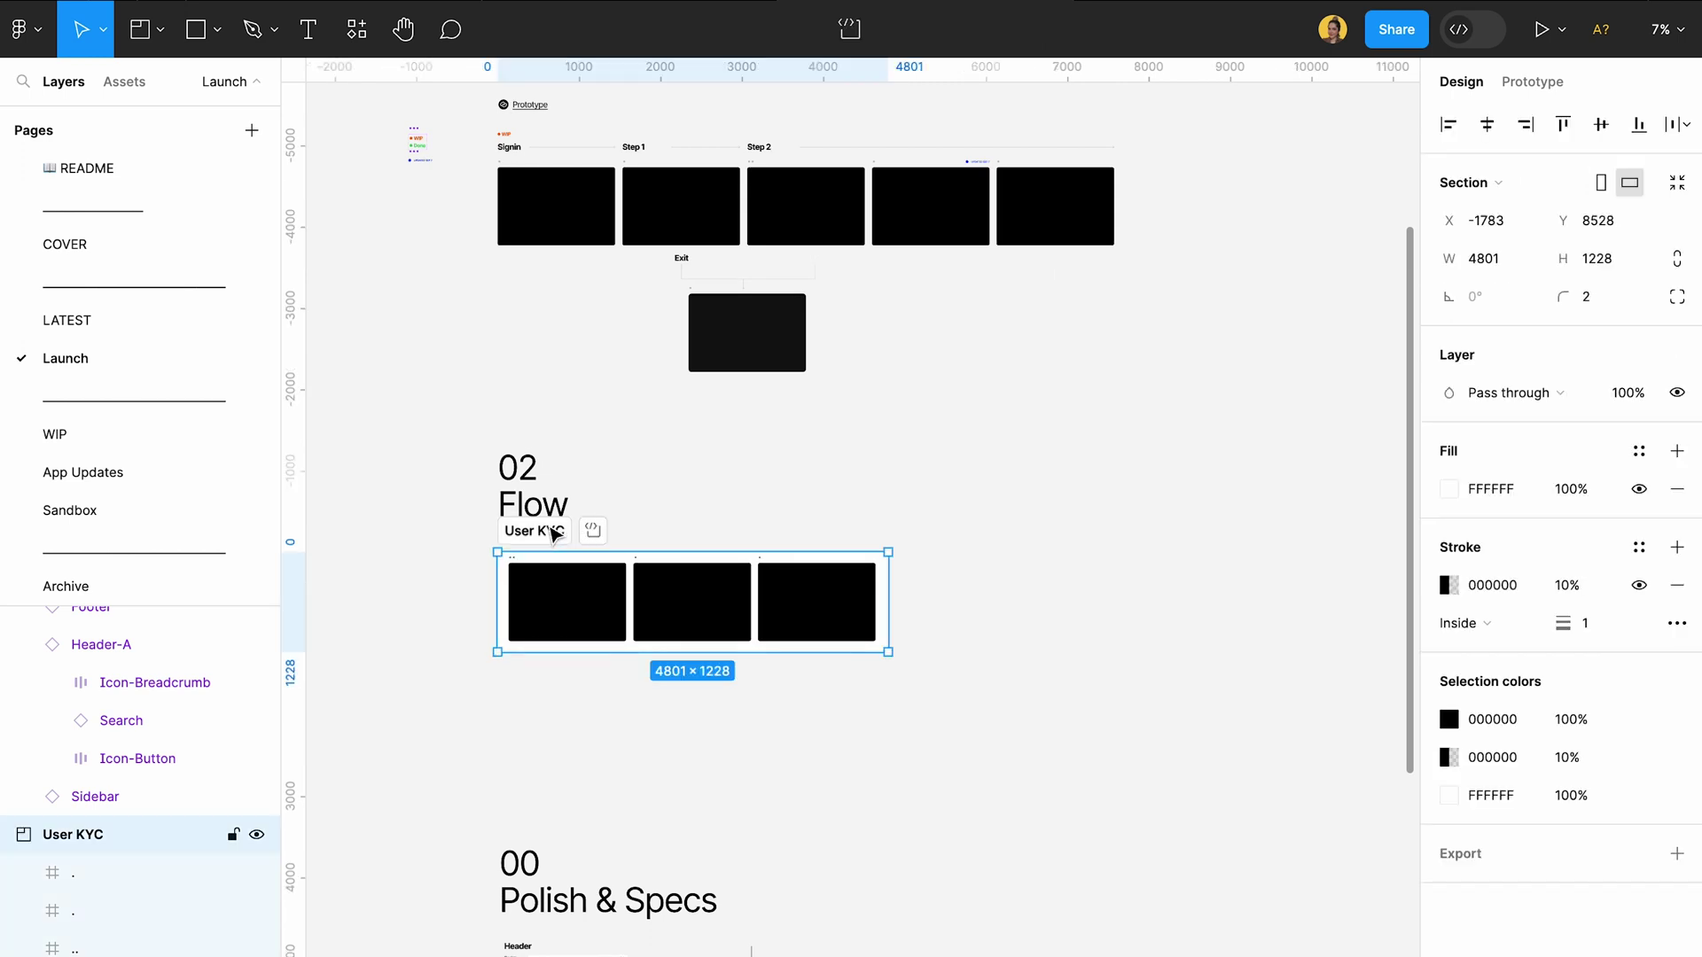
drag(552, 536, 551, 560)
scroll(546, 654, up, 5)
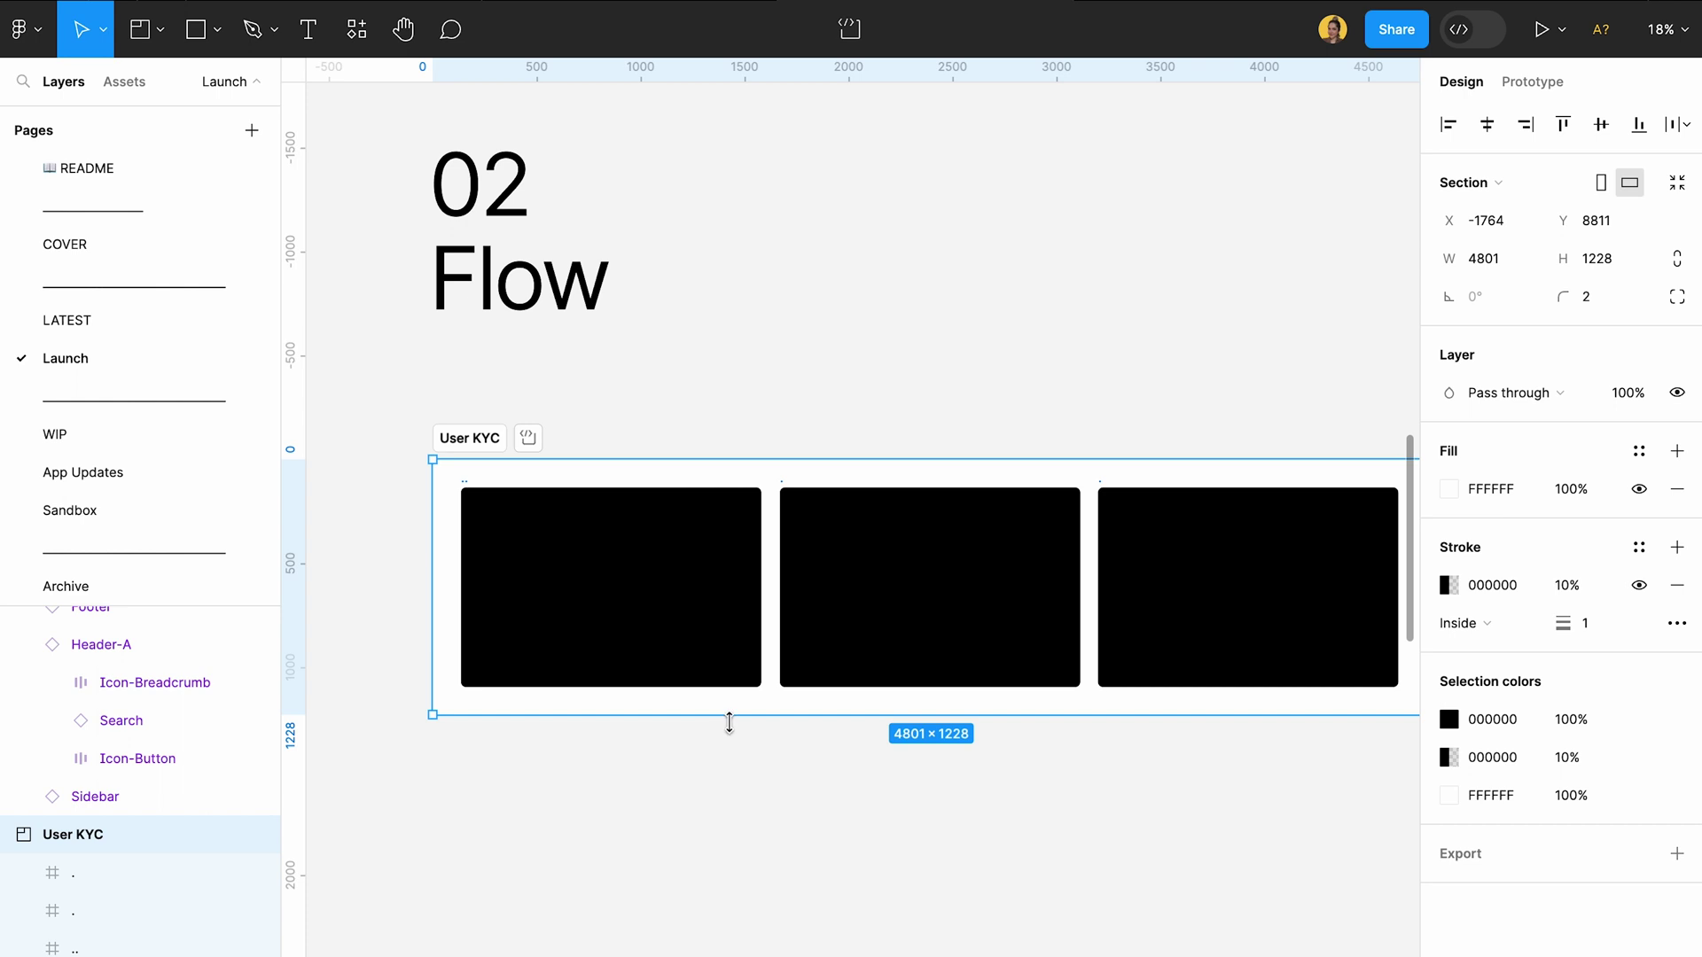
drag(729, 723, 722, 791)
scroll(723, 788, down, 5)
scroll(723, 788, up, 6)
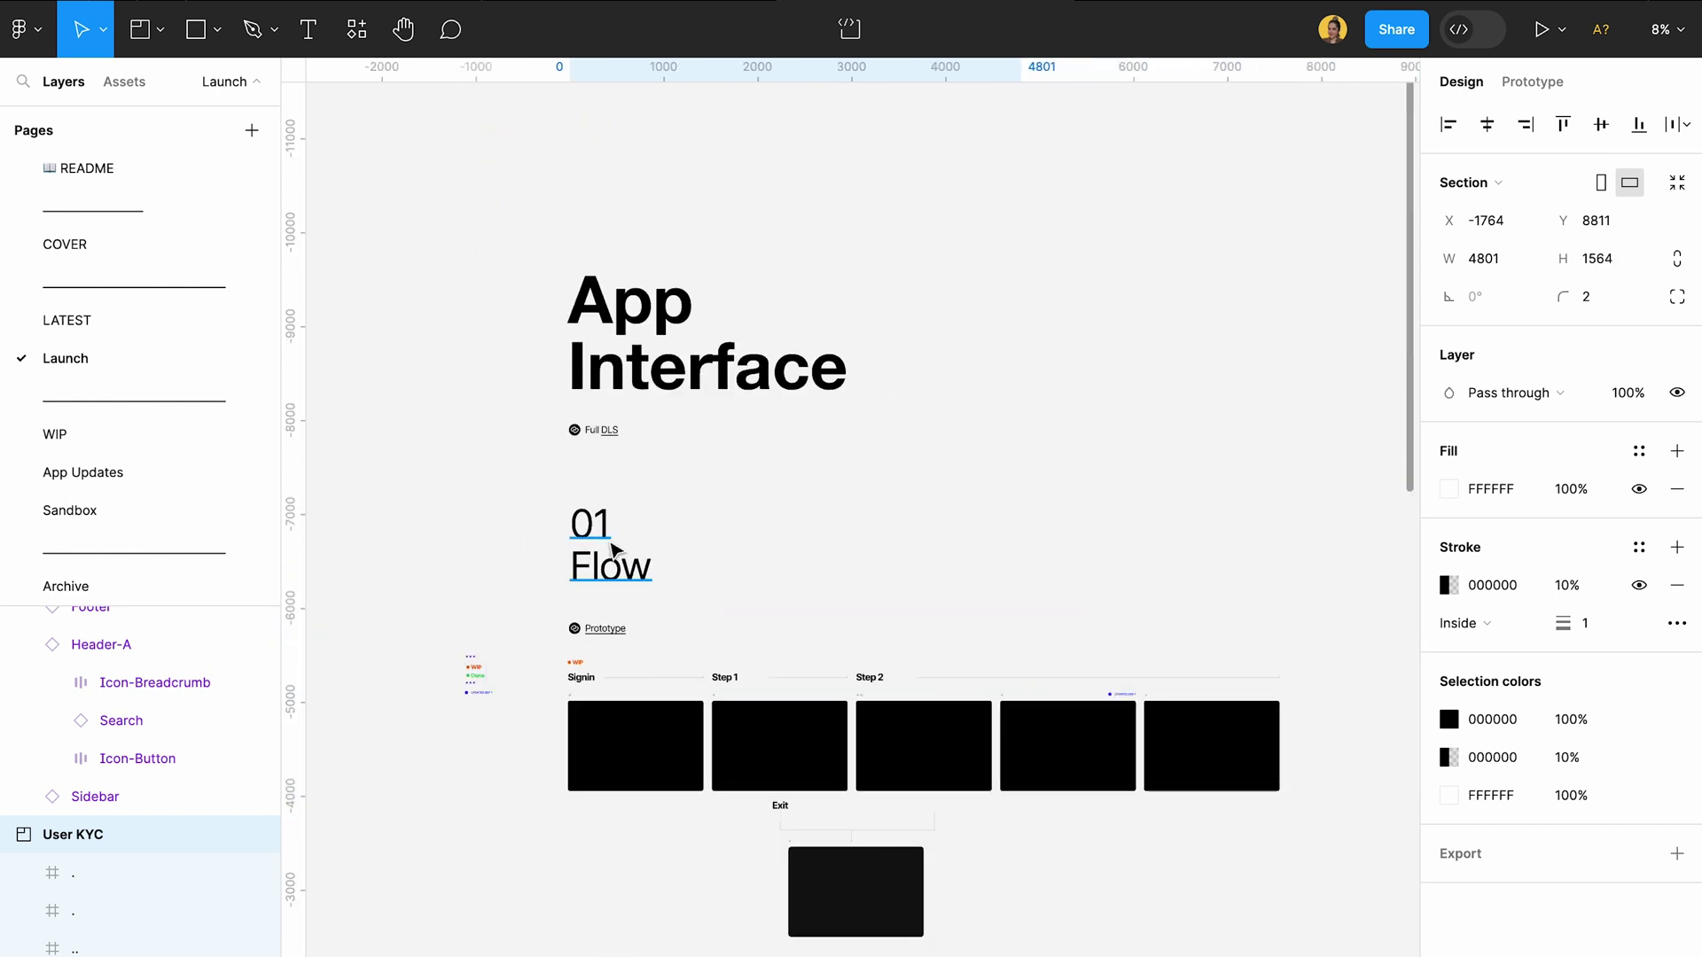
- Select the three screen frames inside the User KYC section and move them down together to Y 451
scroll(612, 550, down, 5)
click(654, 811)
right_click(820, 815)
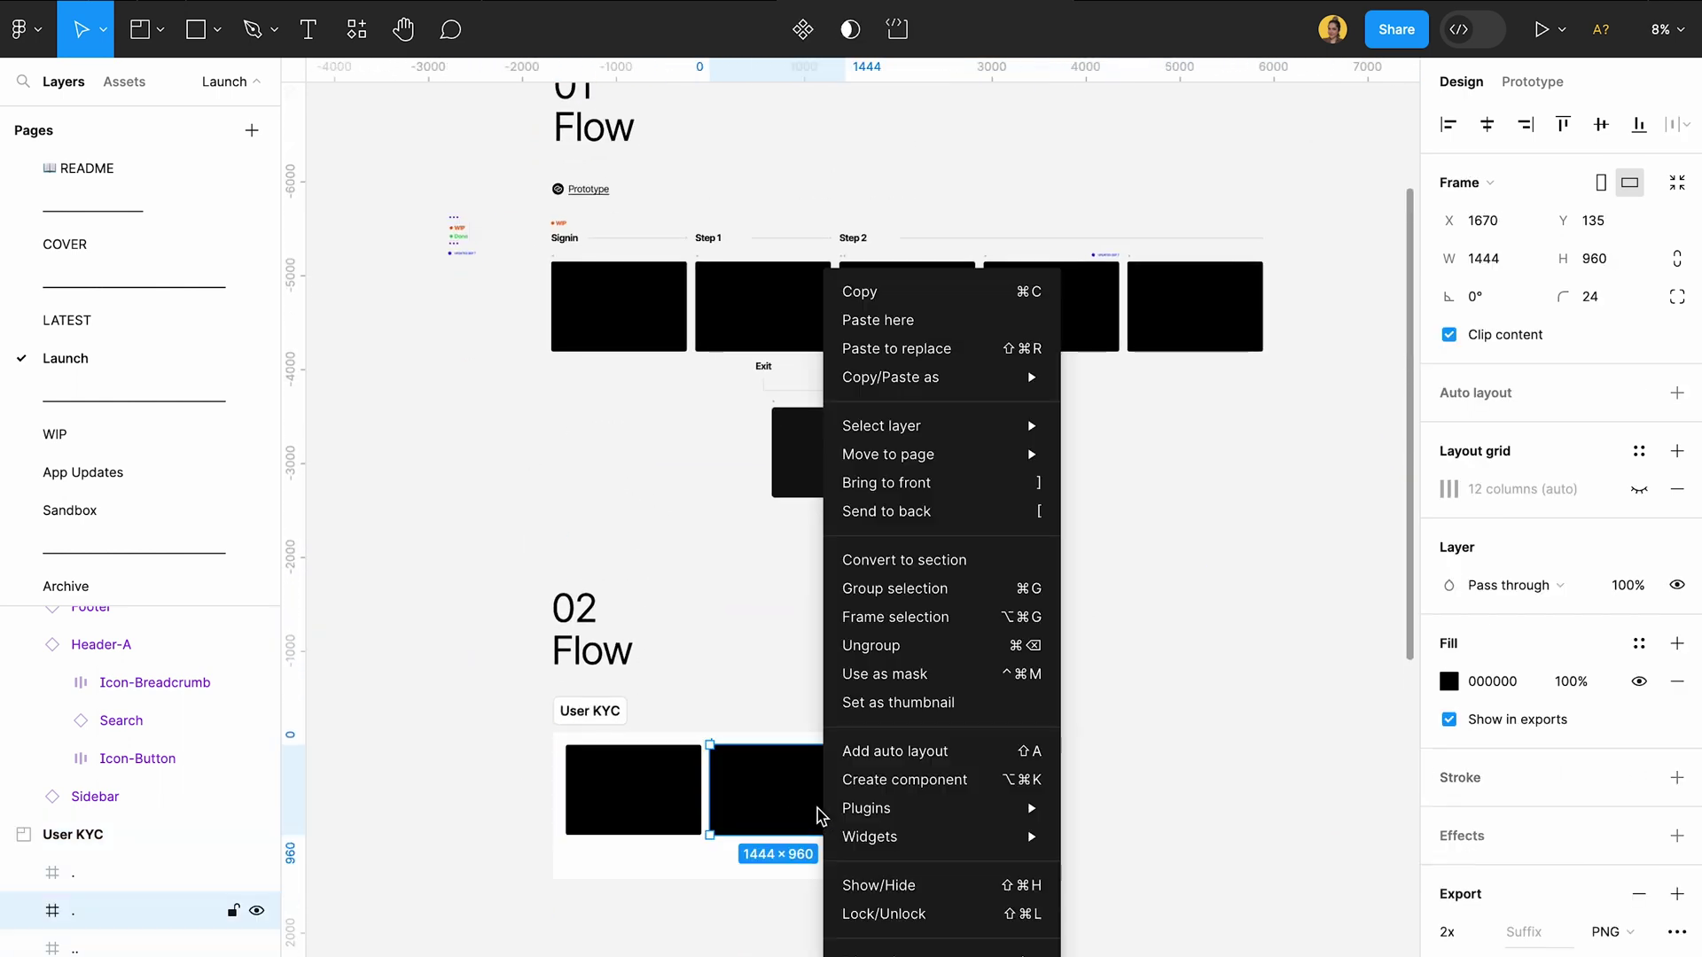
click(684, 816)
shift+click(780, 816)
shift+click(899, 814)
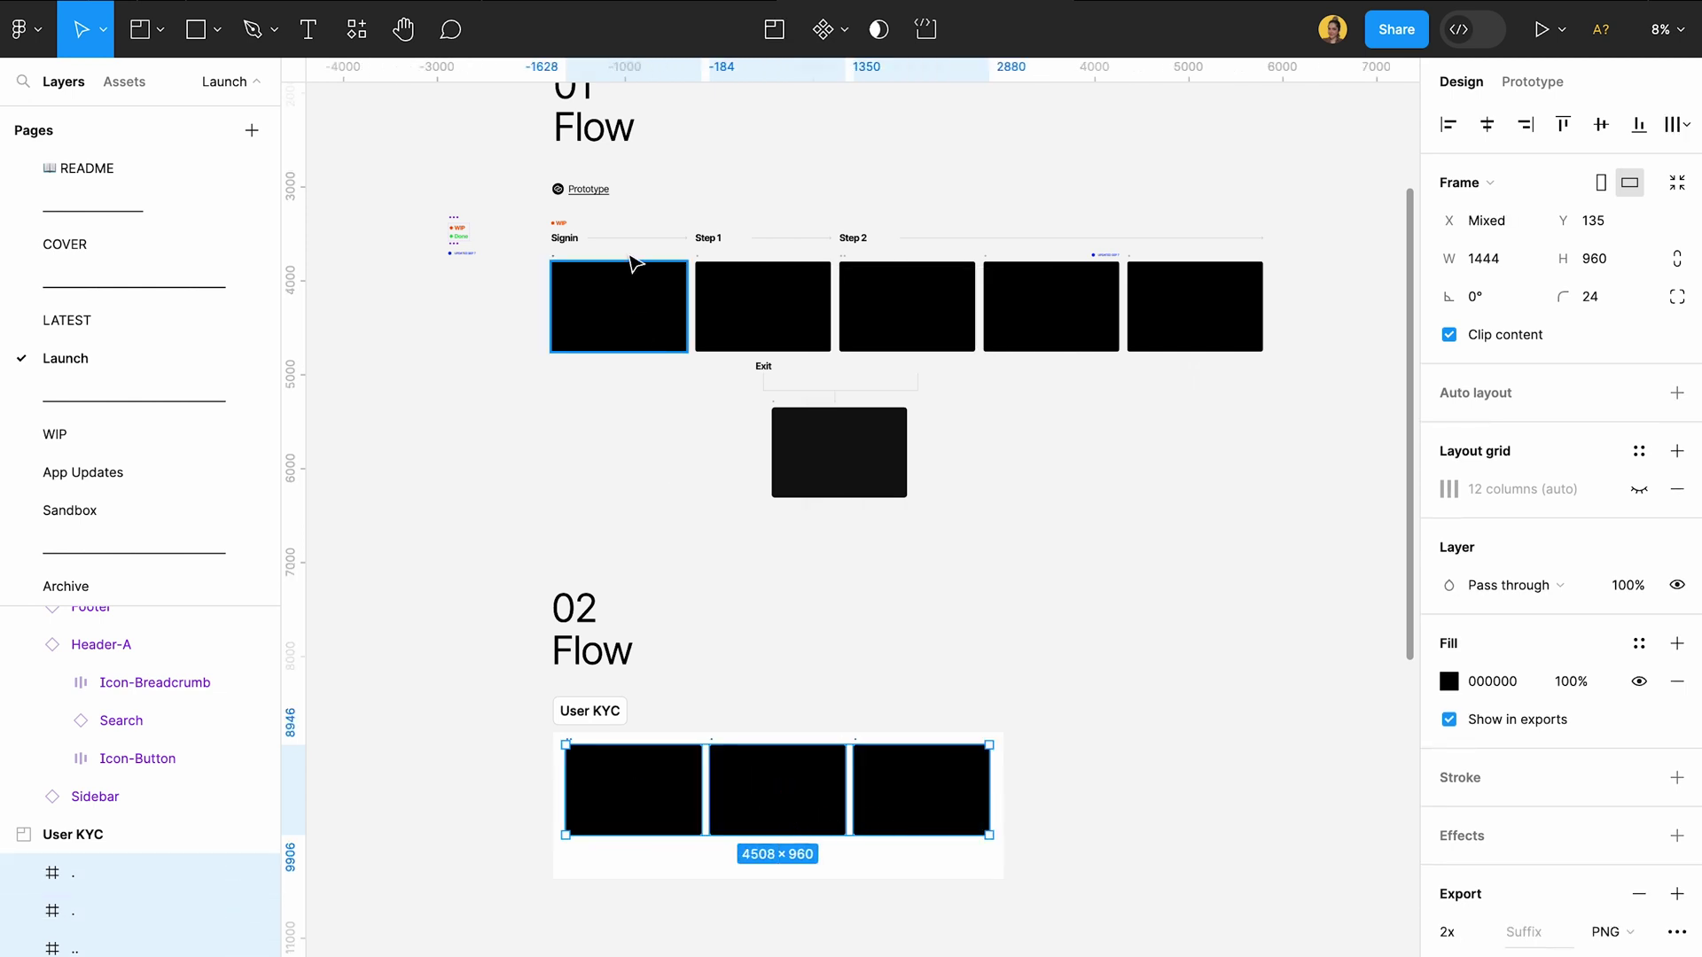
drag(673, 794, 670, 816)
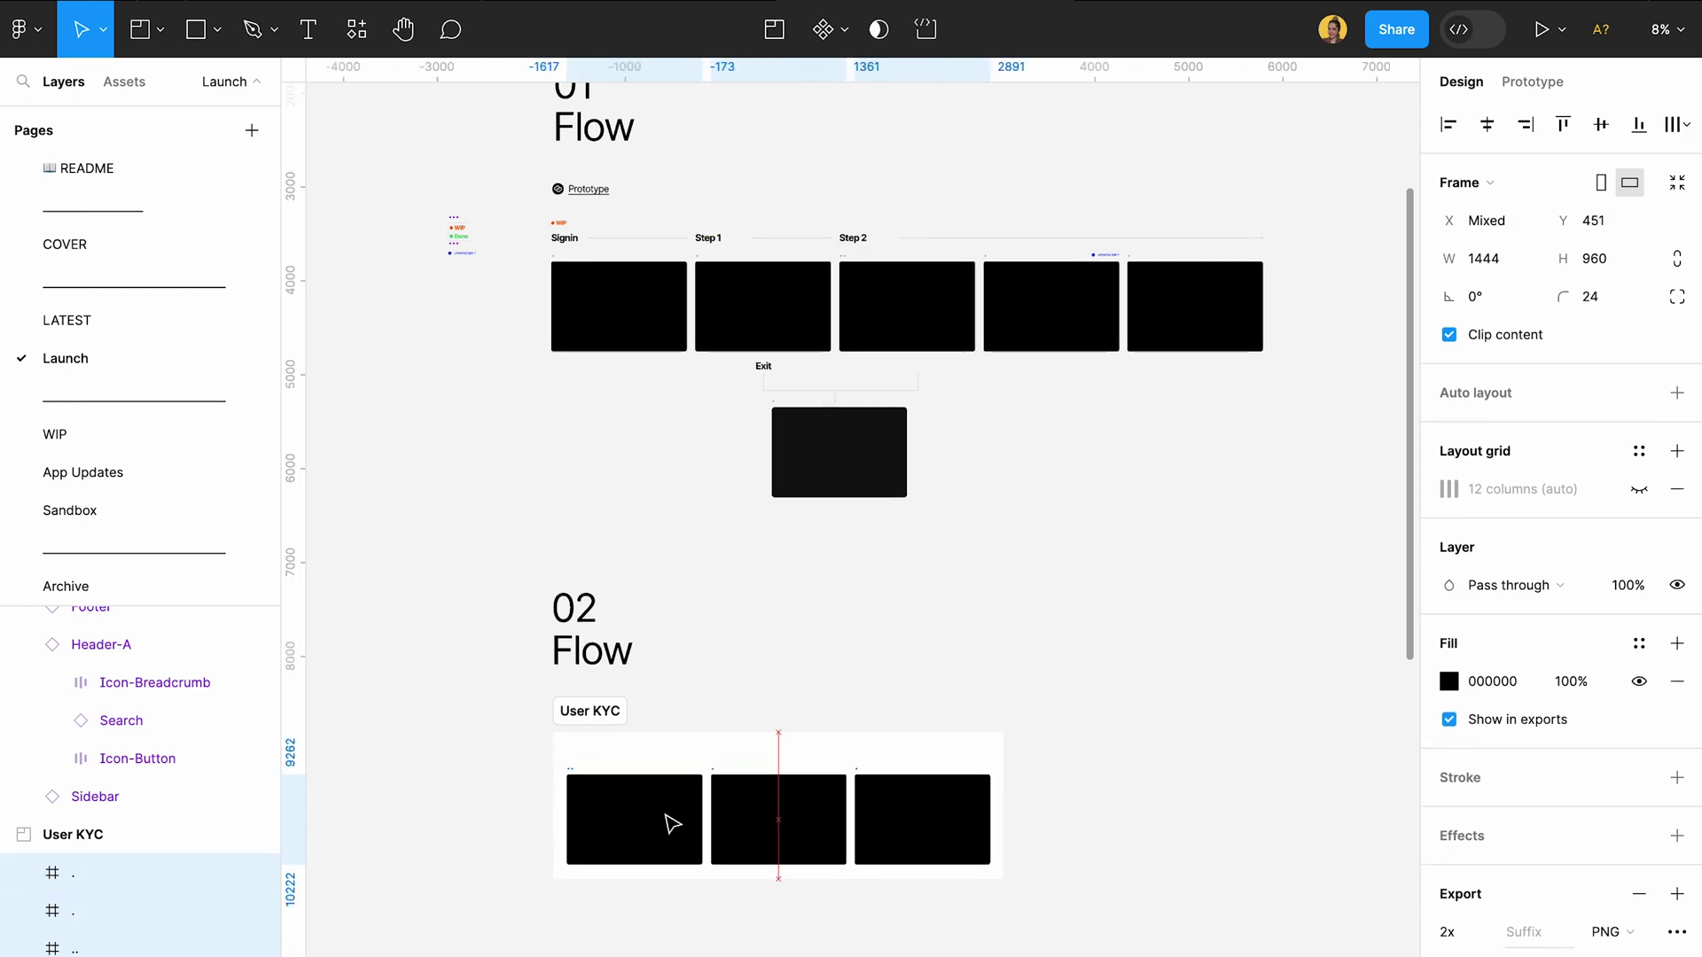
- Move the User KYC section closer to the 02 Flow heading at X -1783, Y 8622 and deselect it
scroll(650, 780, up, 3)
click(801, 630)
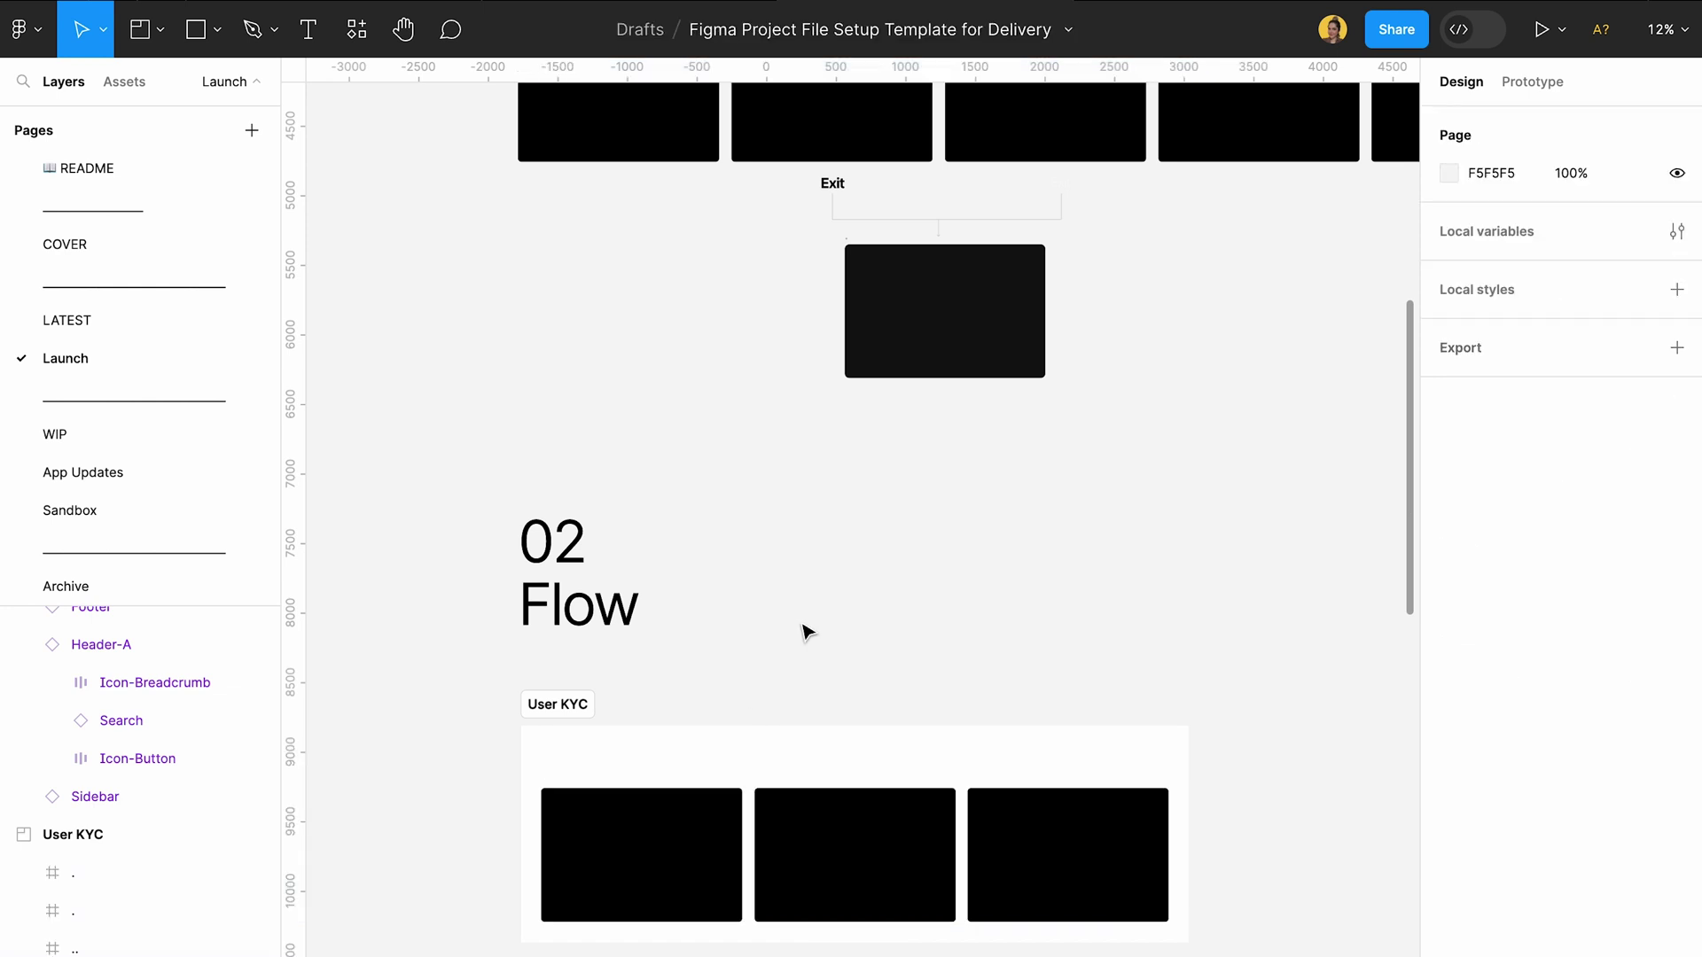
mouse_move(547, 703)
mouse_down()
mouse_move(544, 668)
mouse_move(551, 683)
mouse_up()
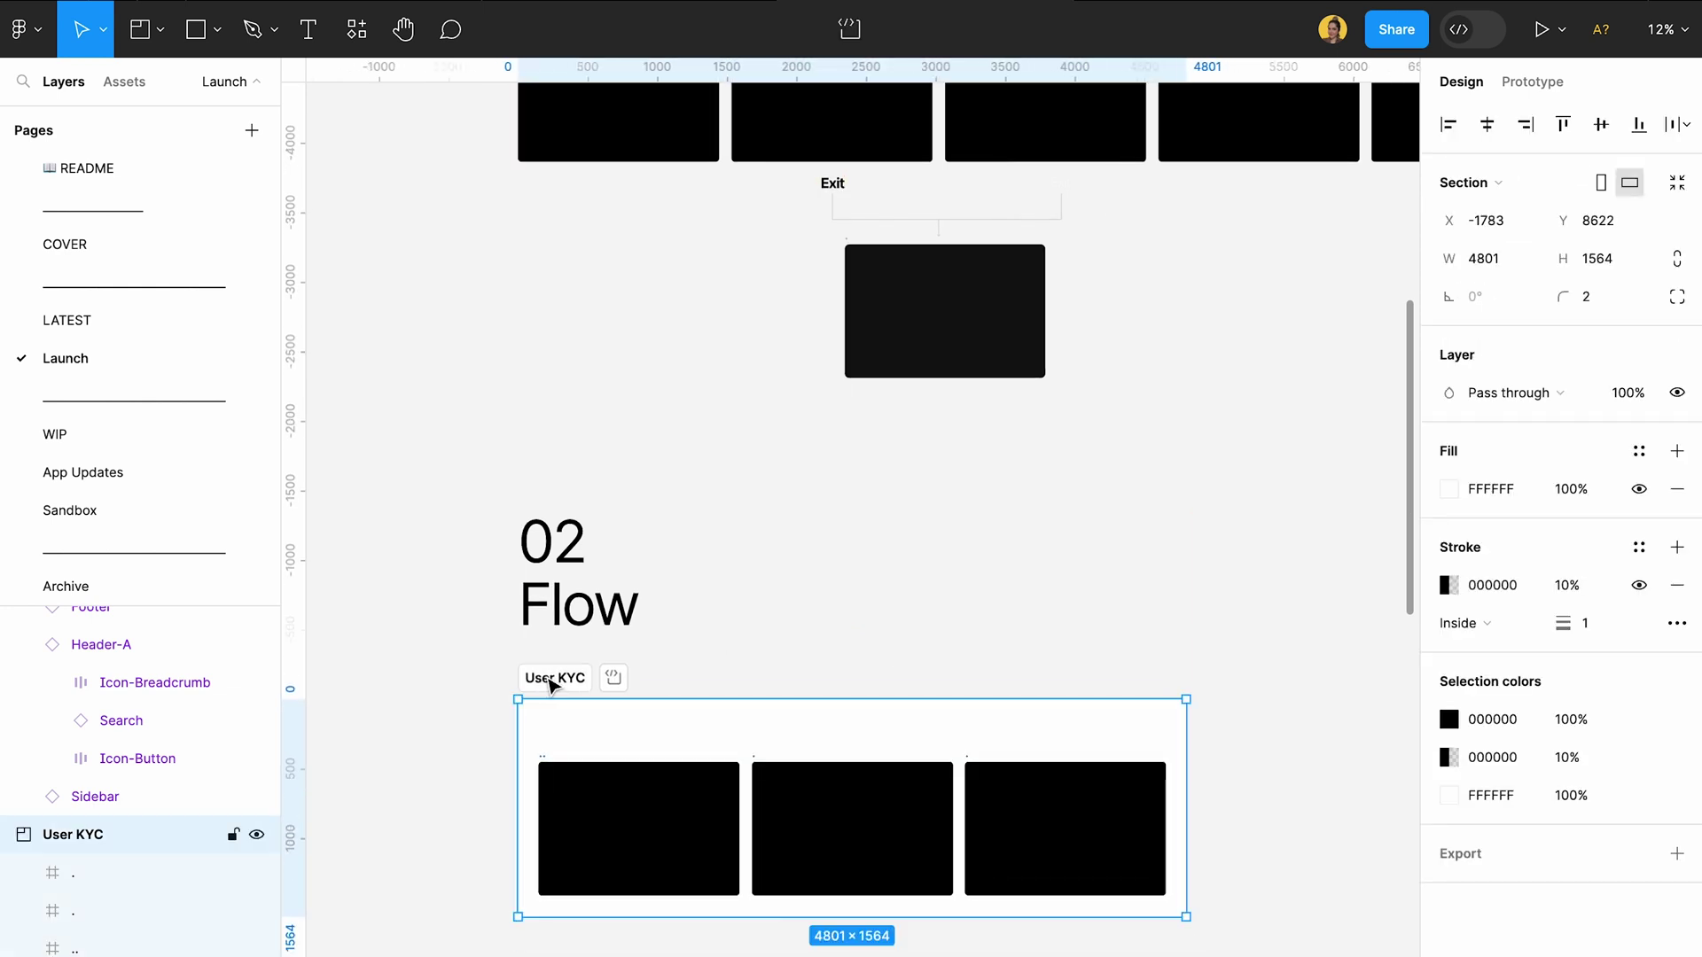
click(801, 630)
- Go to the 00 Polish & Specs heading, open its text for editing and leave it without changes
scroll(801, 630, down, 4)
scroll(780, 631, down, 4)
scroll(687, 633, up, 6)
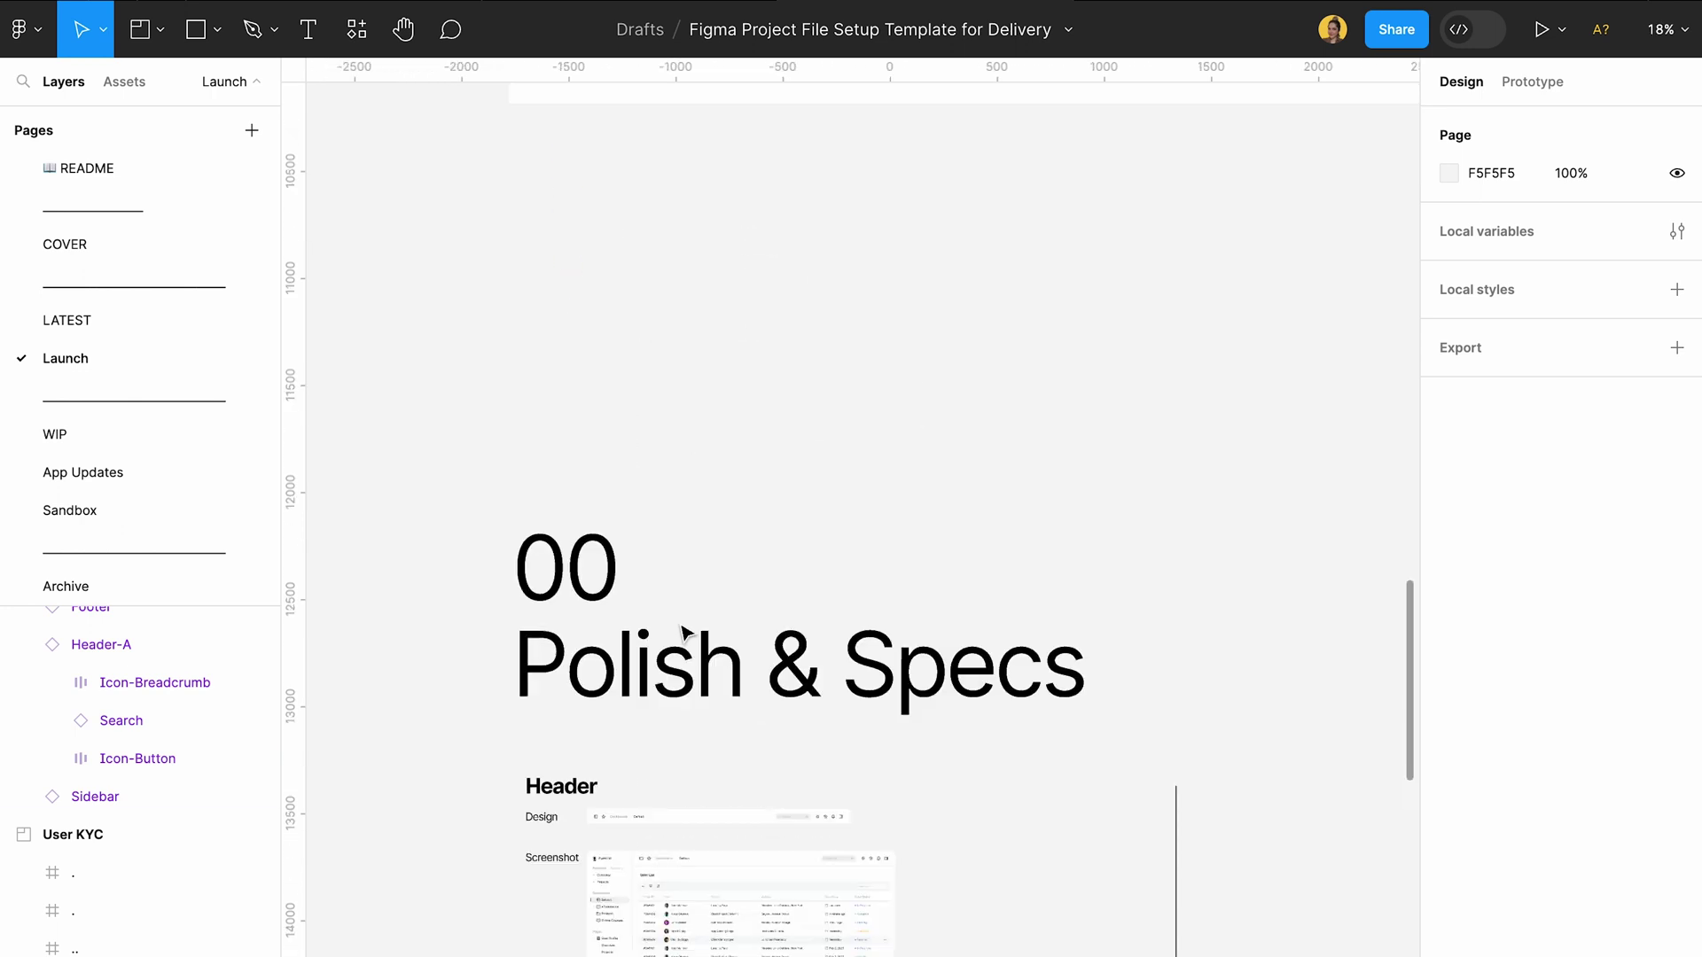
double_click(580, 621)
click(652, 656)
key(Escape)
click(570, 397)
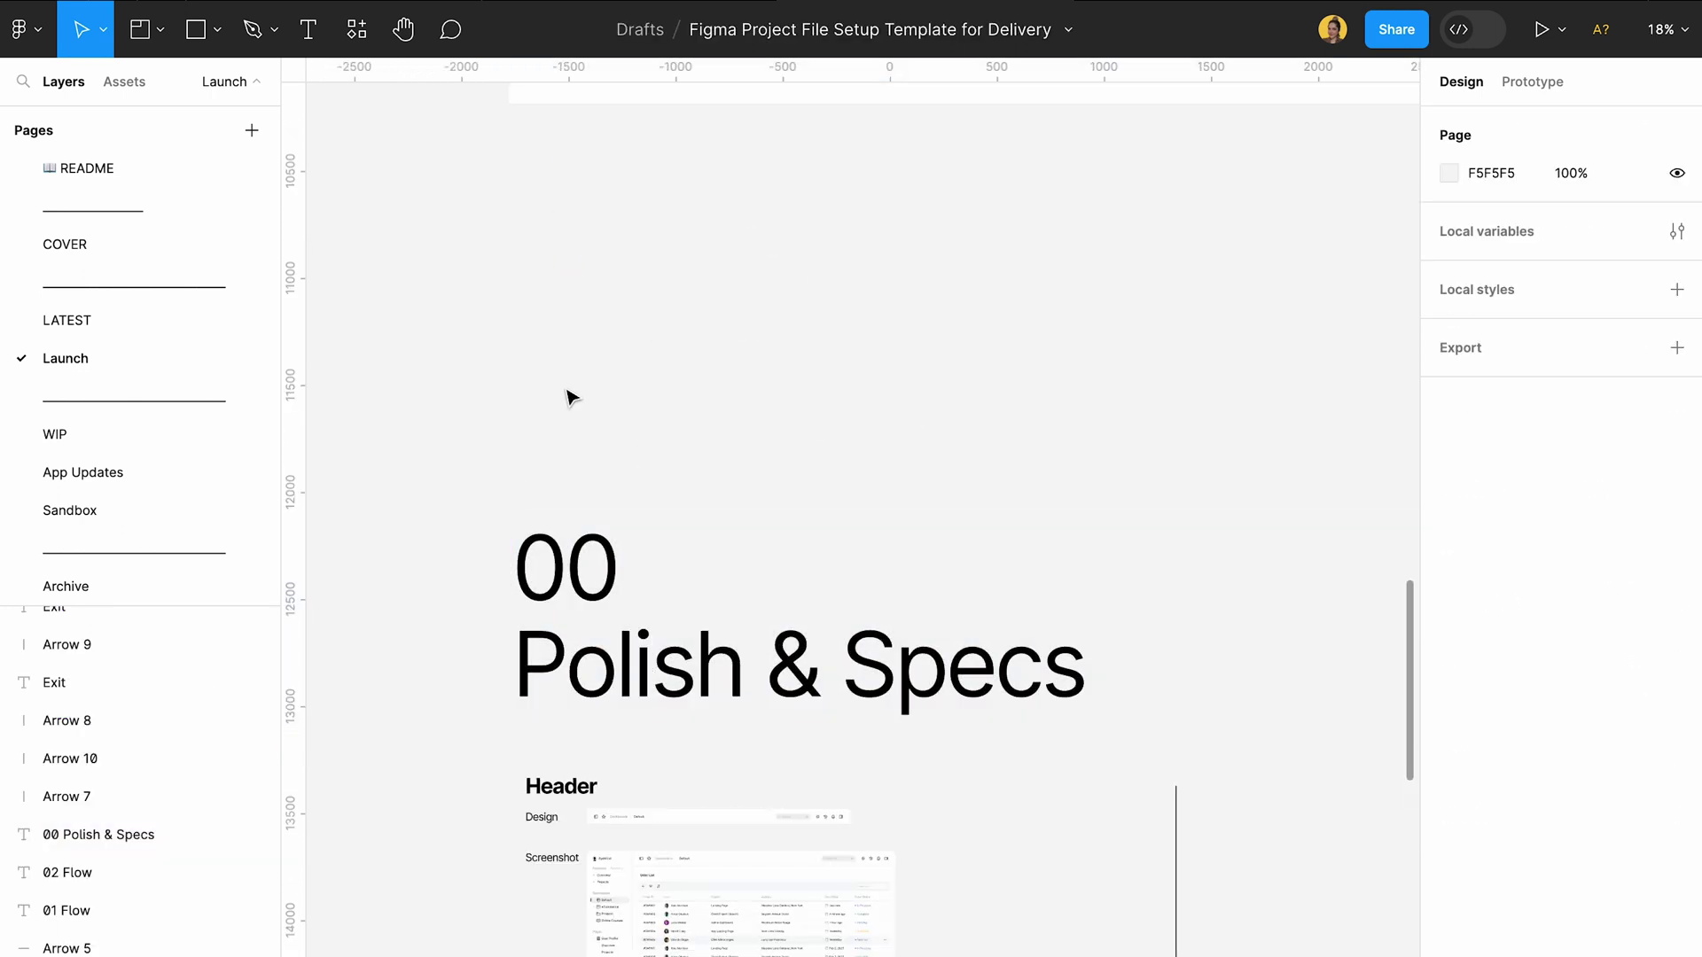
- Examine the Header design, screenshot and annotated Dahsboard specs under Polish & Specs, and select the Order List-B screenshot
scroll(497, 638, down, 5)
scroll(632, 540, up, 5)
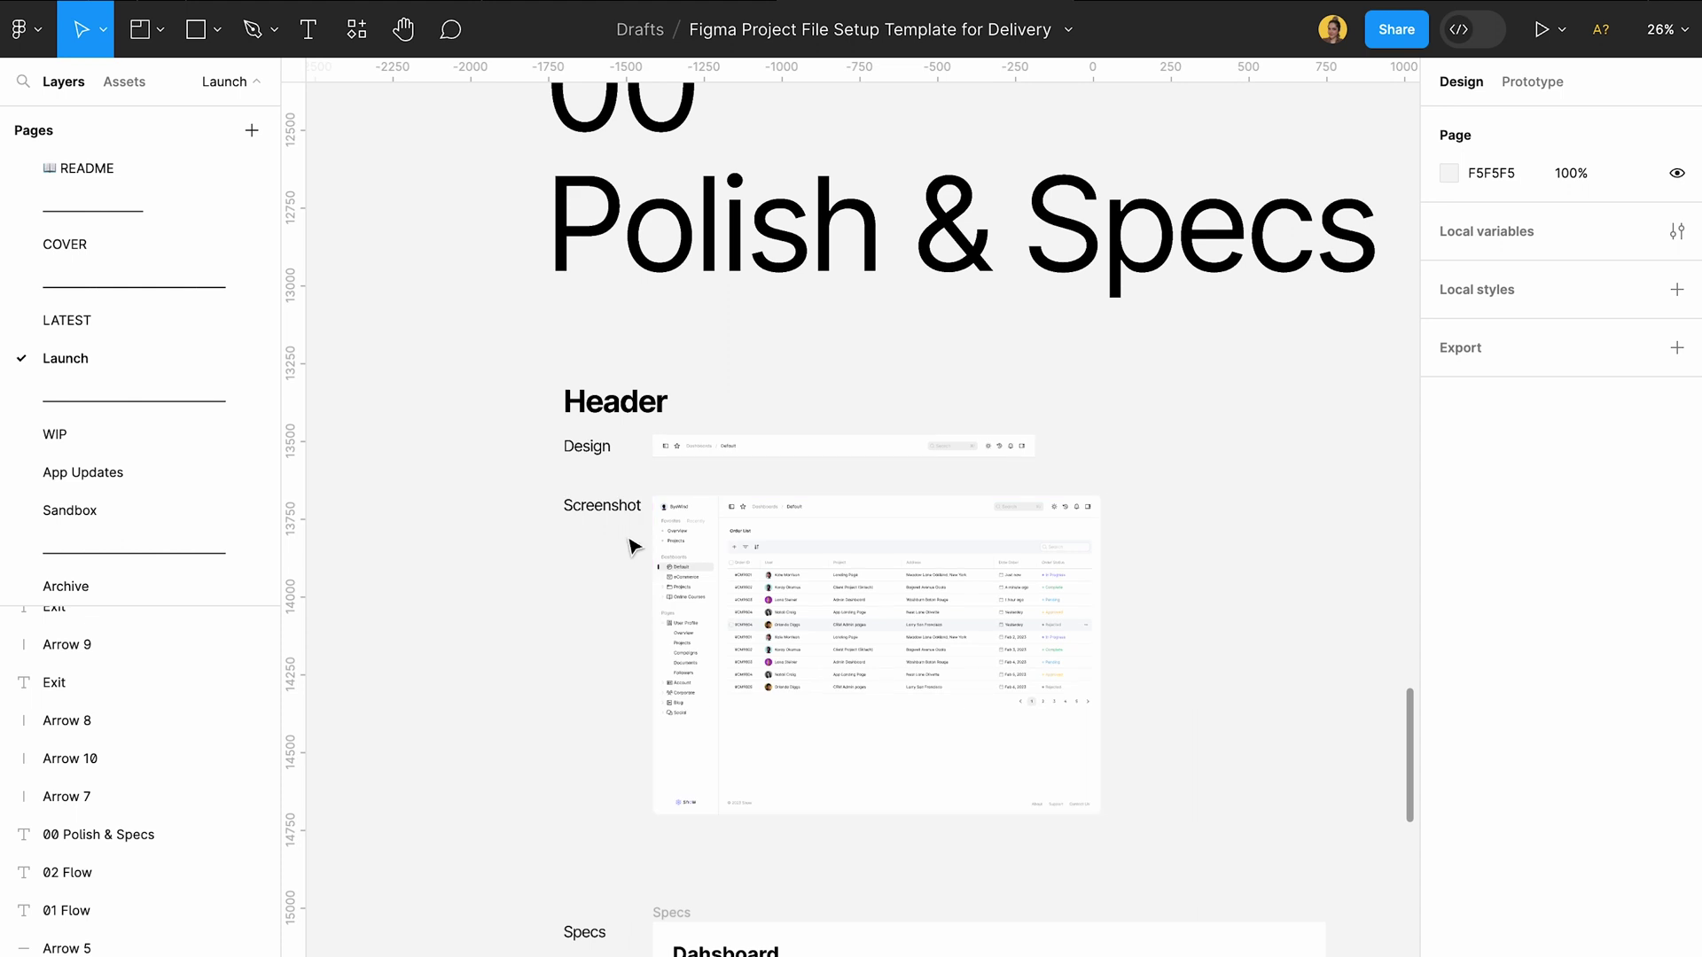
scroll(779, 632, down, 10)
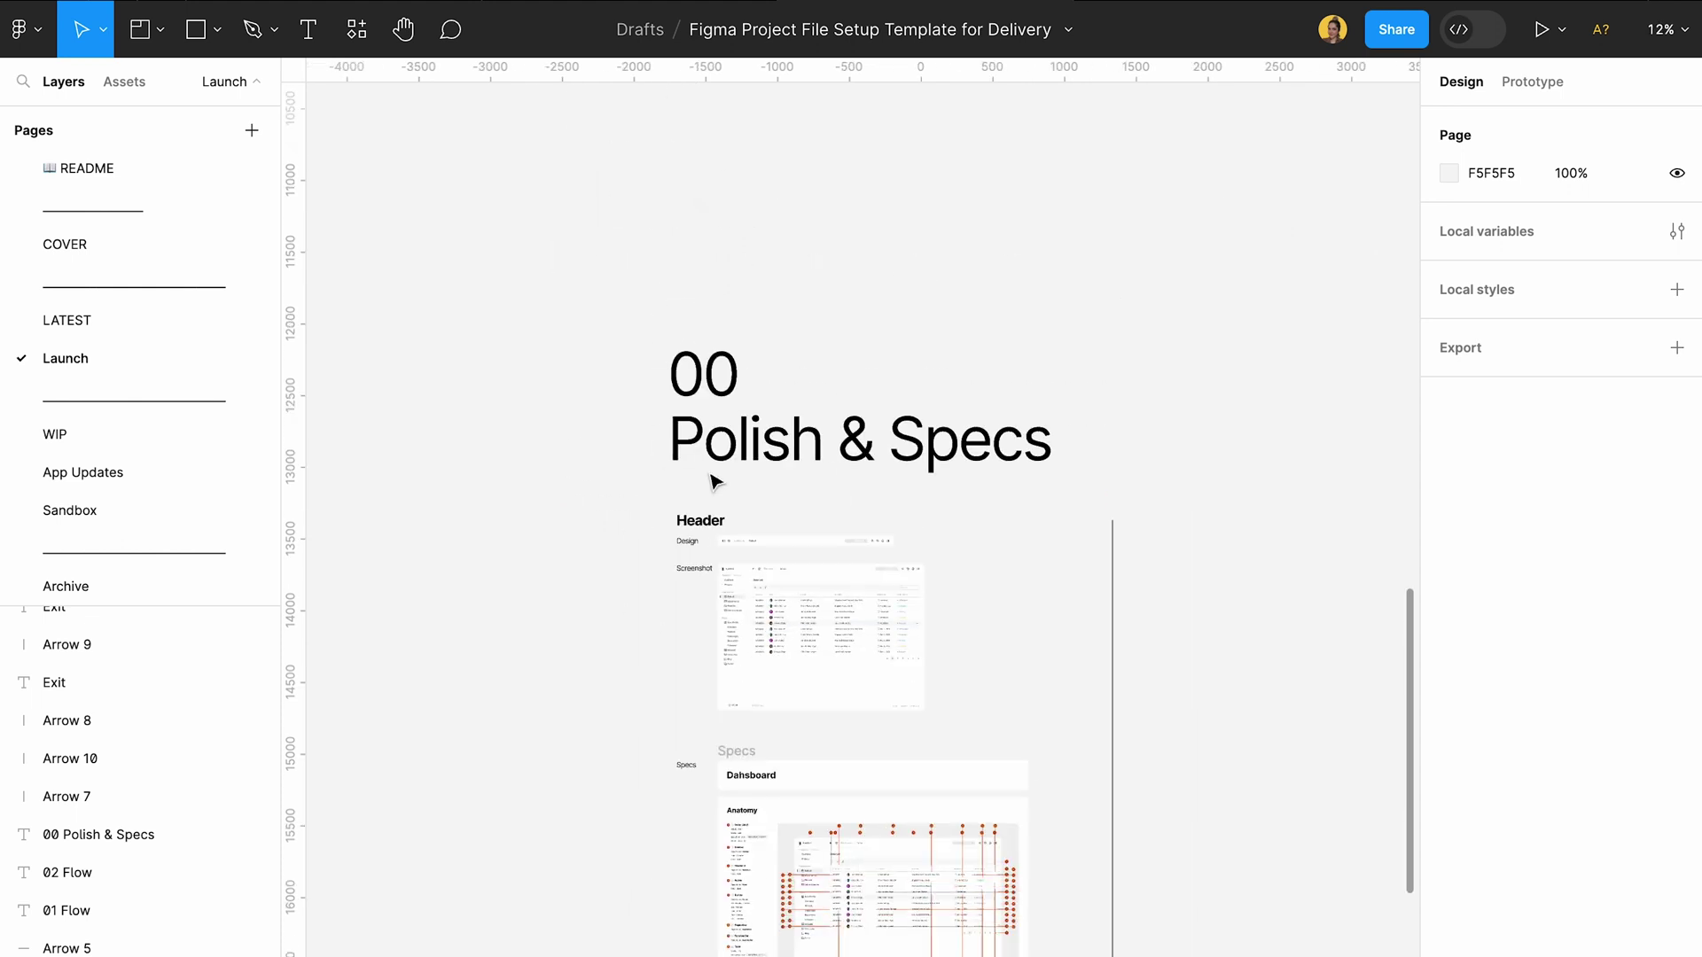
scroll(1022, 491, right, 2)
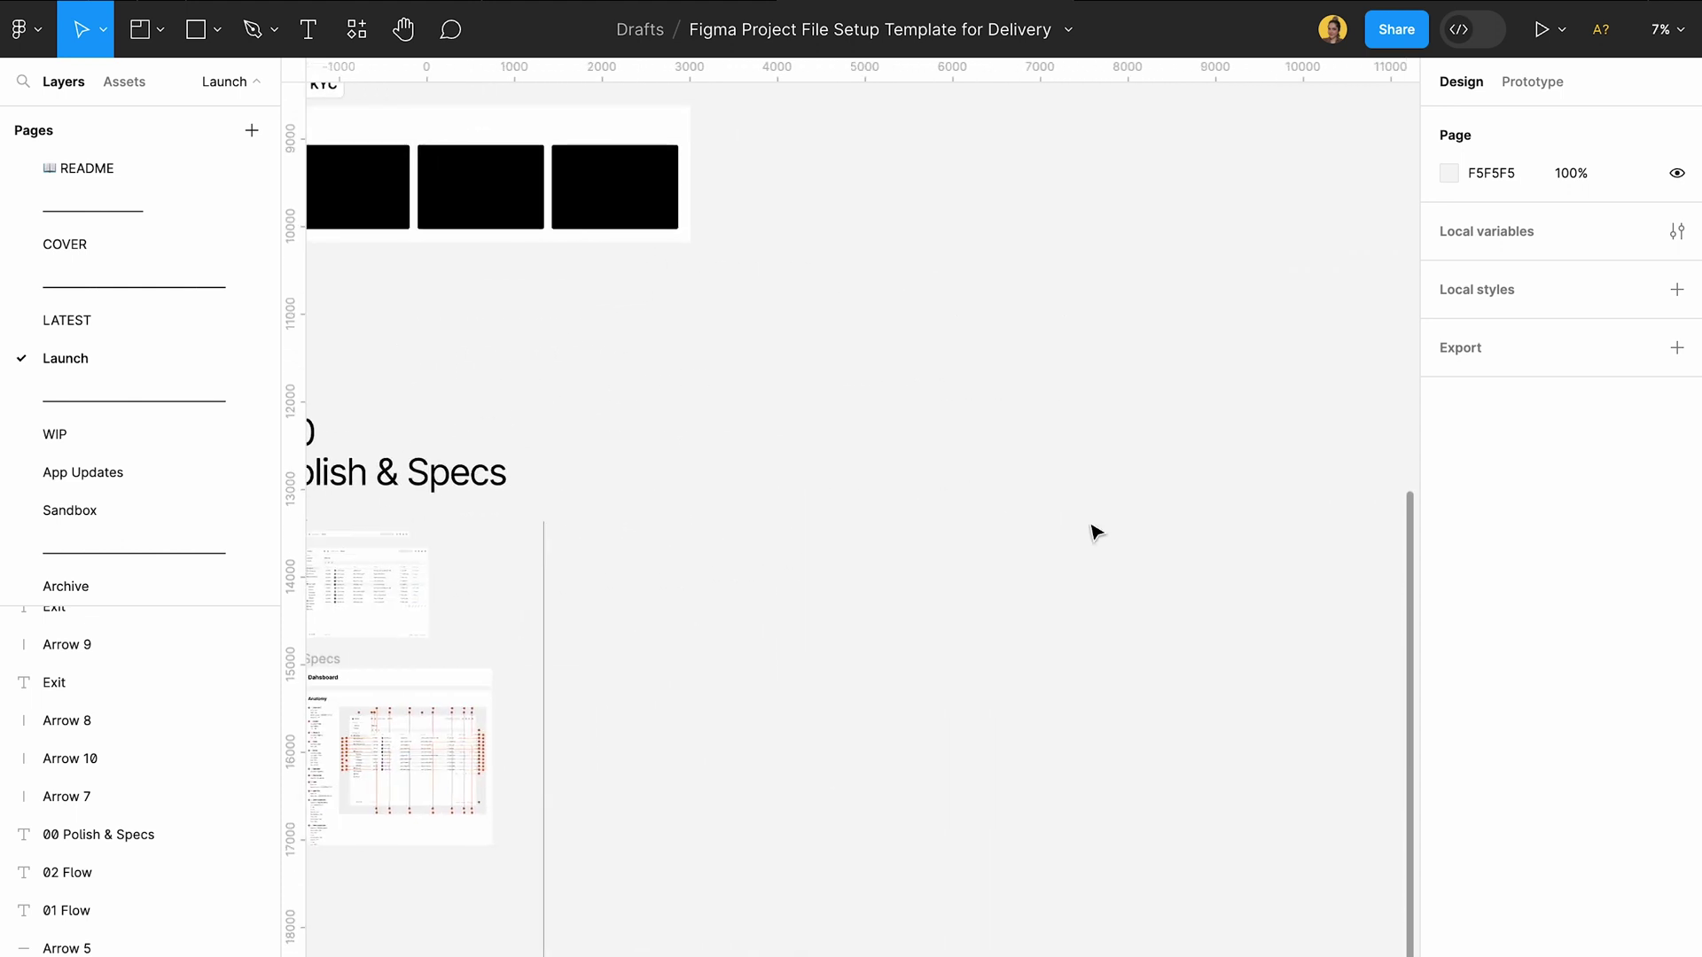
scroll(619, 695, up, 5)
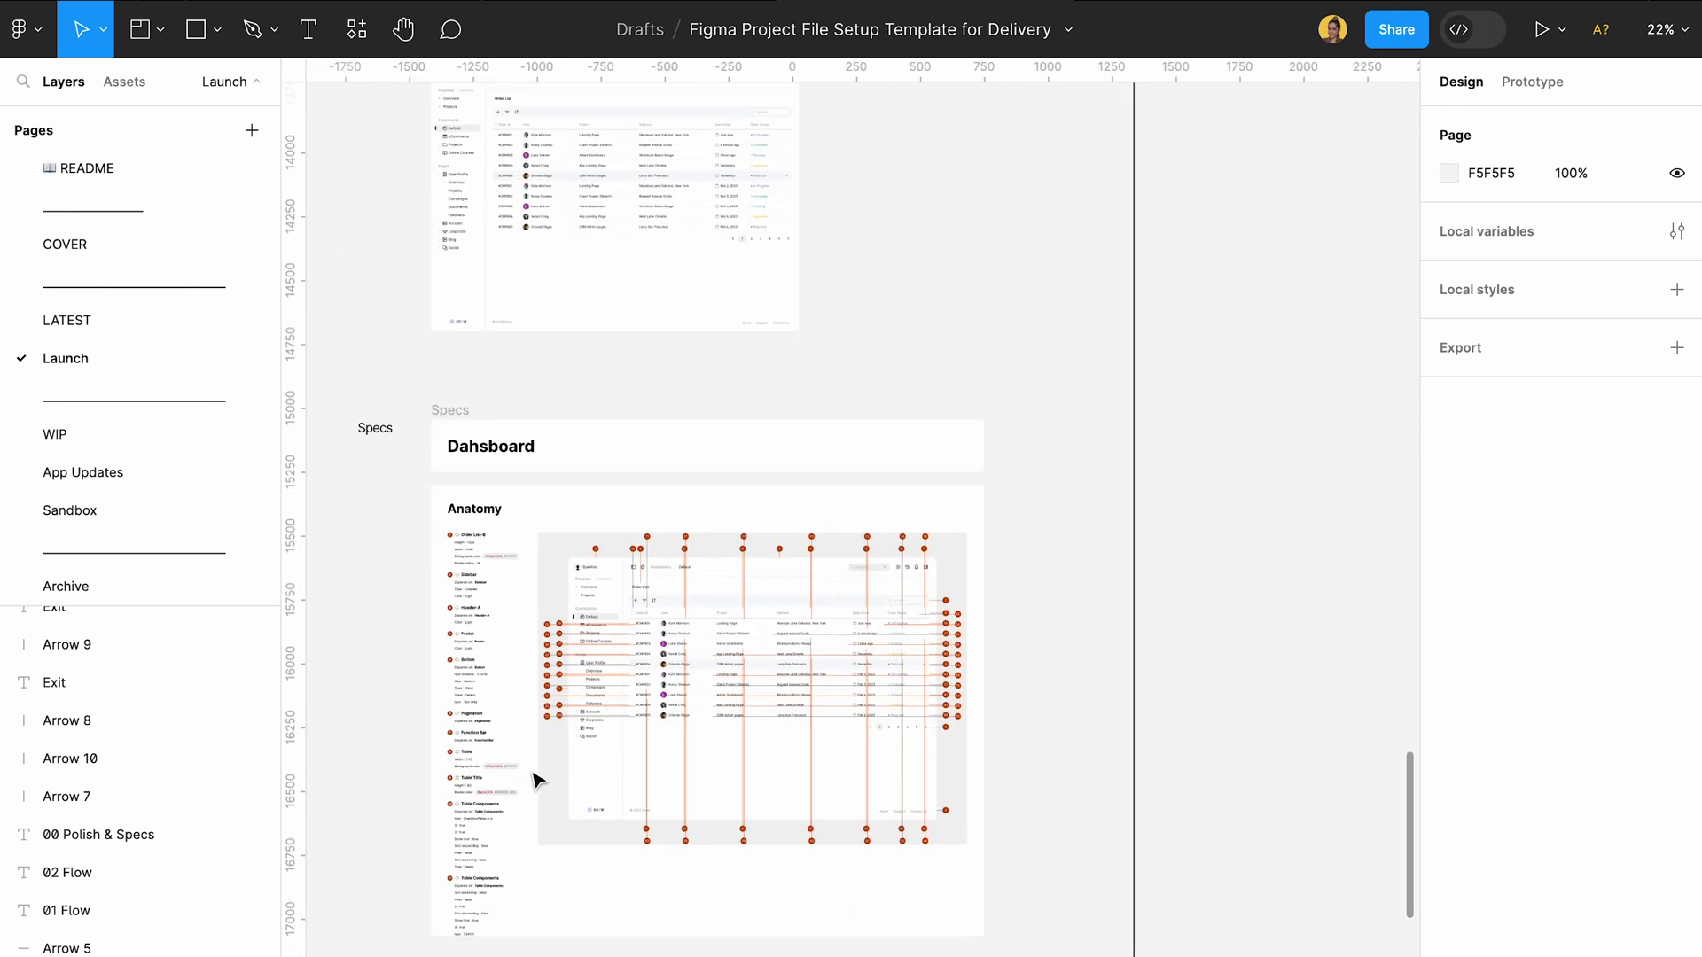
scroll(535, 774, up, 3)
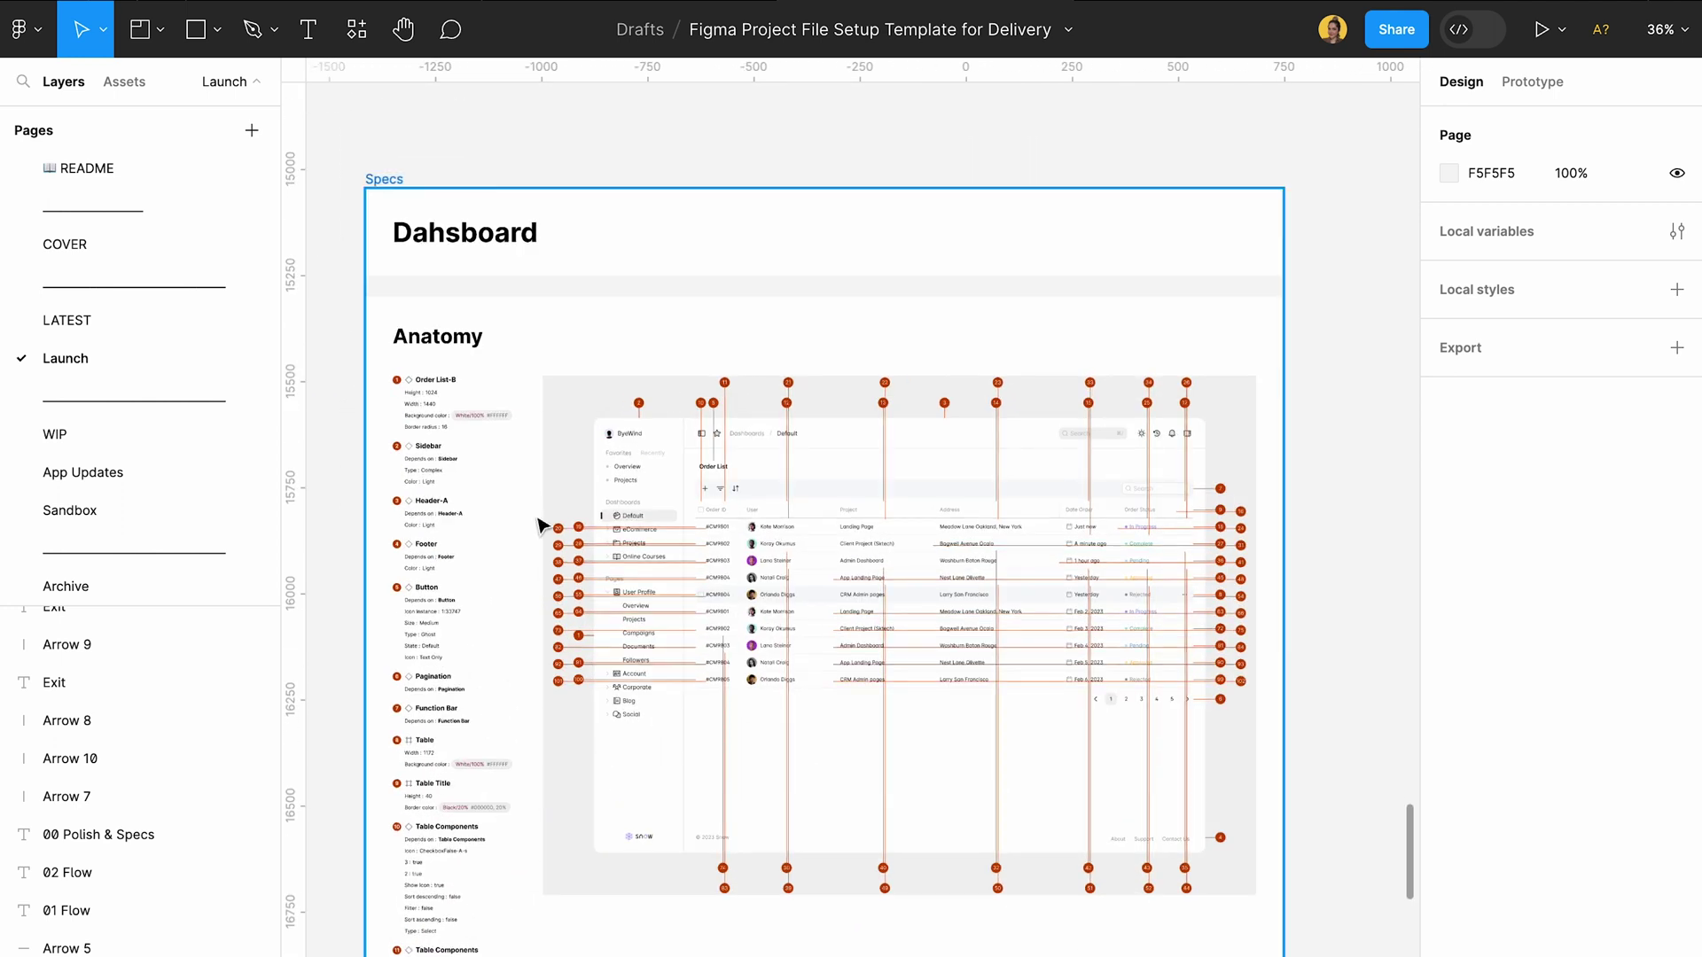
scroll(539, 521, up, 3)
scroll(541, 522, down, 3)
scroll(885, 409, up, 10)
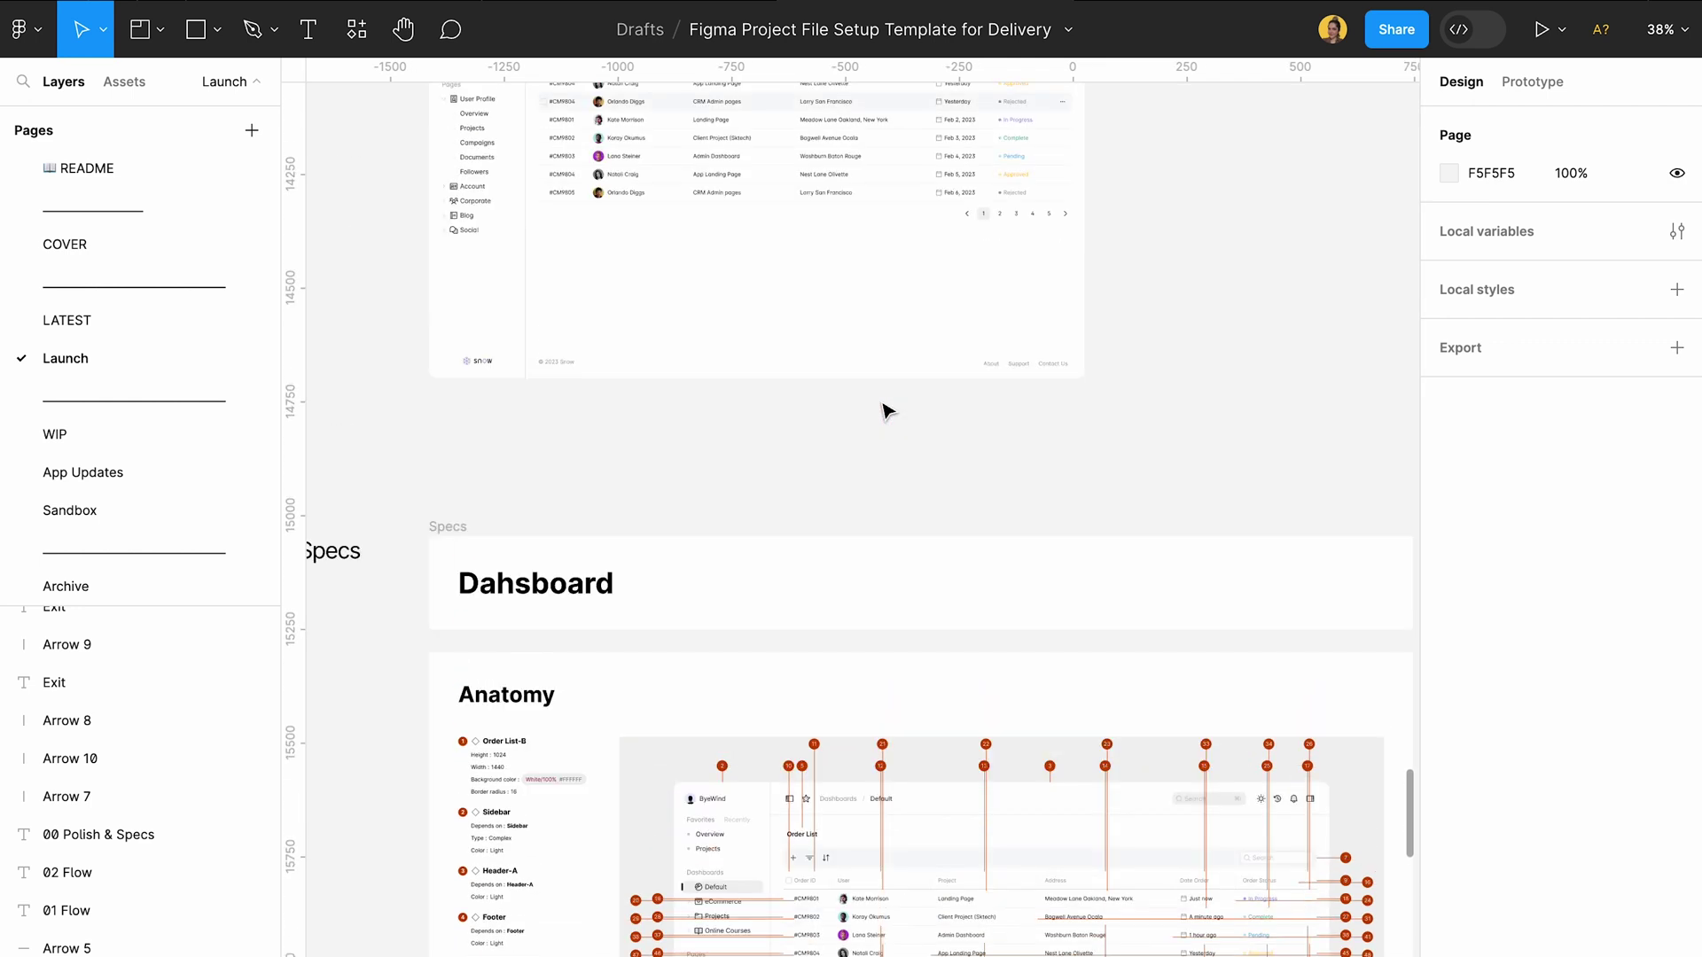
click(710, 281)
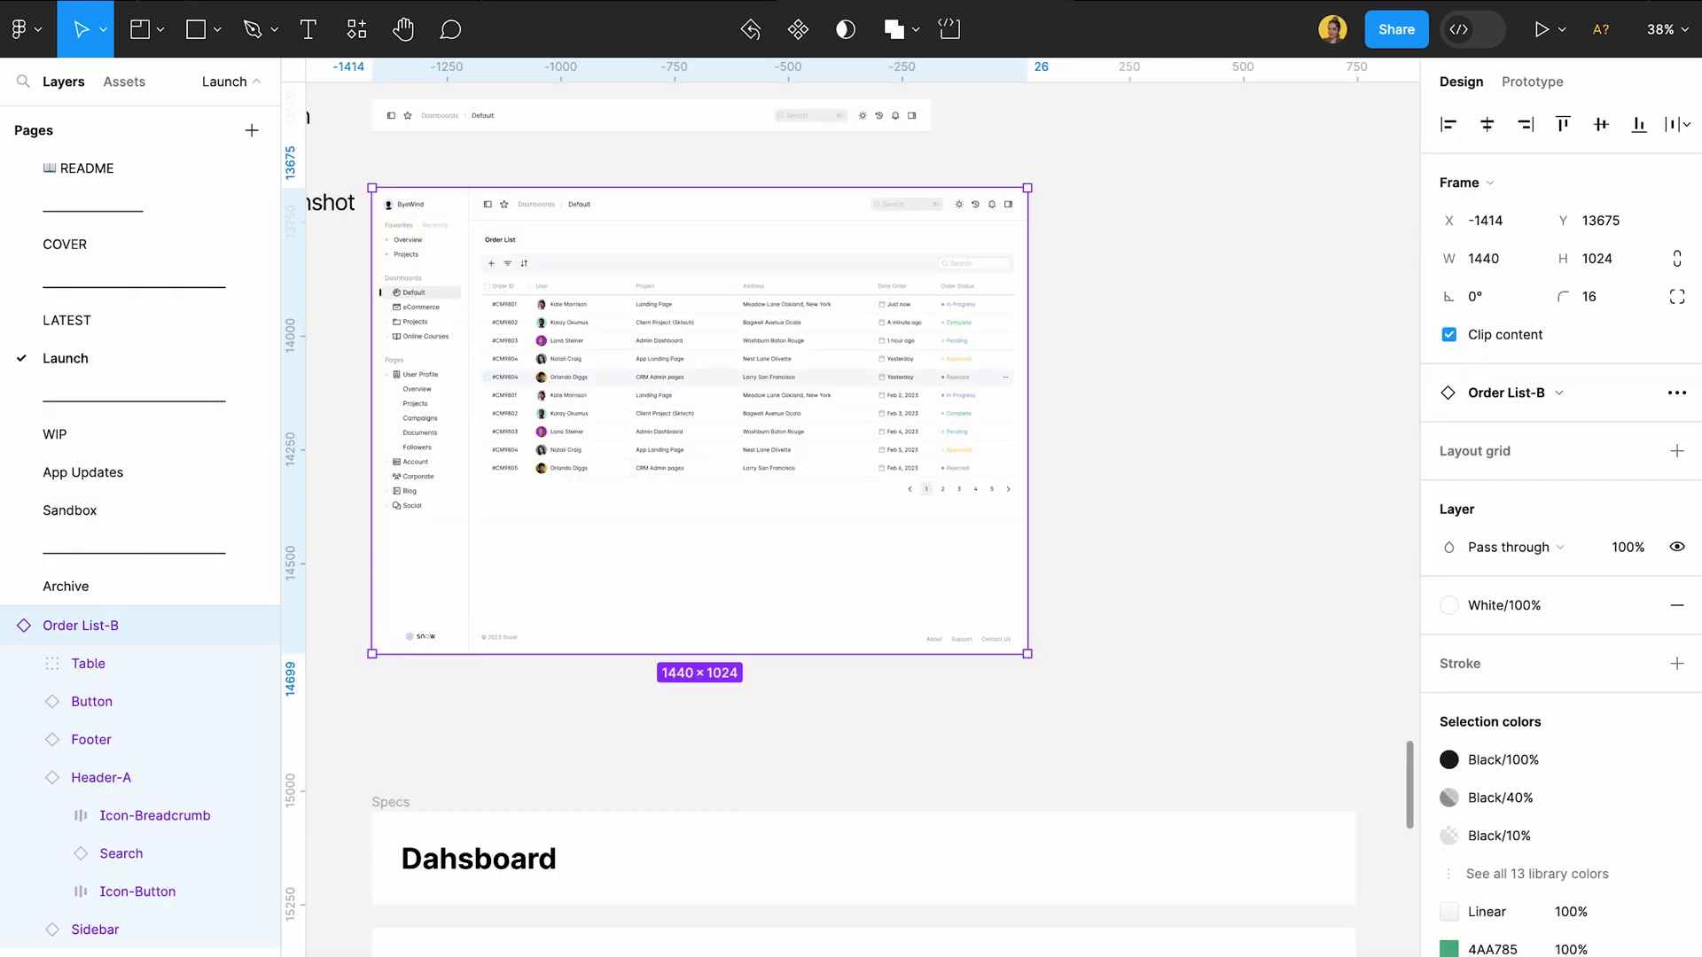
- Select the annotated Artwork frame in the Anatomy part of the Dahsboard specs
scroll(734, 361, down, 5)
click(672, 707)
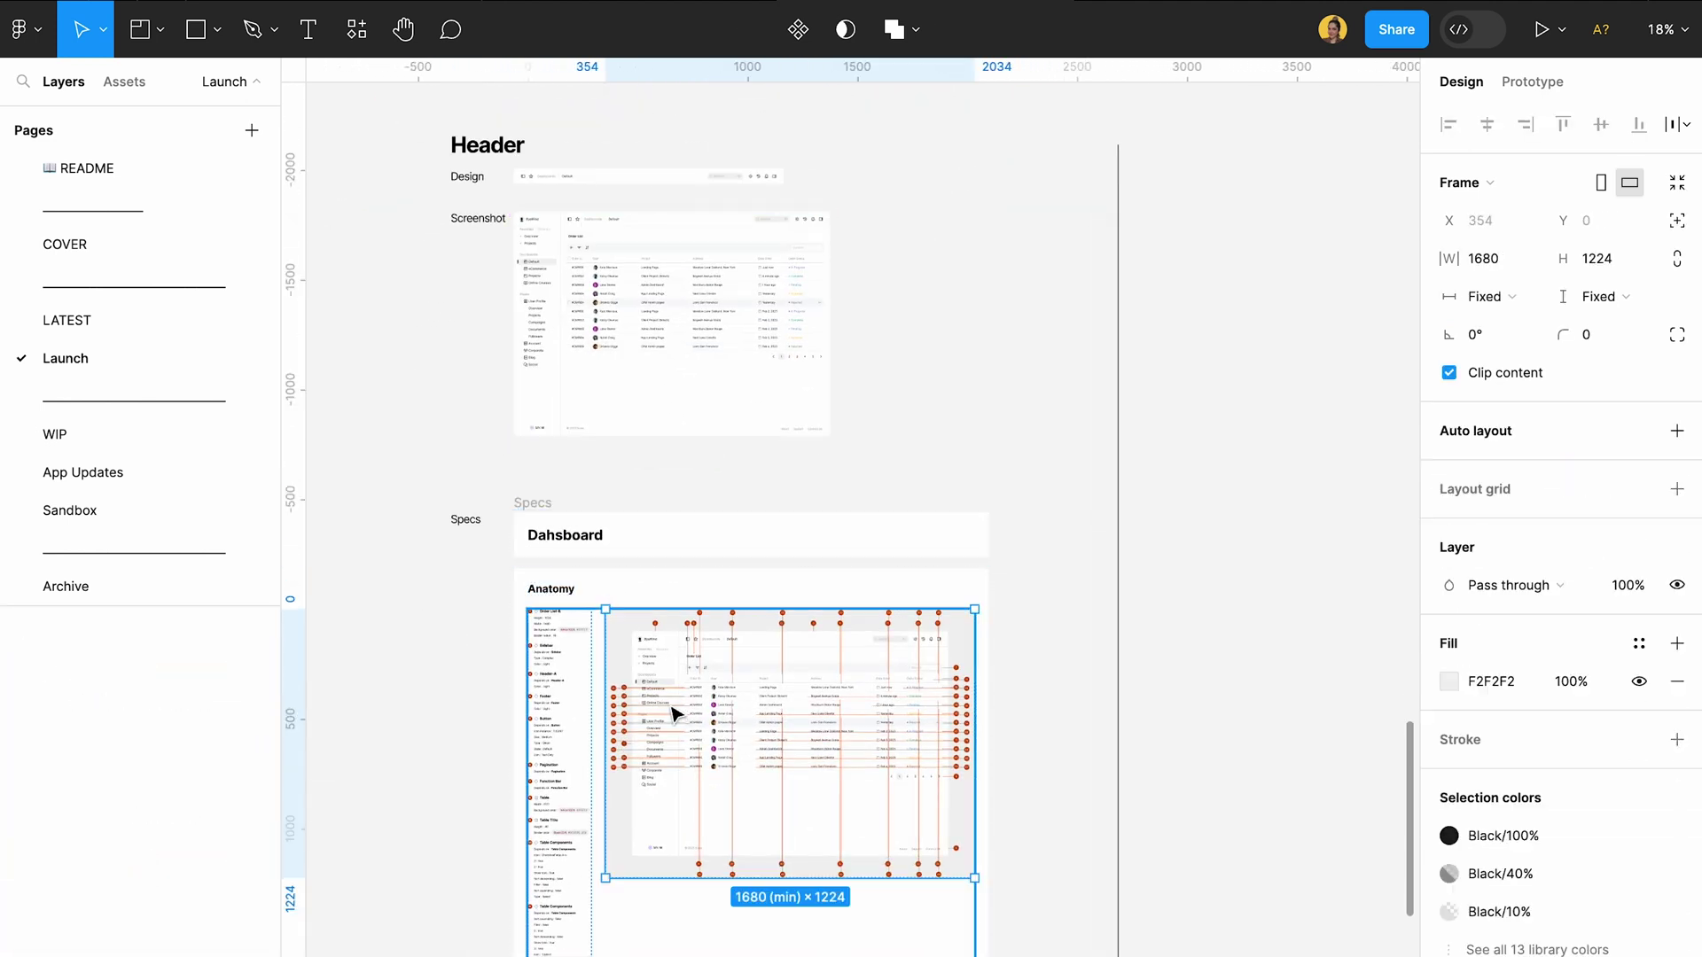
double_click(671, 705)
click(612, 802)
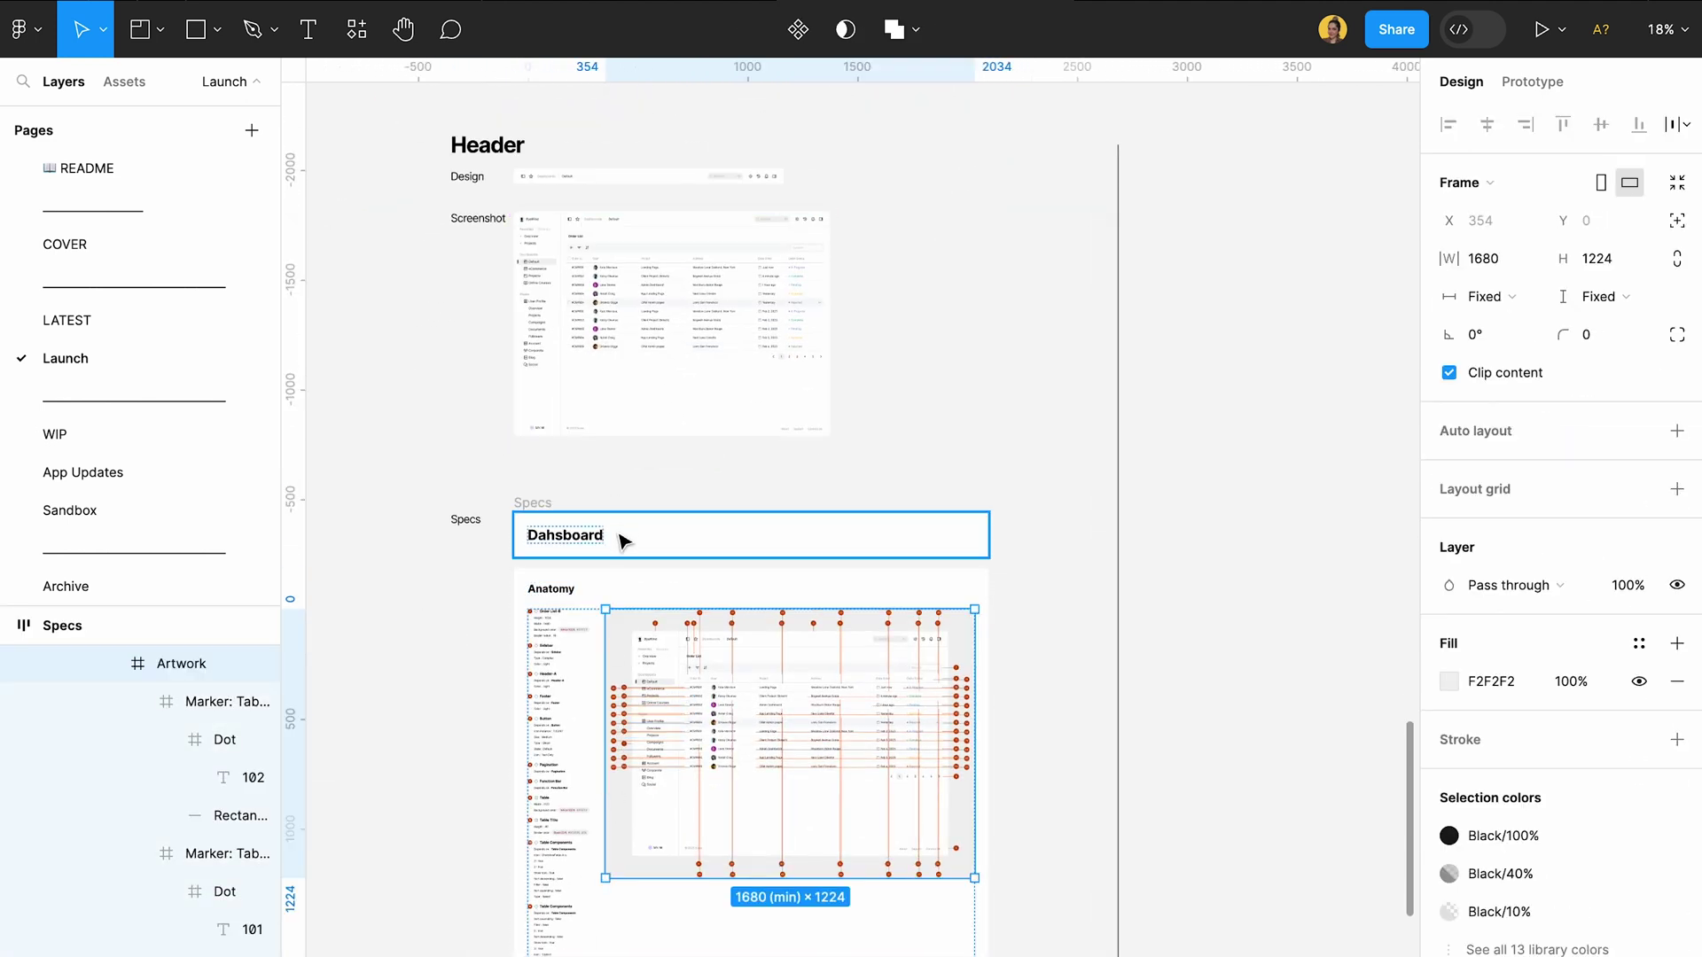
- Inspect the Sidebar, Header-A and Table layers of the Order List-B screenshot by selecting each one inside it
scroll(618, 535, up, 6)
scroll(673, 656, up, 5)
click(550, 722)
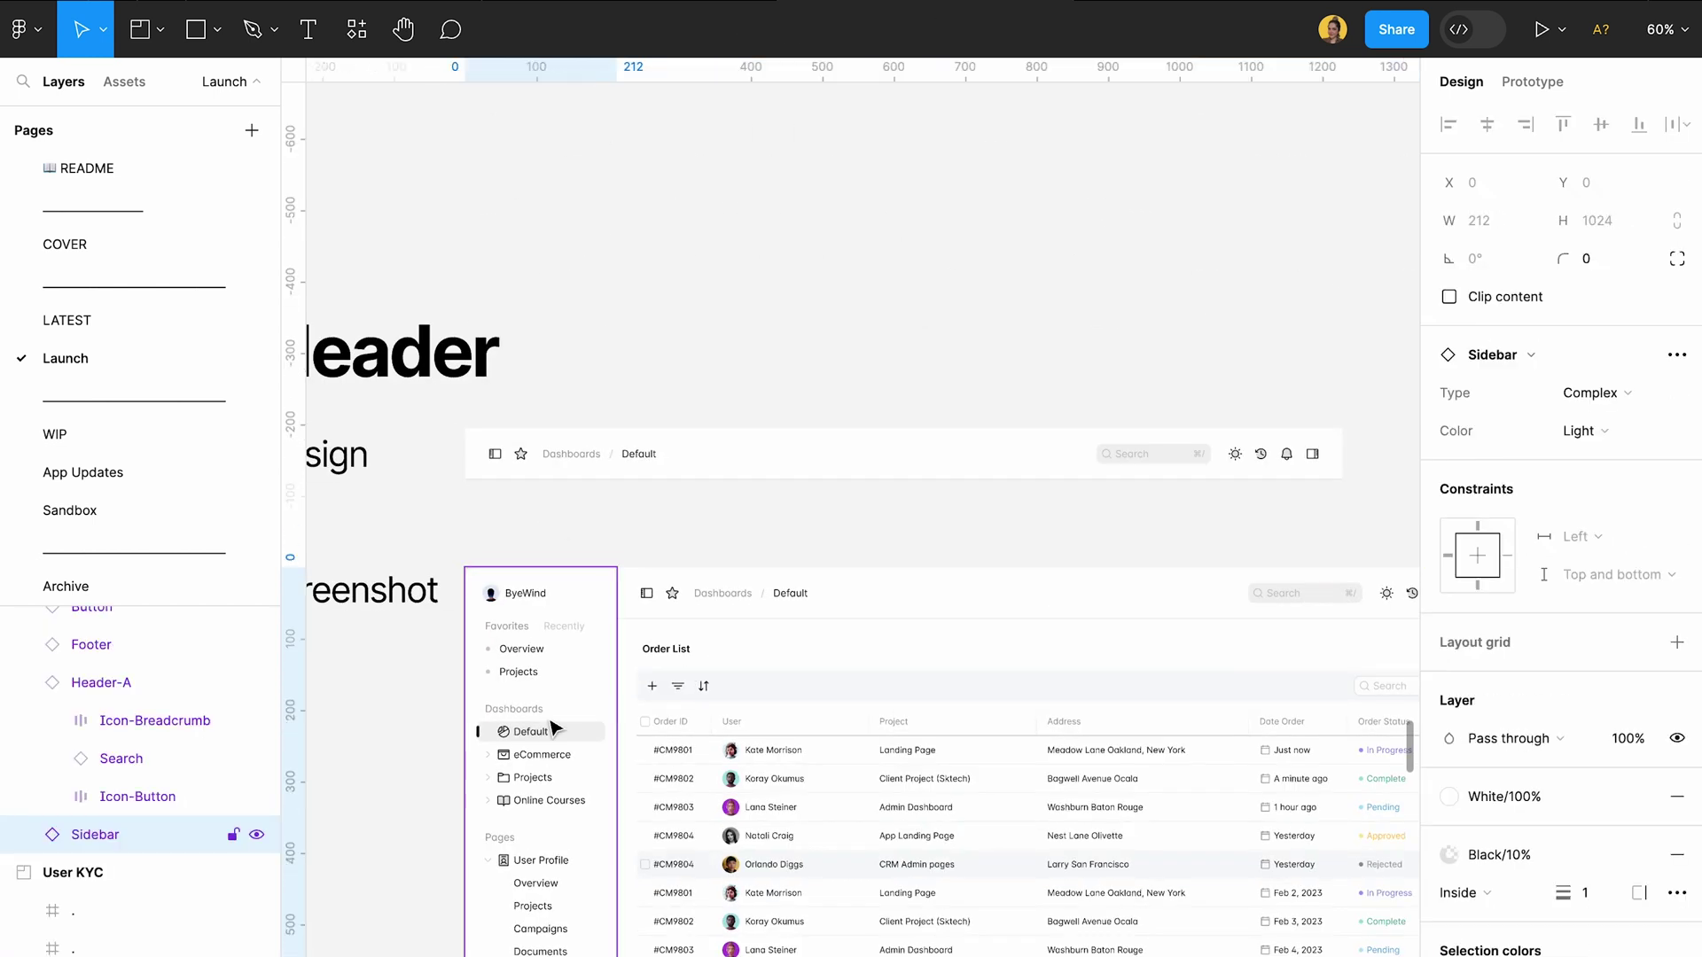
click(599, 635)
click(607, 588)
scroll(631, 589, right, 2)
scroll(631, 589, down, 1)
click(706, 524)
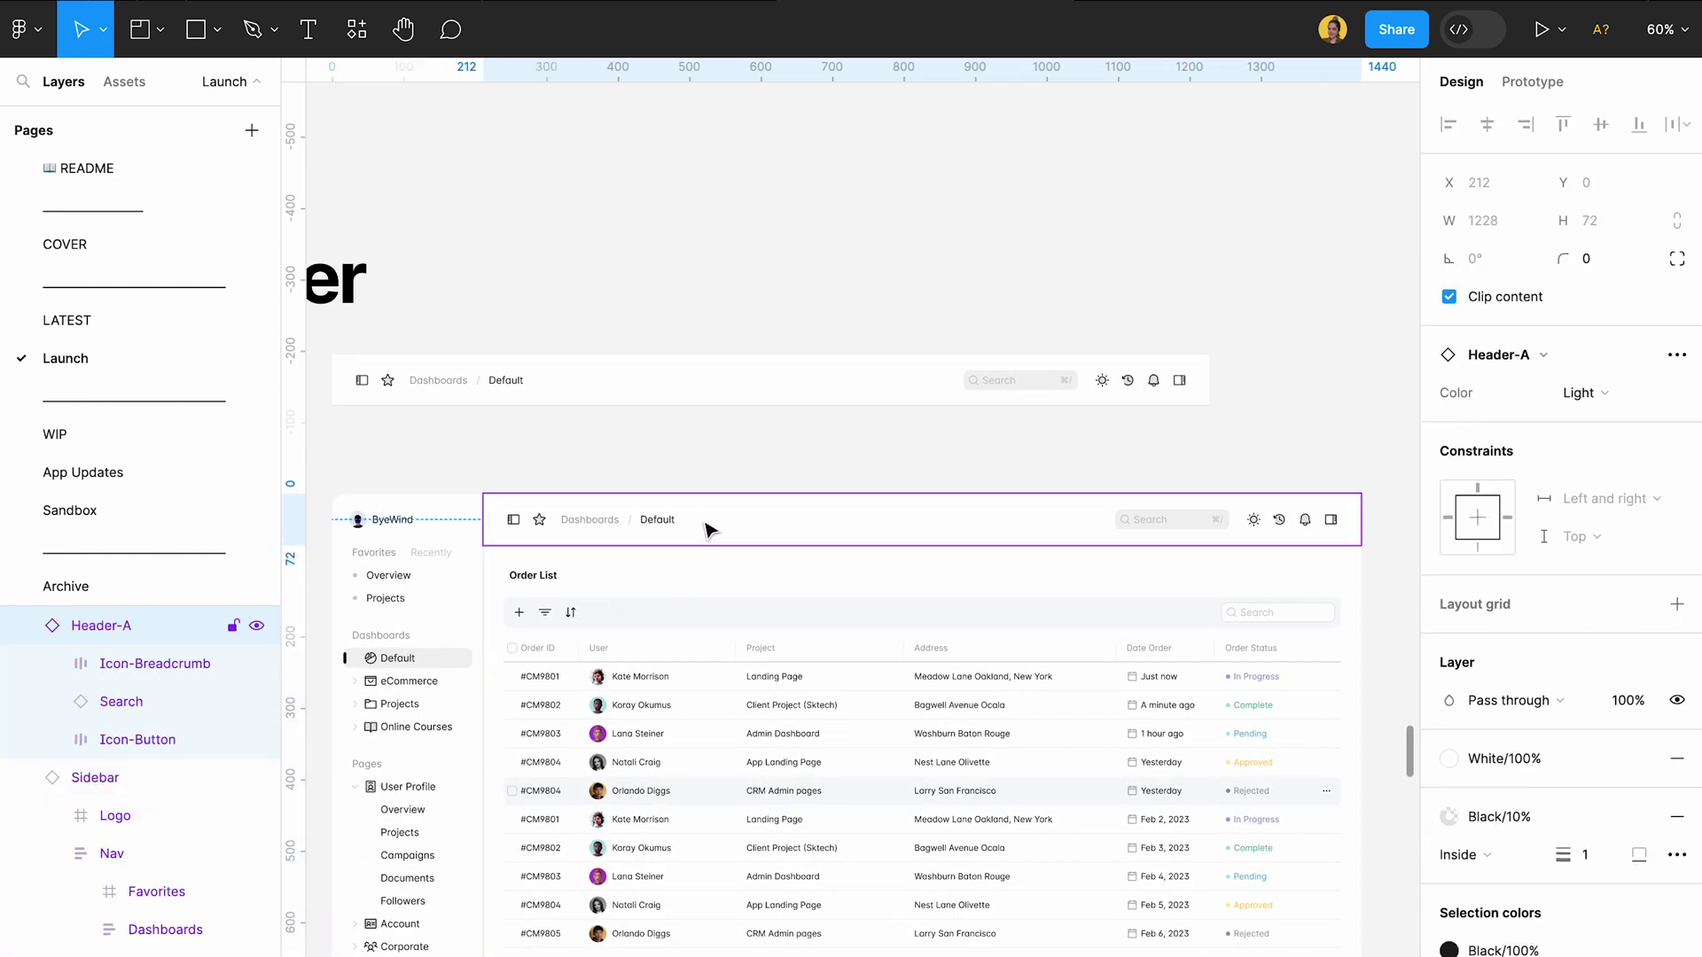
scroll(709, 530, down, 5)
click(706, 582)
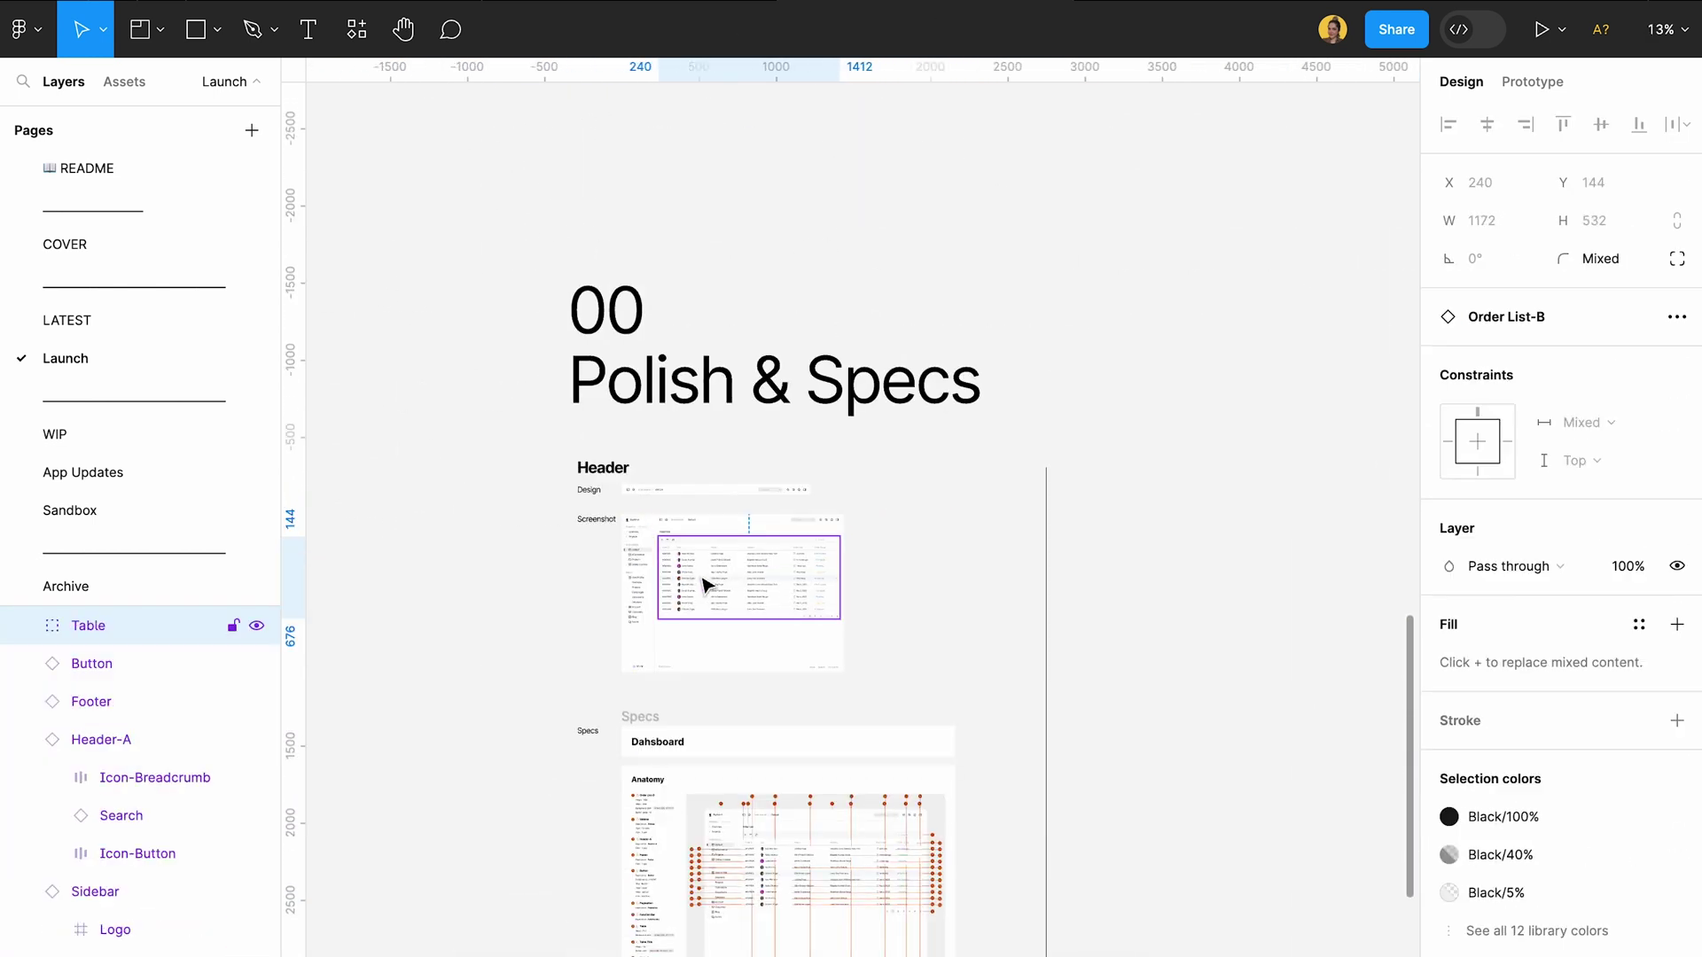
- Examine the annotated Anatomy artwork in the Dahsboard specs, clear the selection and review the Polish & Specs area alongside the flows
scroll(752, 521, up, 3)
scroll(752, 521, down, 5)
scroll(683, 916, down, 6)
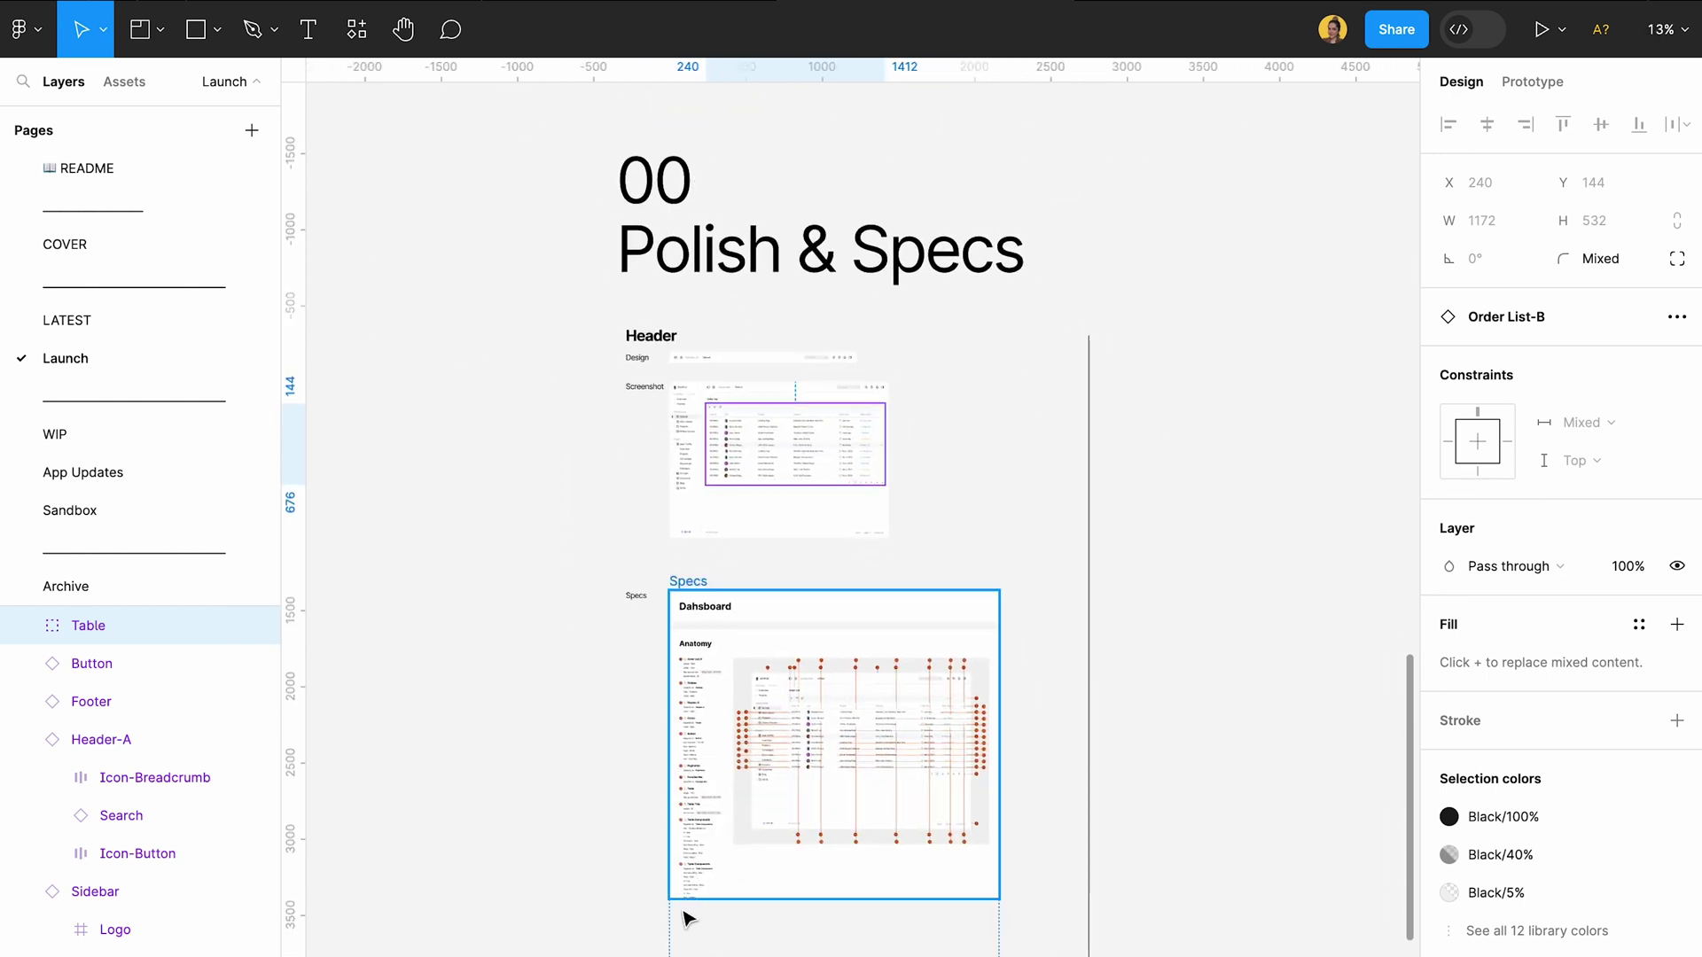
scroll(929, 560, up, 2)
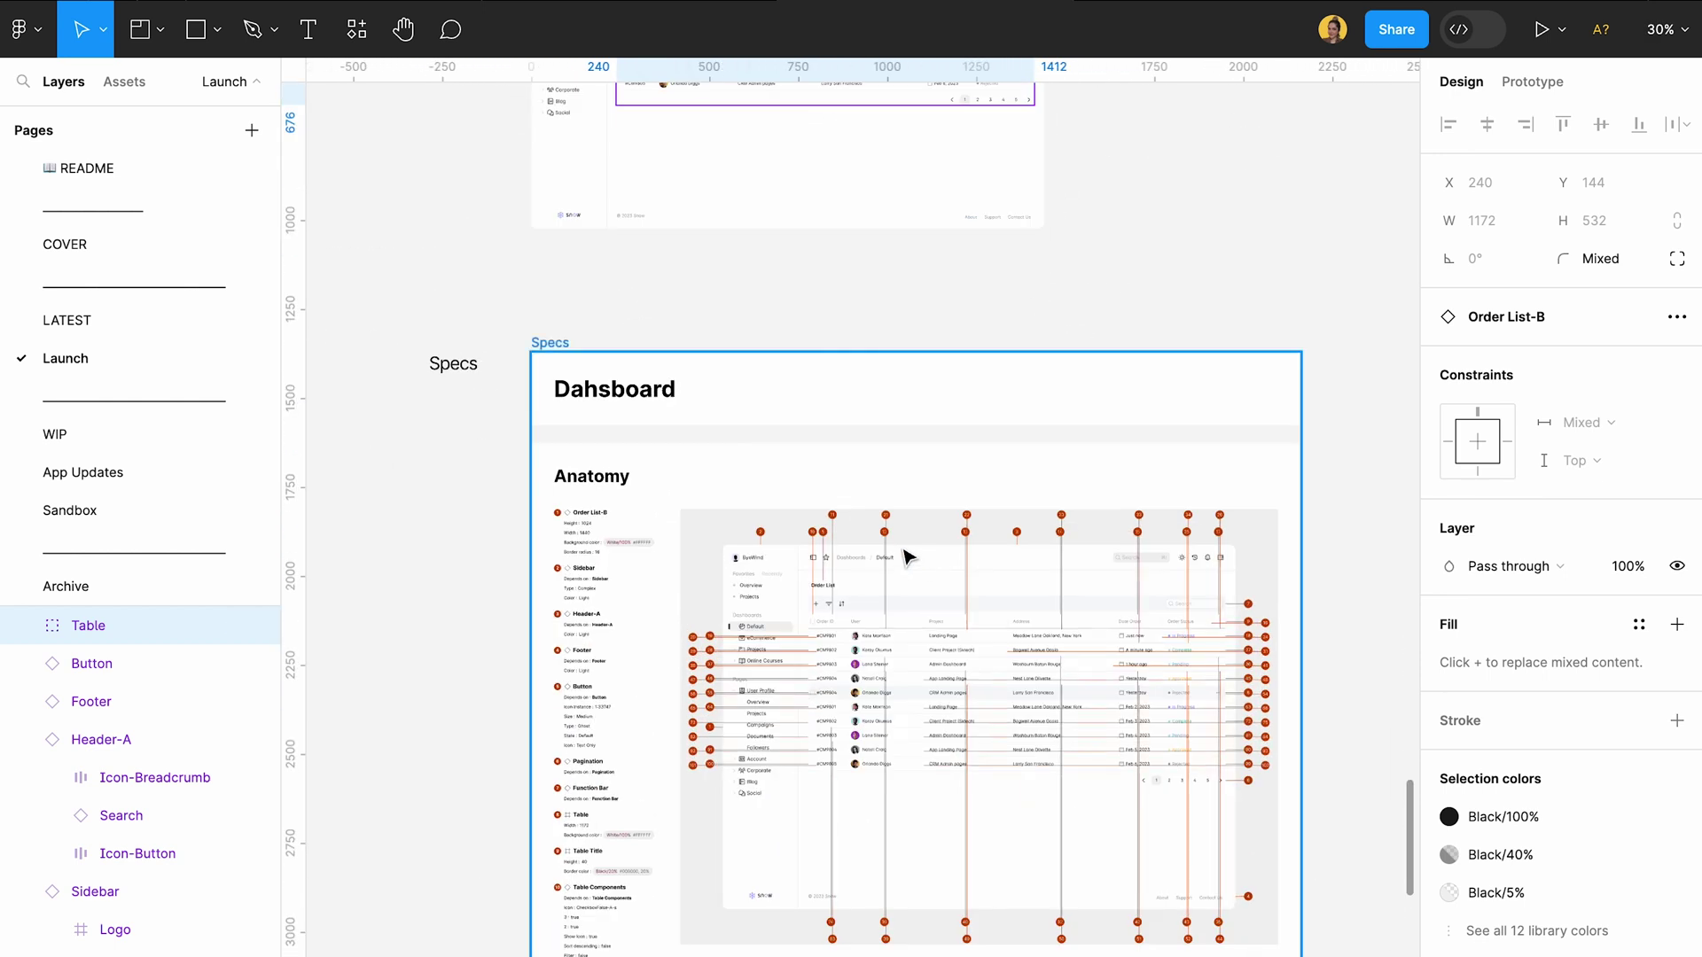
scroll(993, 517, down, 1)
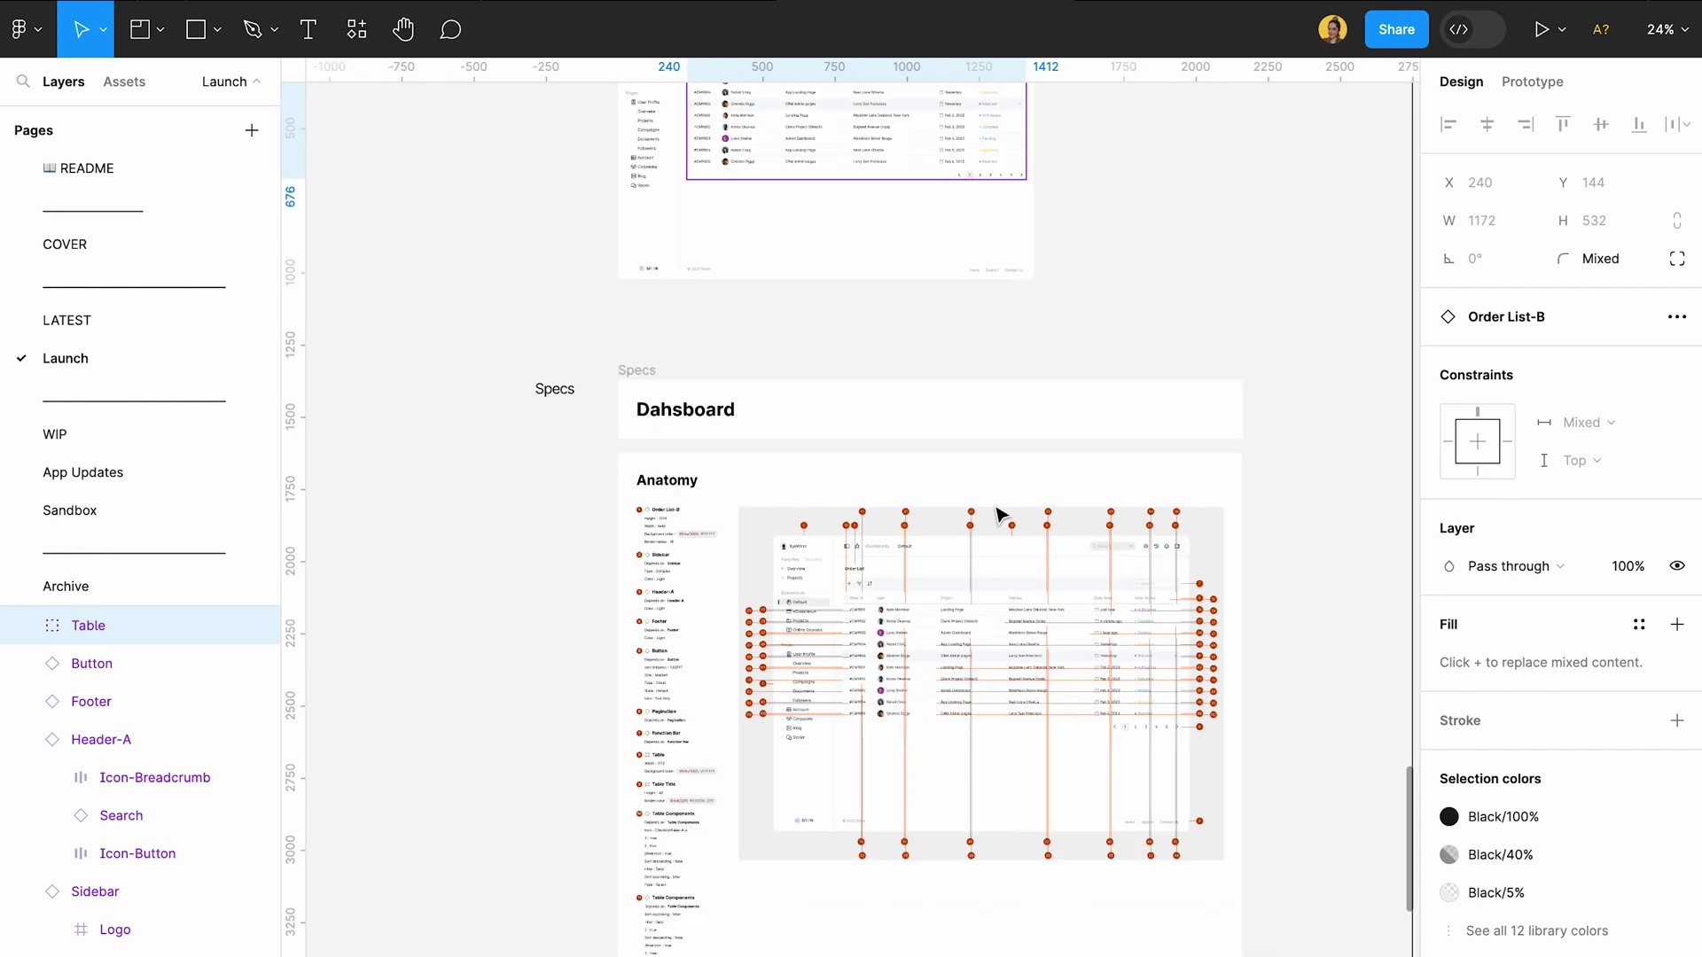
click(1071, 330)
scroll(897, 339, right, 3)
scroll(897, 338, up, 1)
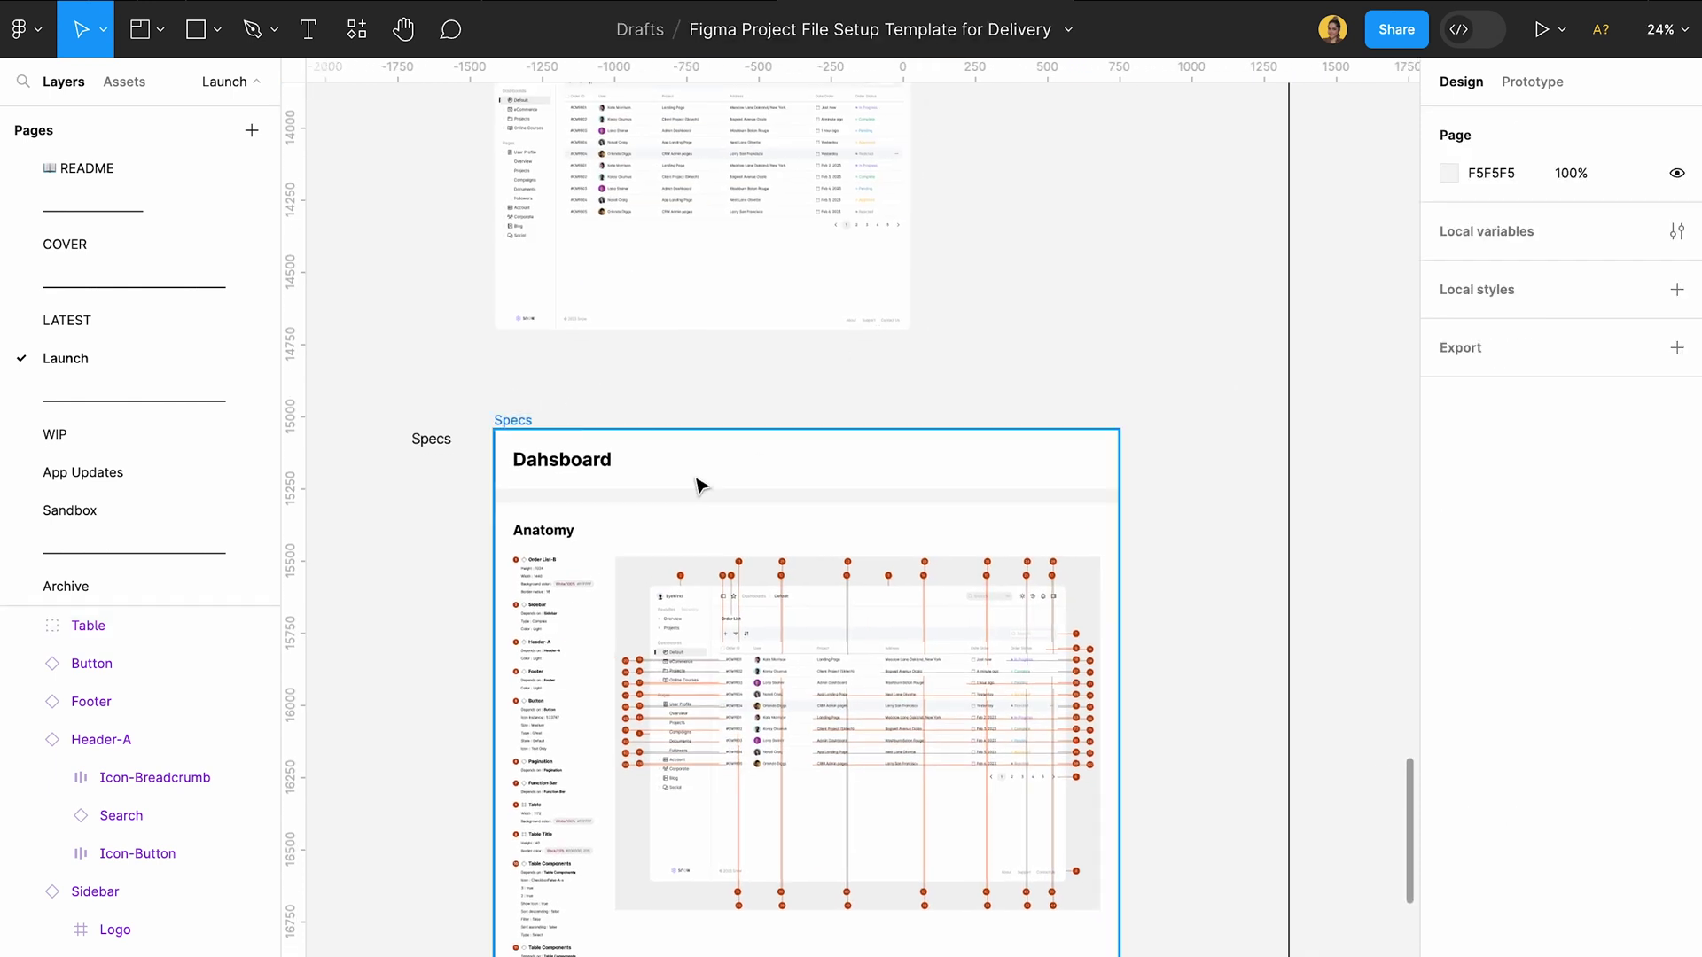
scroll(685, 451, down, 3)
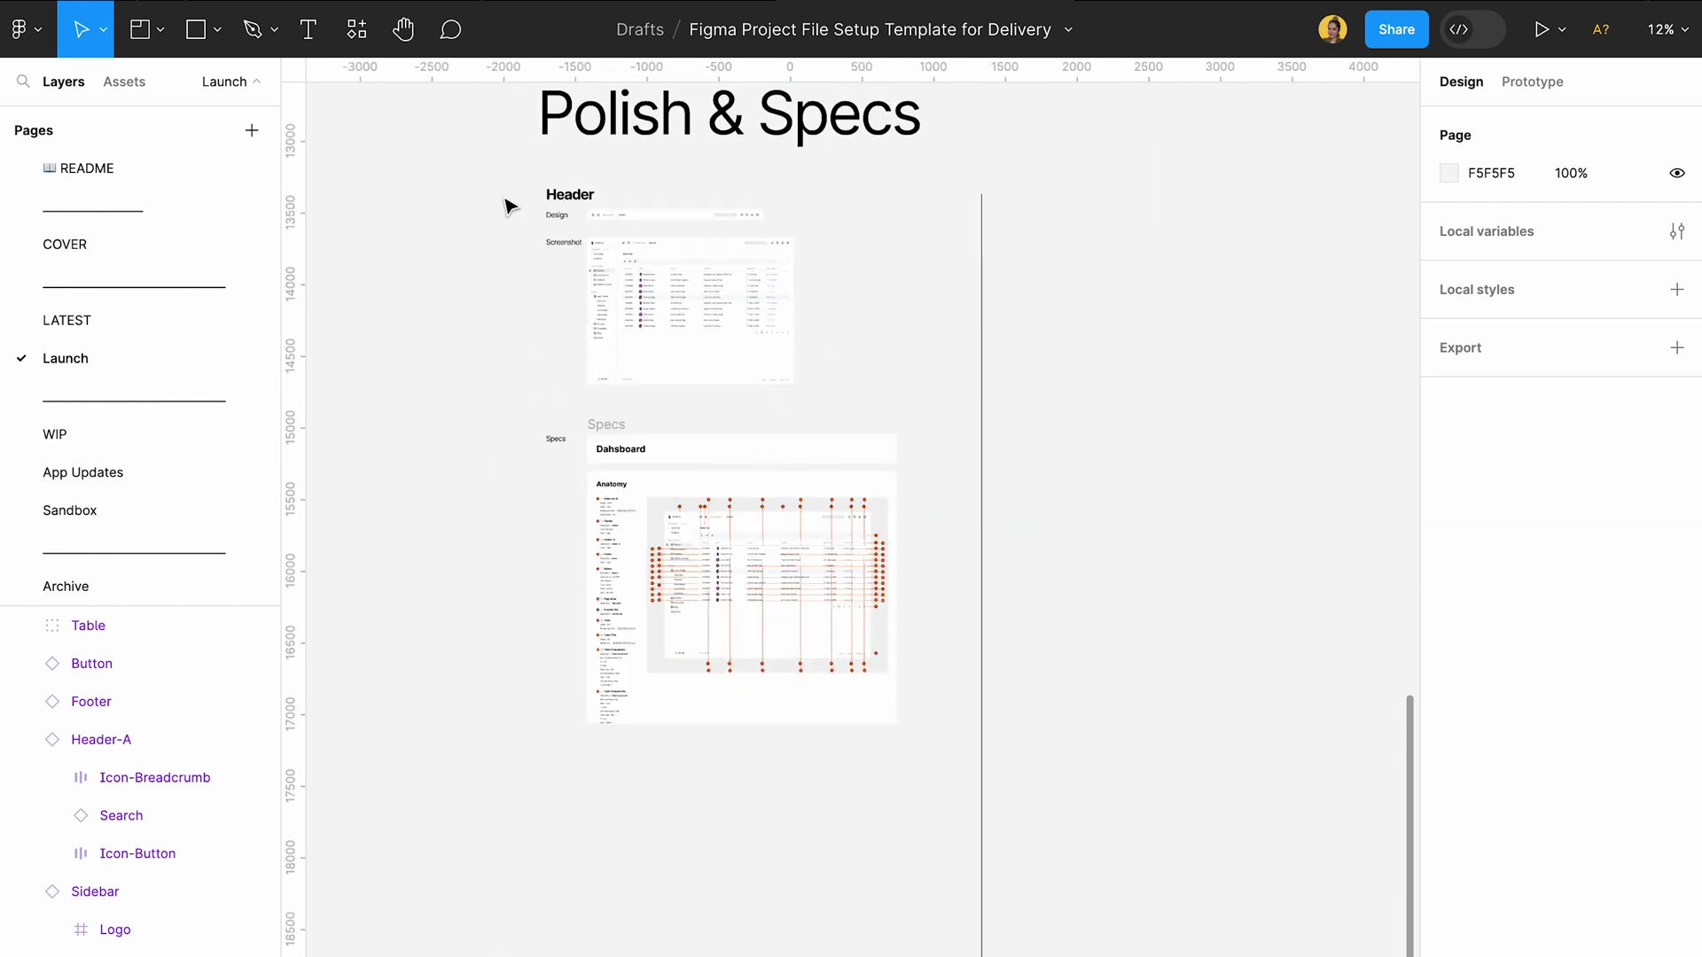
scroll(429, 352, down, 6)
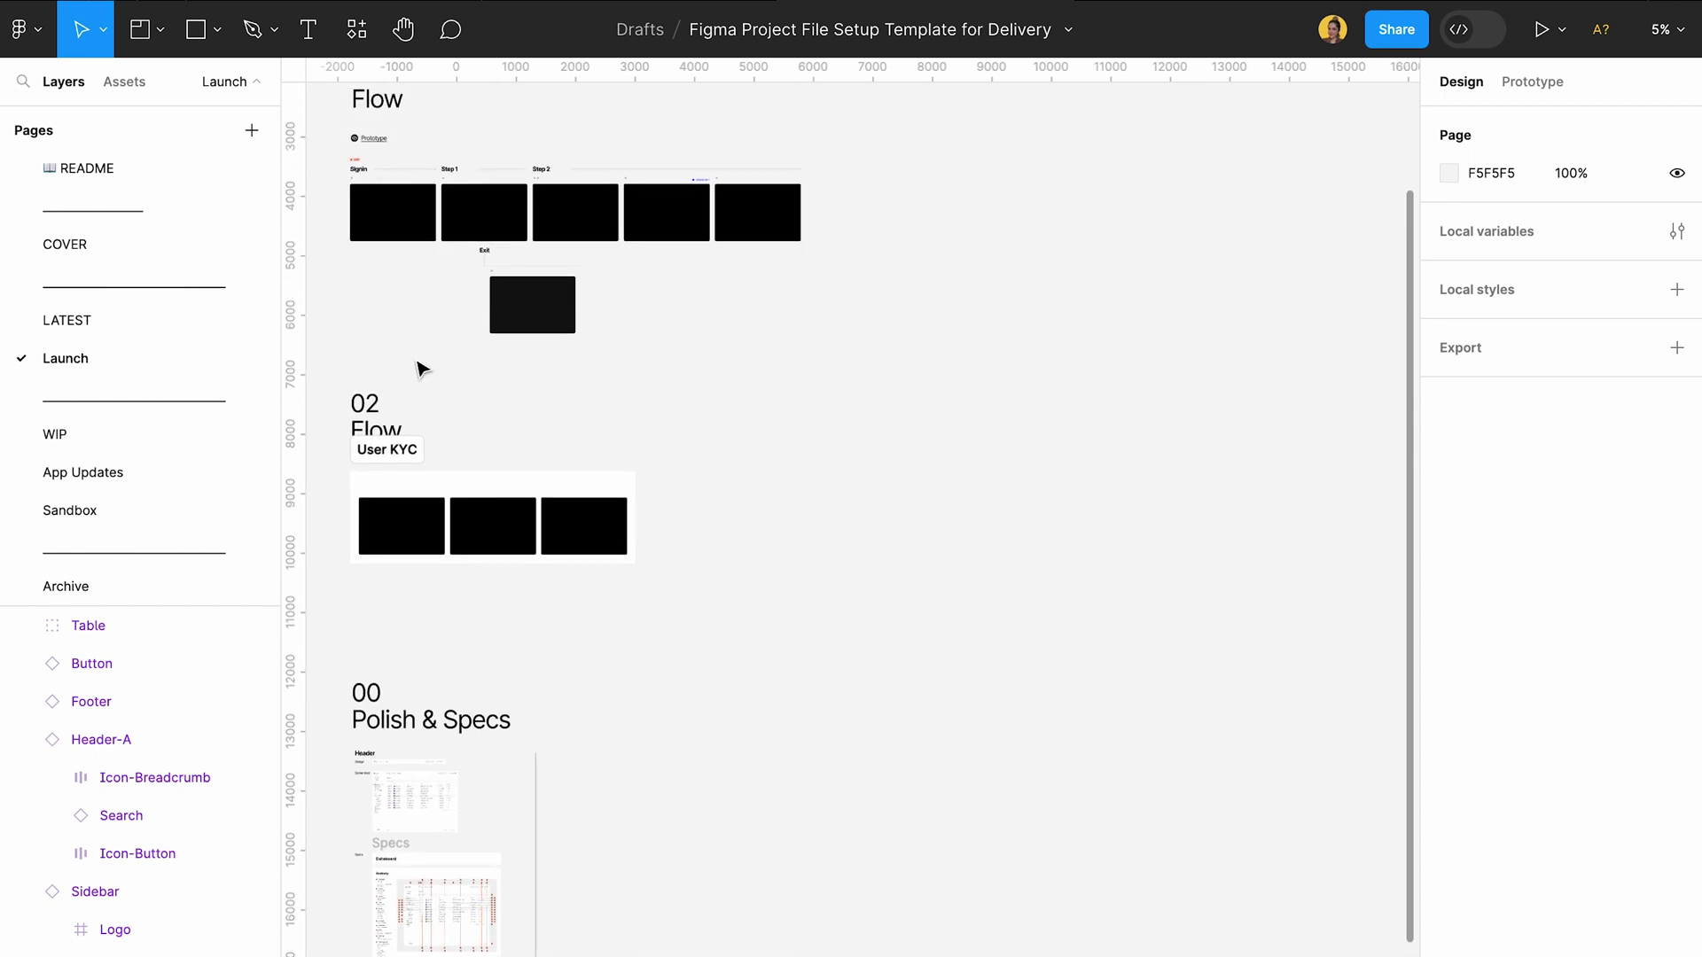
- Go through the WIP page to the App Updates page and examine its App Feature columns
click(128, 443)
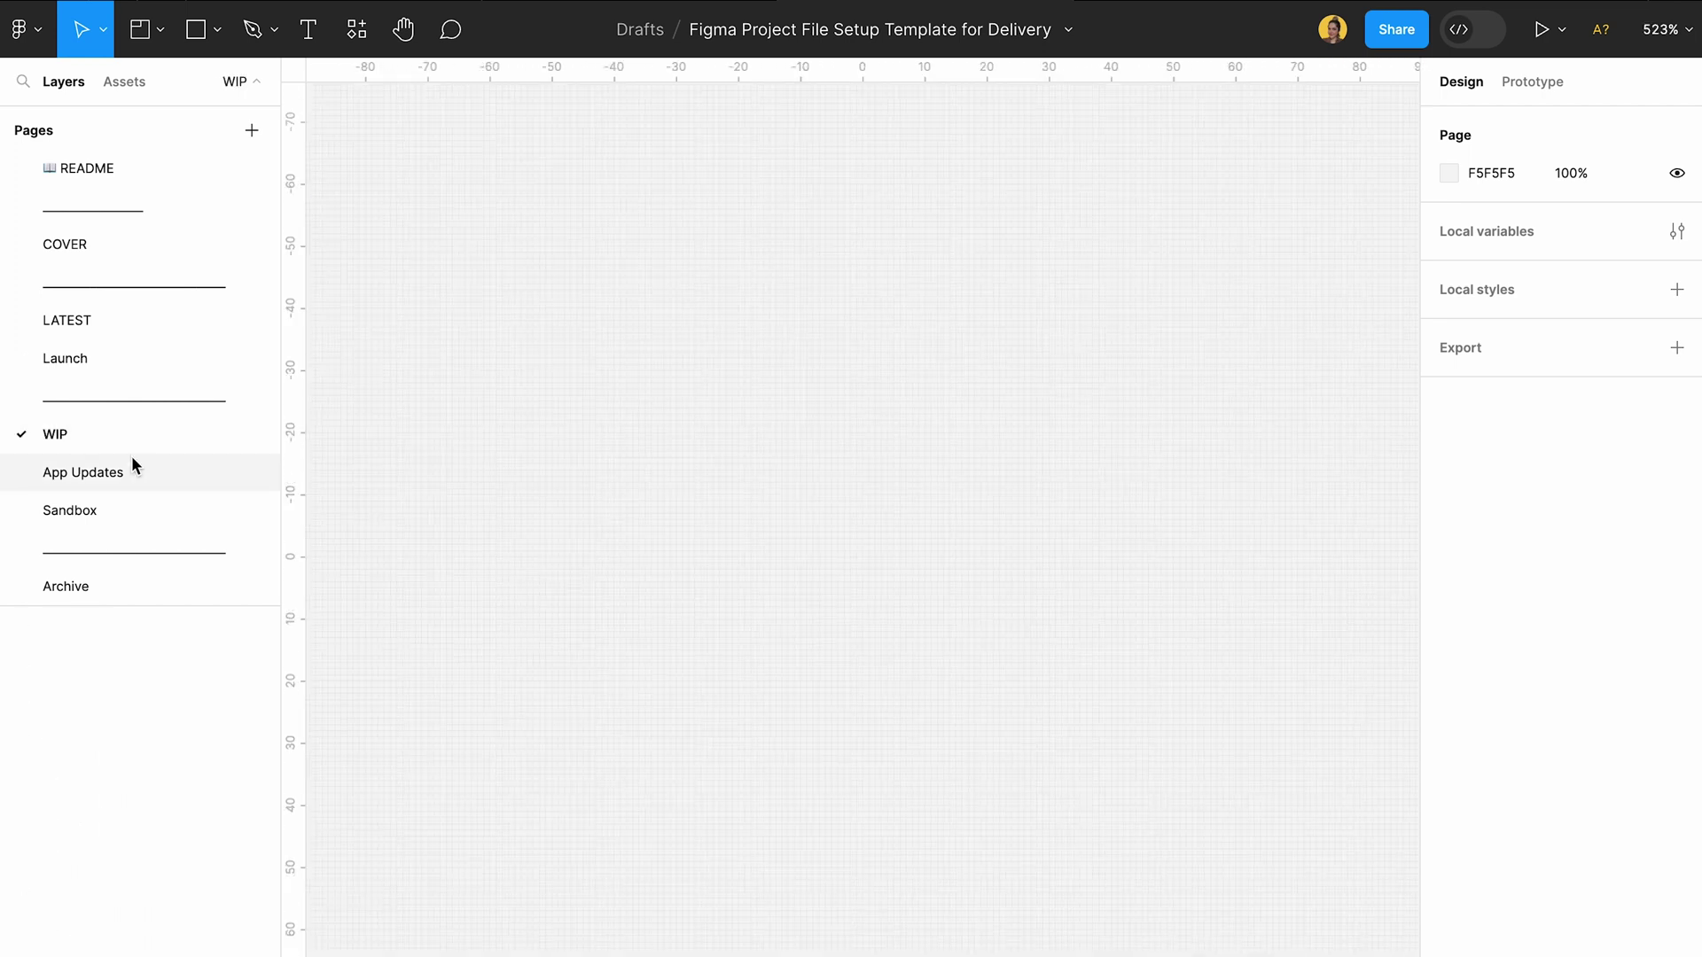
click(132, 461)
scroll(723, 380, up, 2)
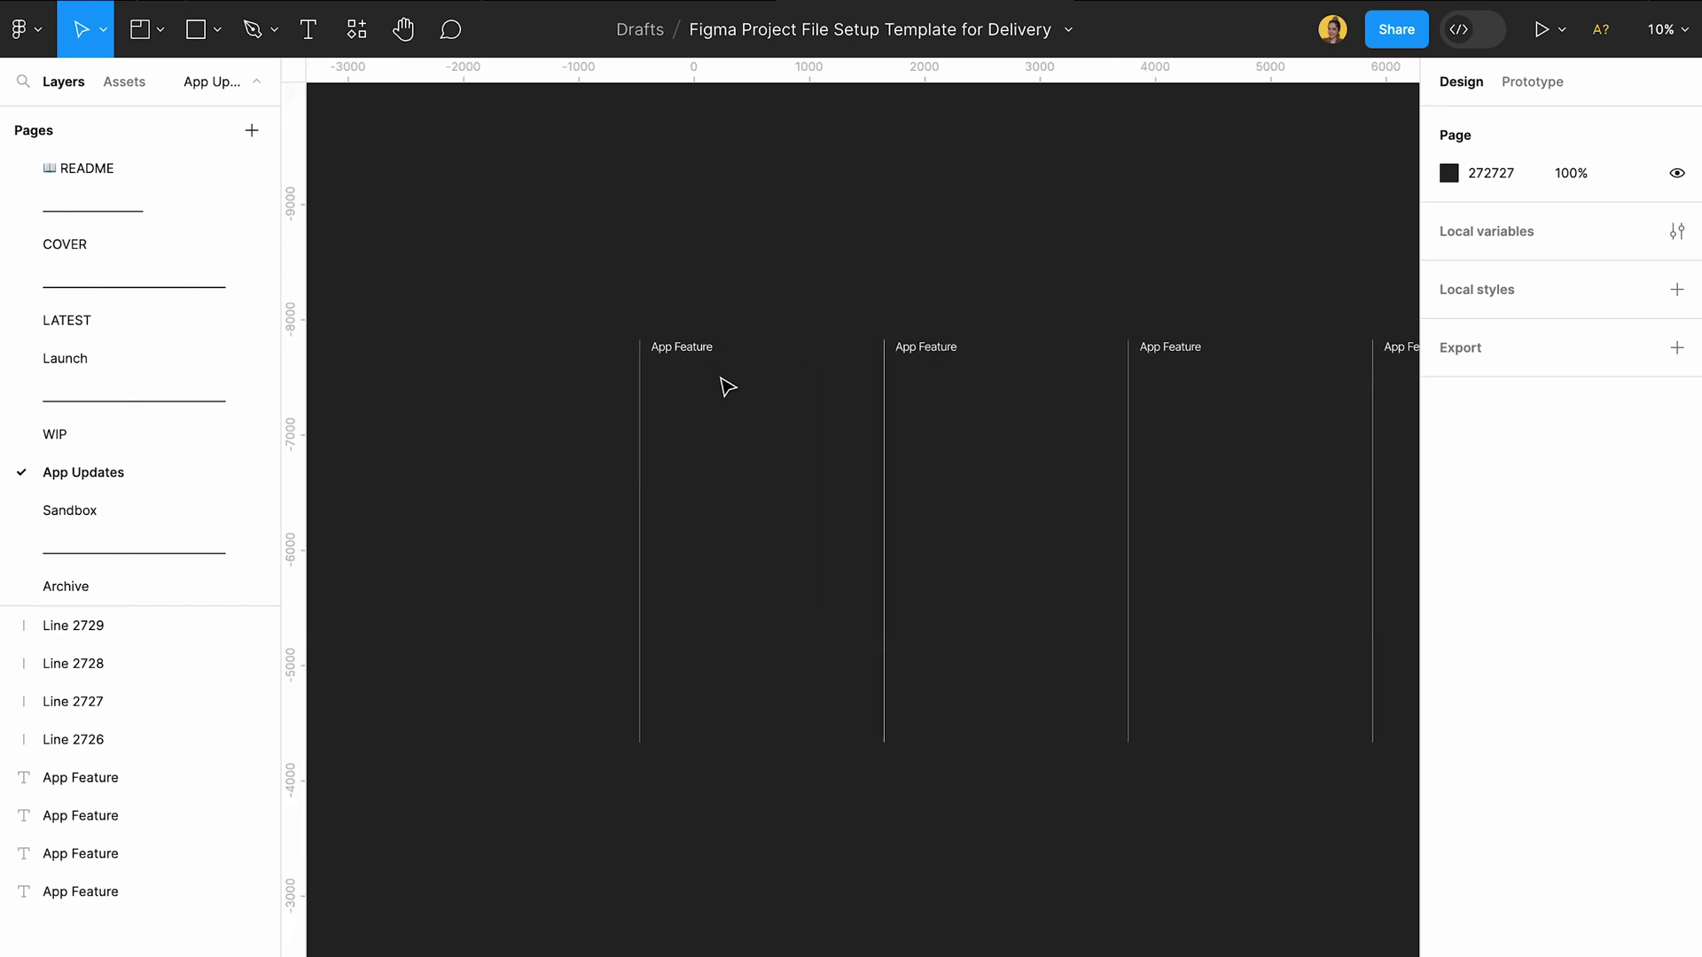
scroll(722, 382, right, 2)
drag(519, 306, 908, 558)
click(682, 490)
drag(651, 467, 1033, 539)
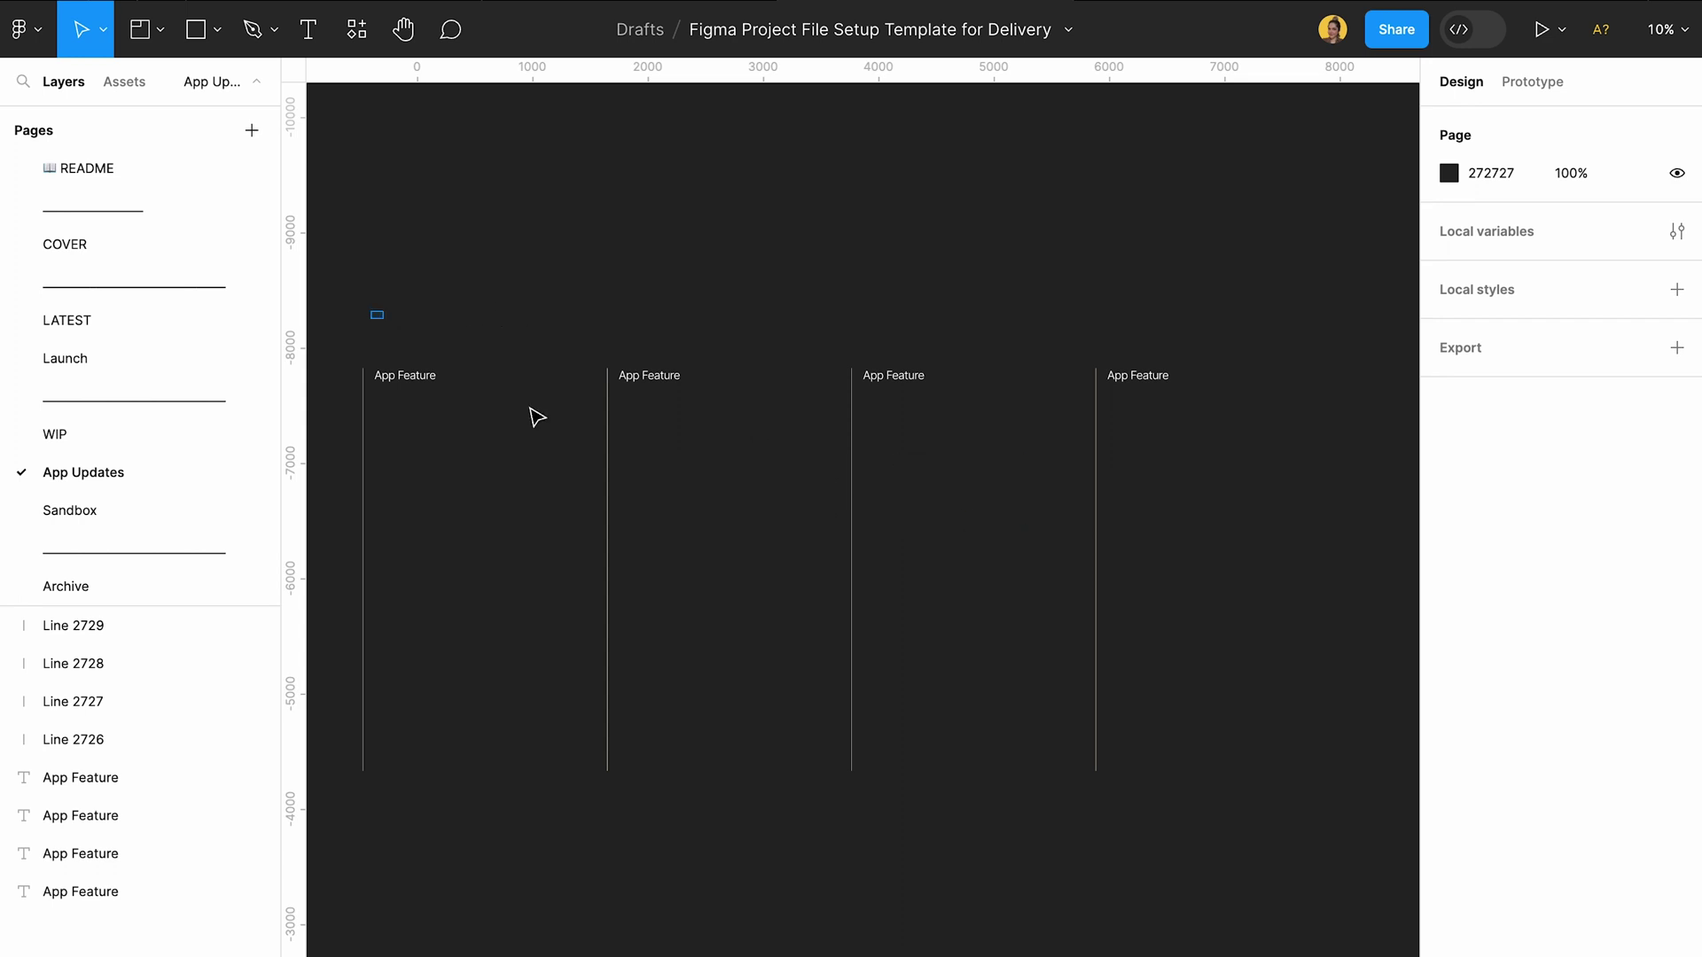
key(ctrl+a)
- View the Sandbox page and the Archive page
click(177, 512)
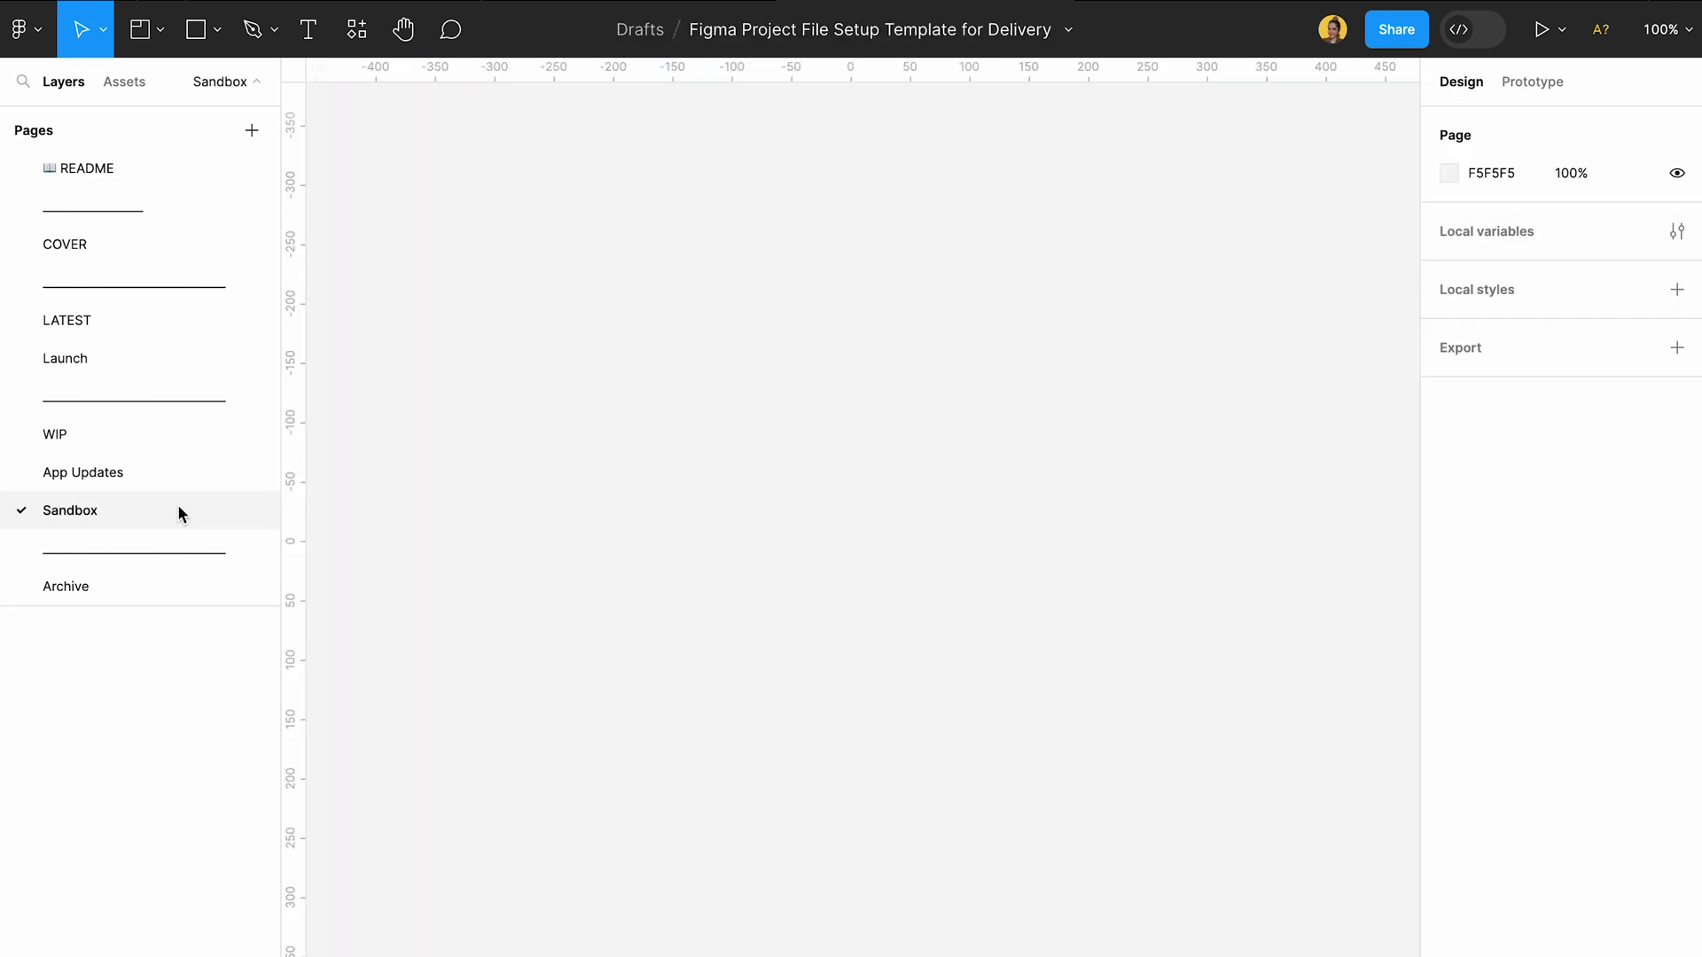
drag(601, 431, 1054, 392)
click(42, 583)
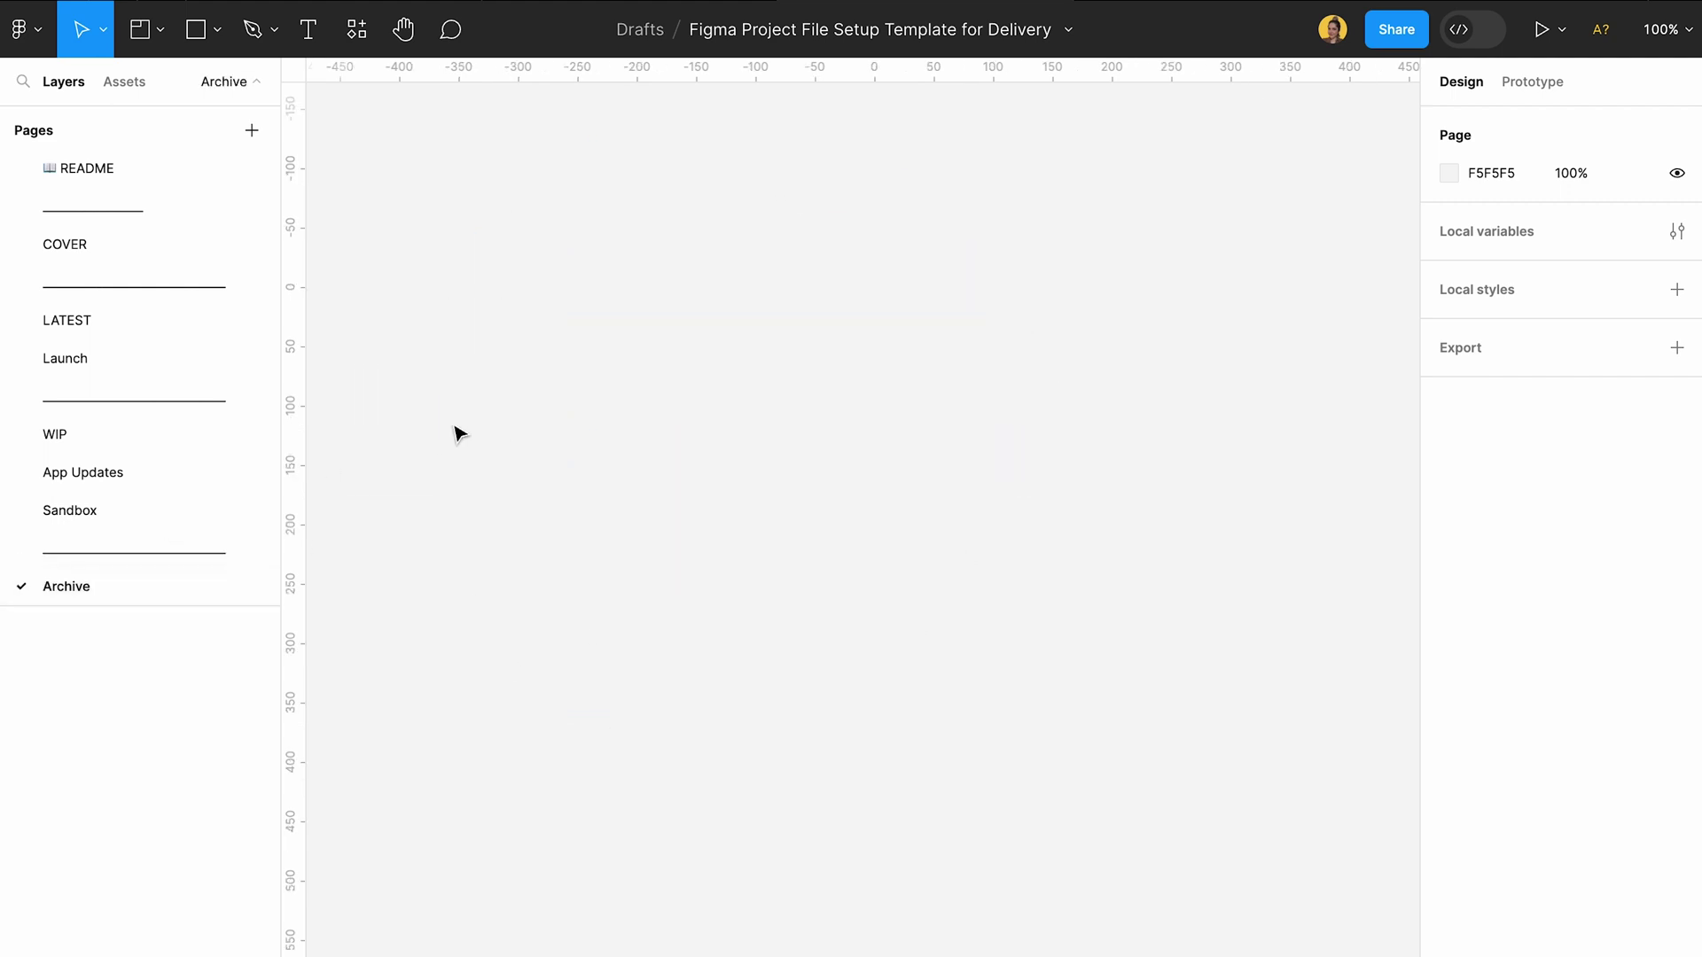
scroll(458, 434, down, 10)
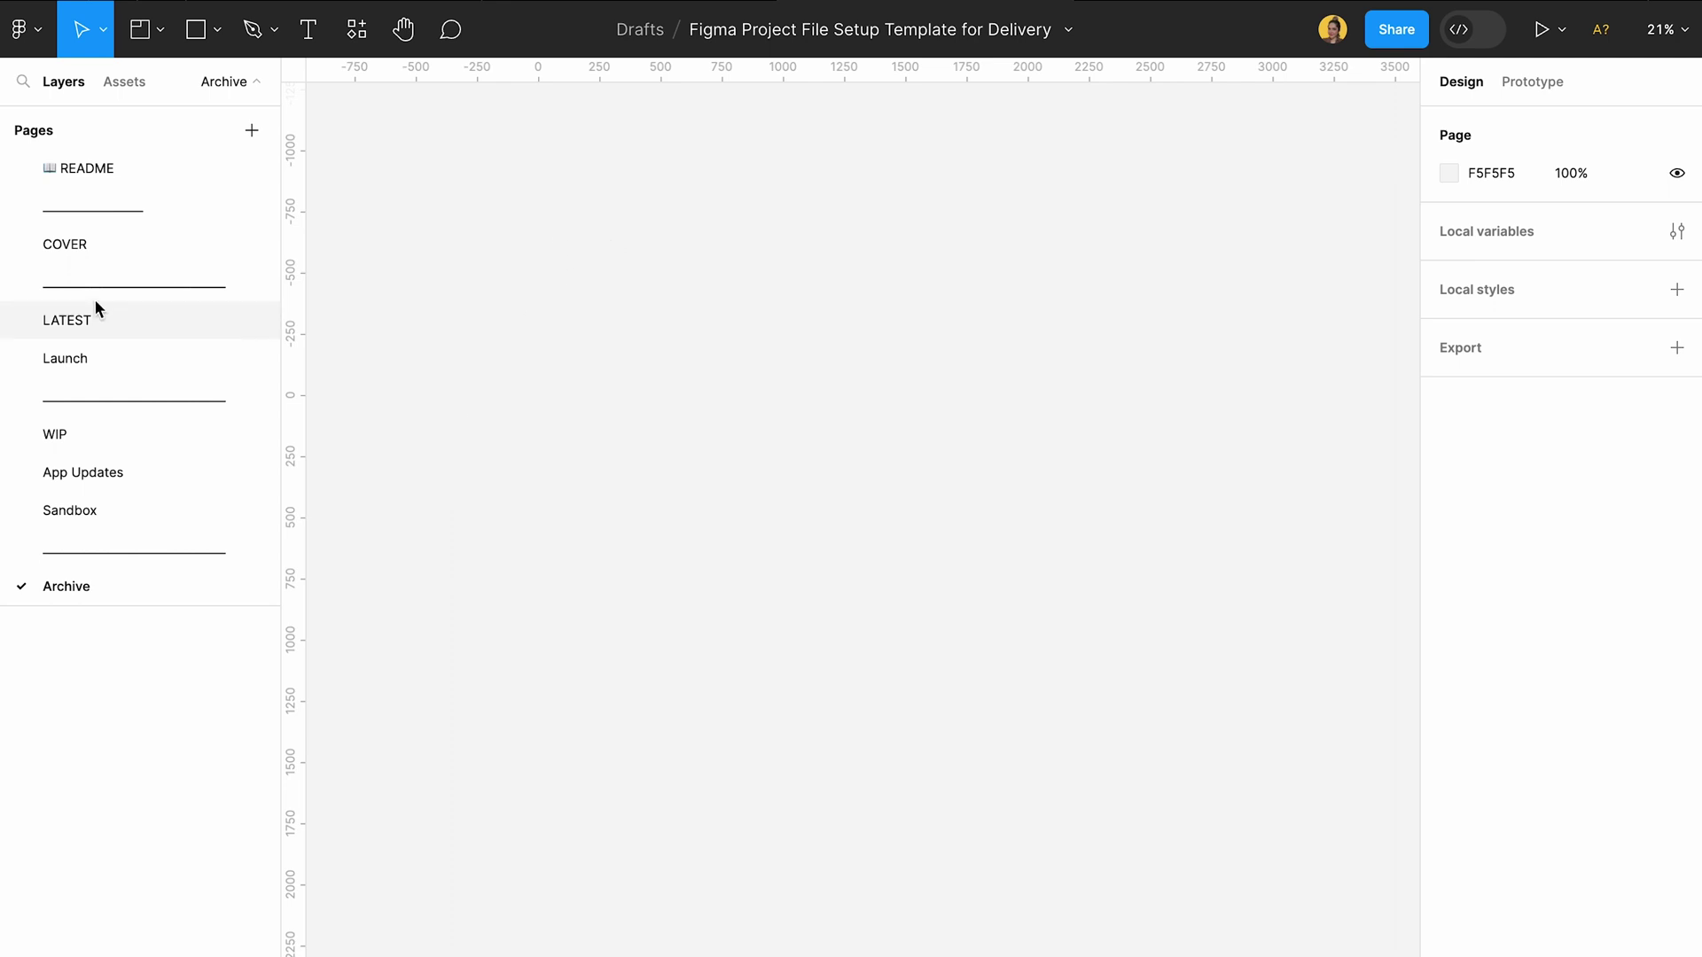
- View the COVER page and return to the Launch page's 01 Flow section
click(129, 248)
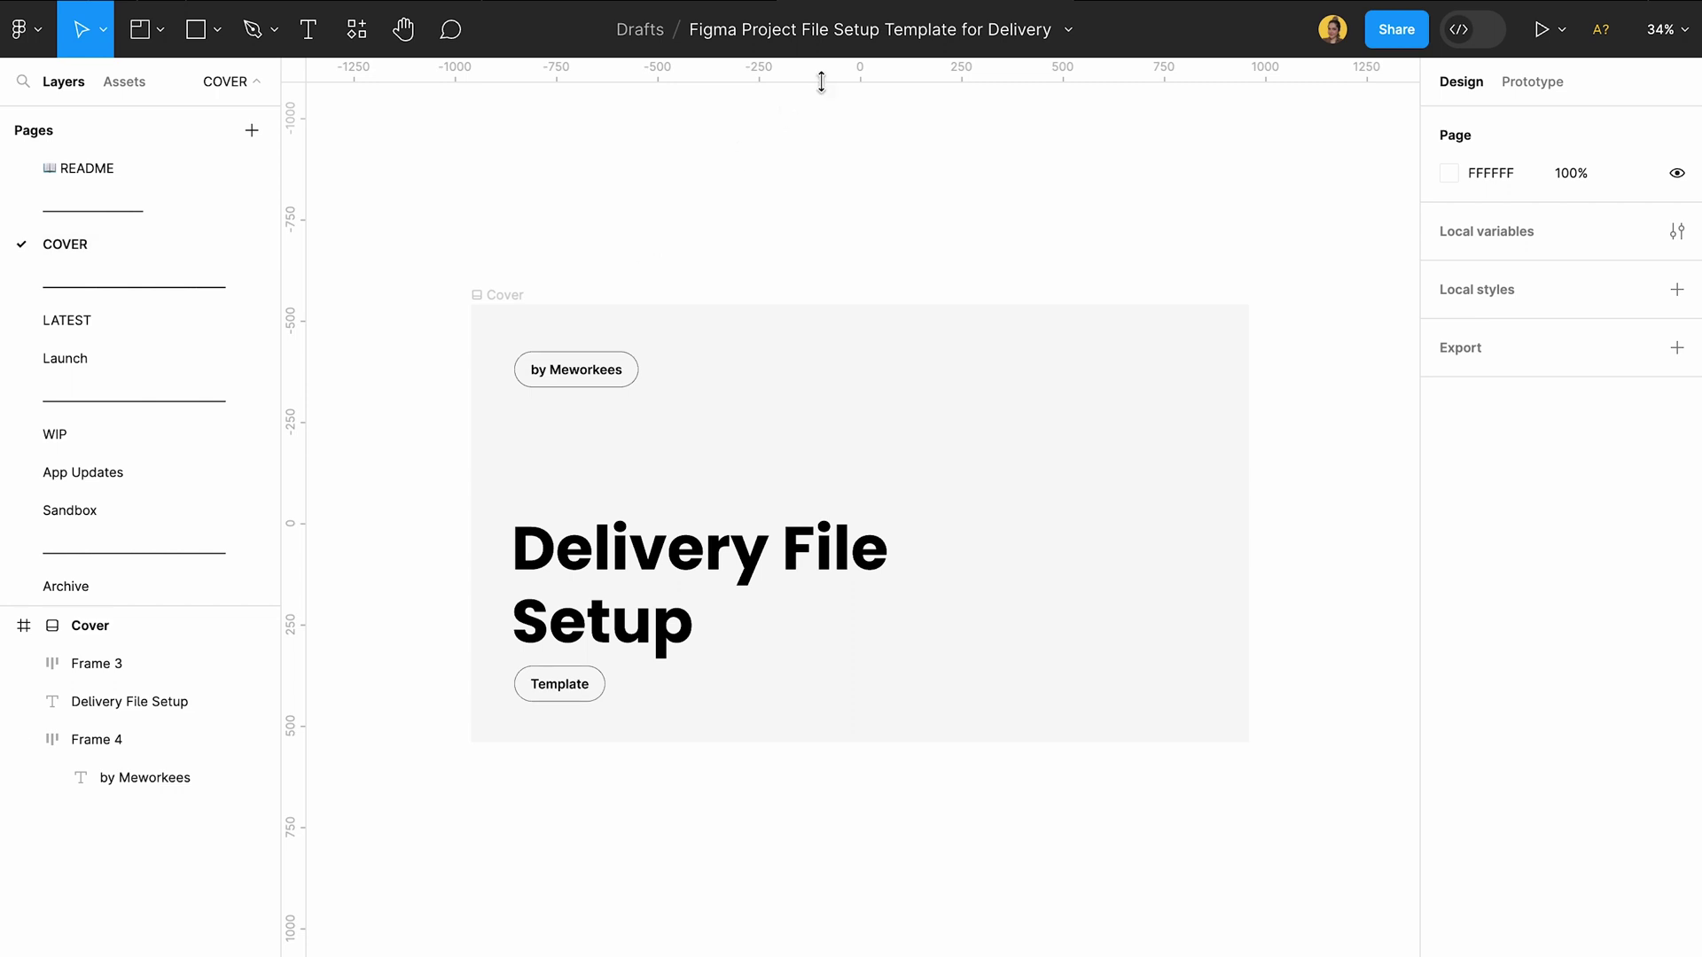
click(114, 333)
click(113, 359)
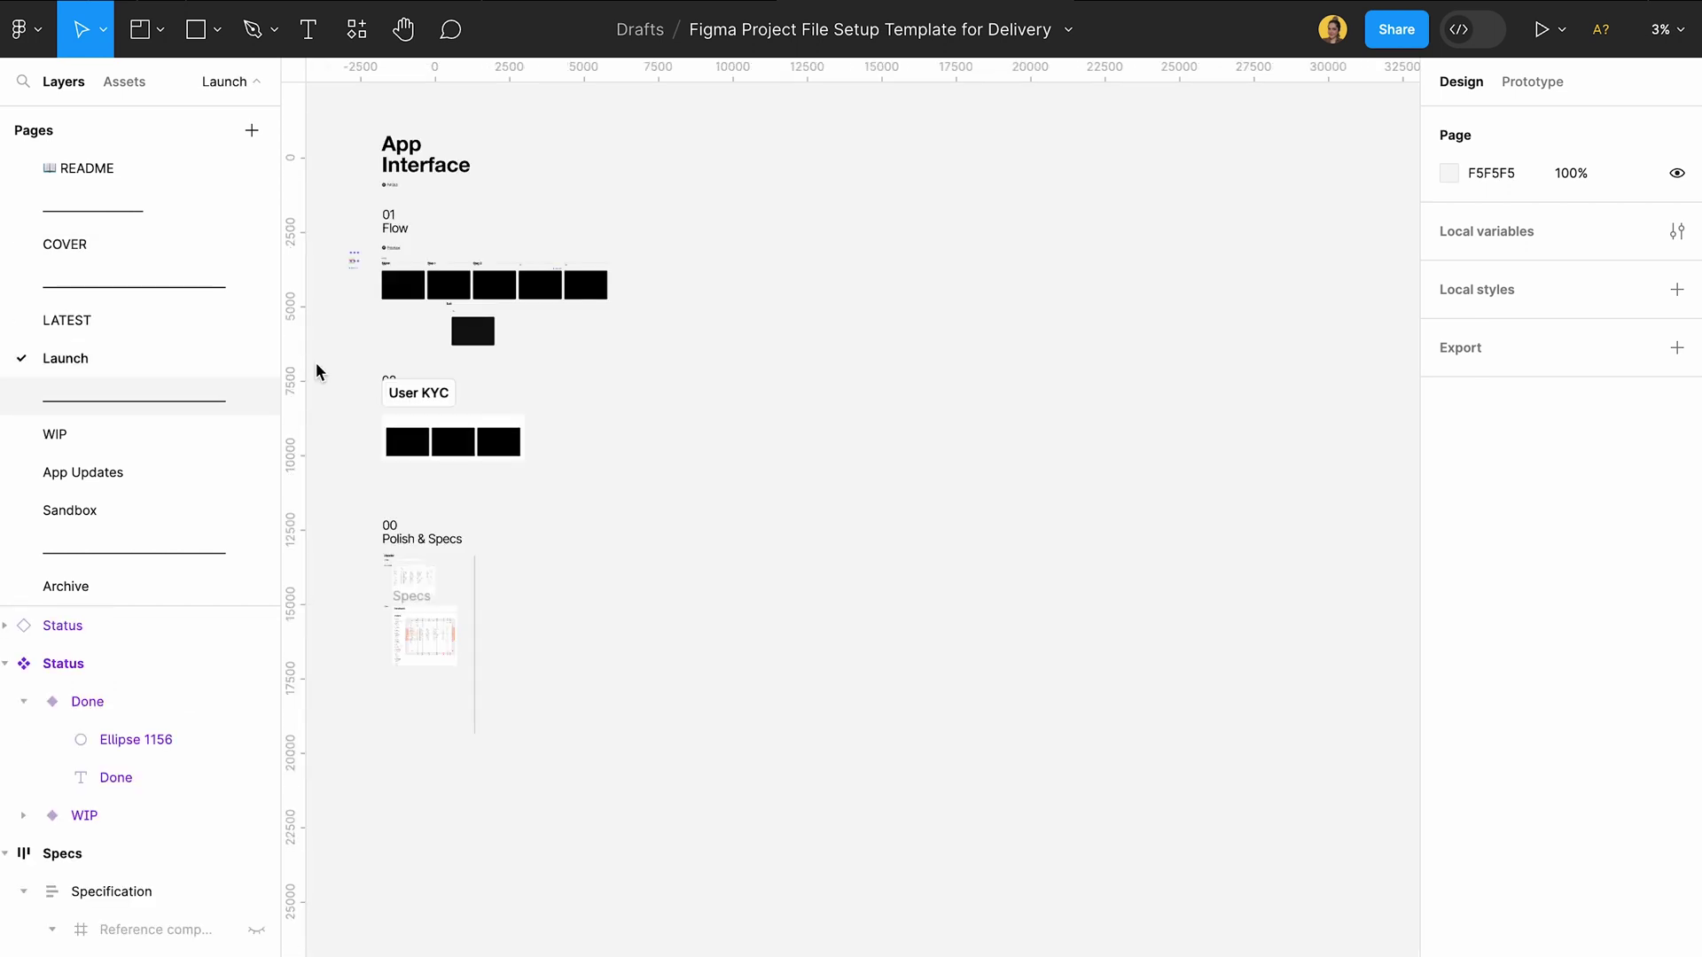
scroll(444, 285, up, 5)
scroll(707, 281, up, 5)
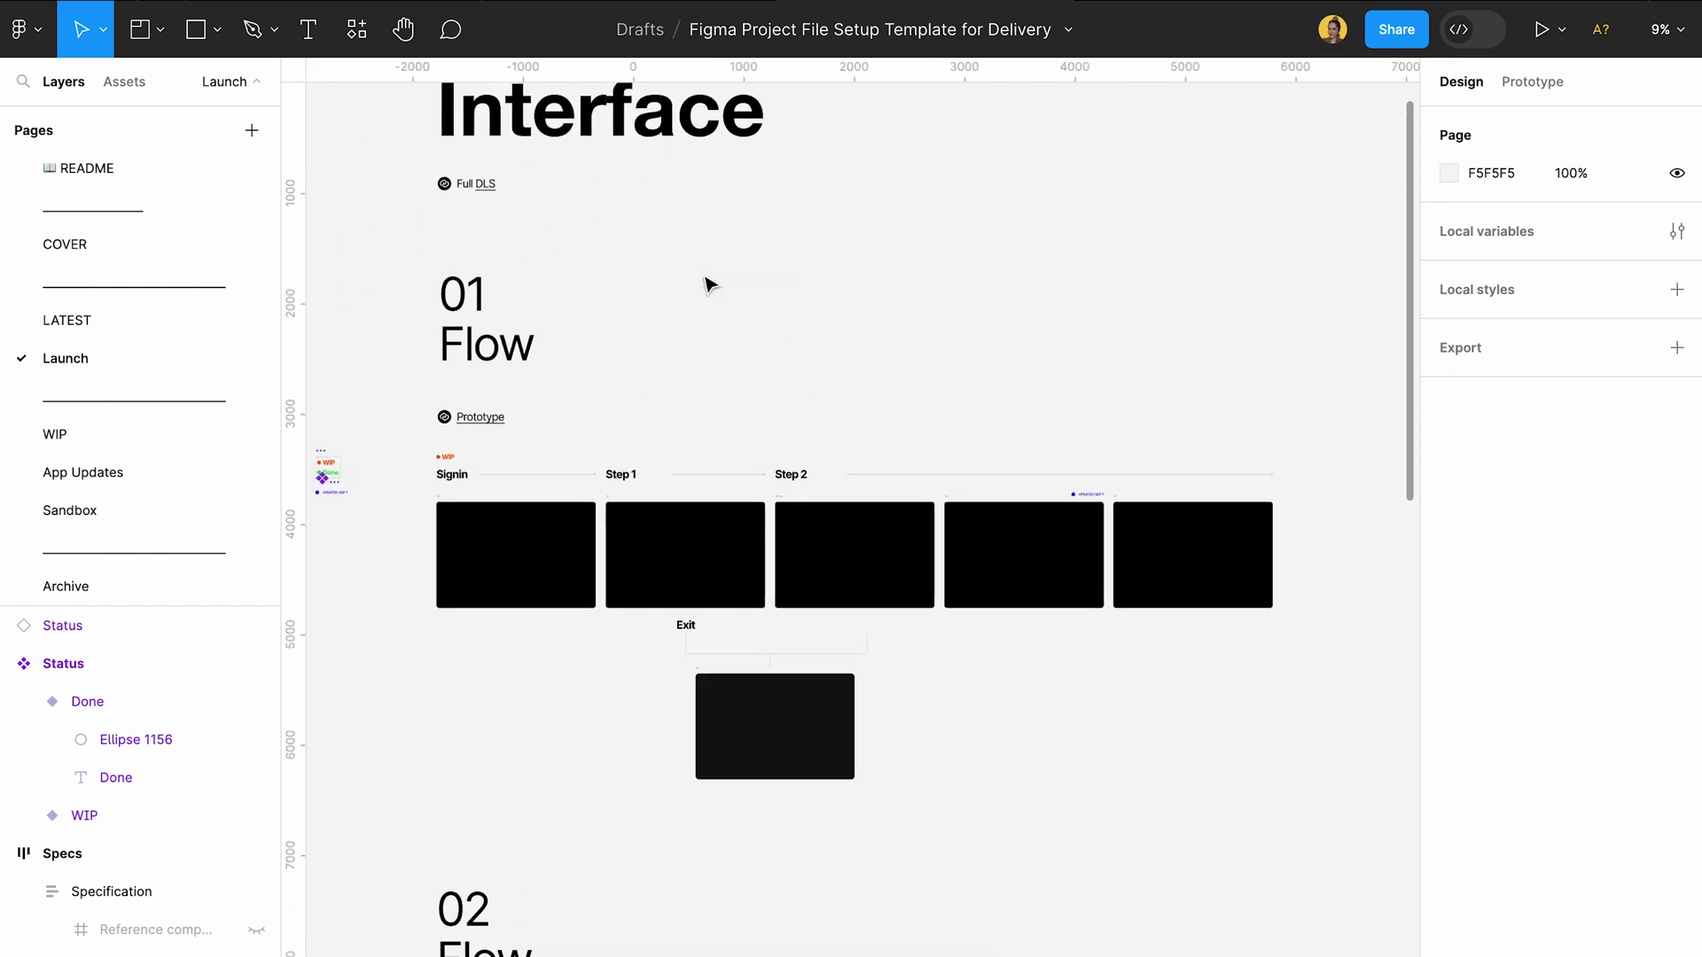